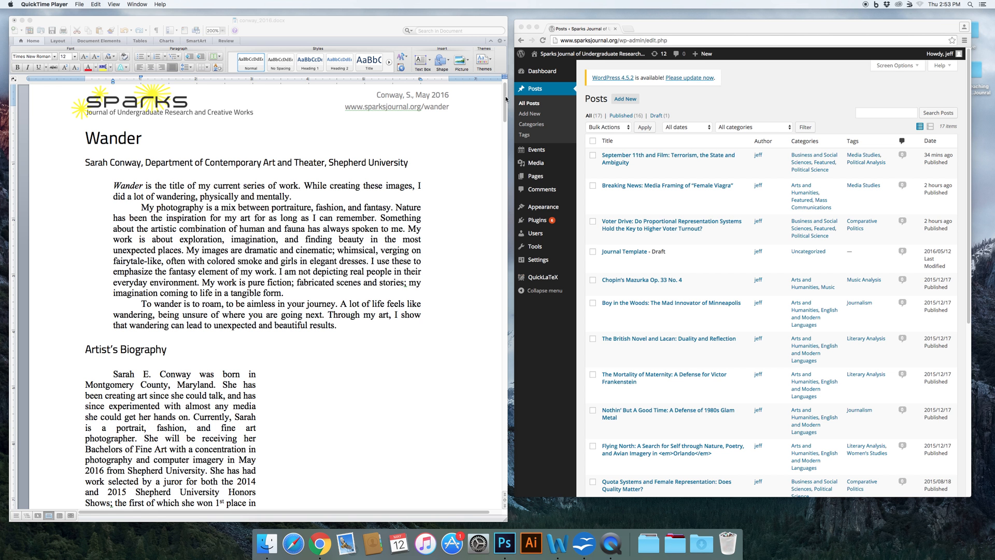
pyautogui.moveTo(616, 28); pyautogui.dragTo(611, 27)
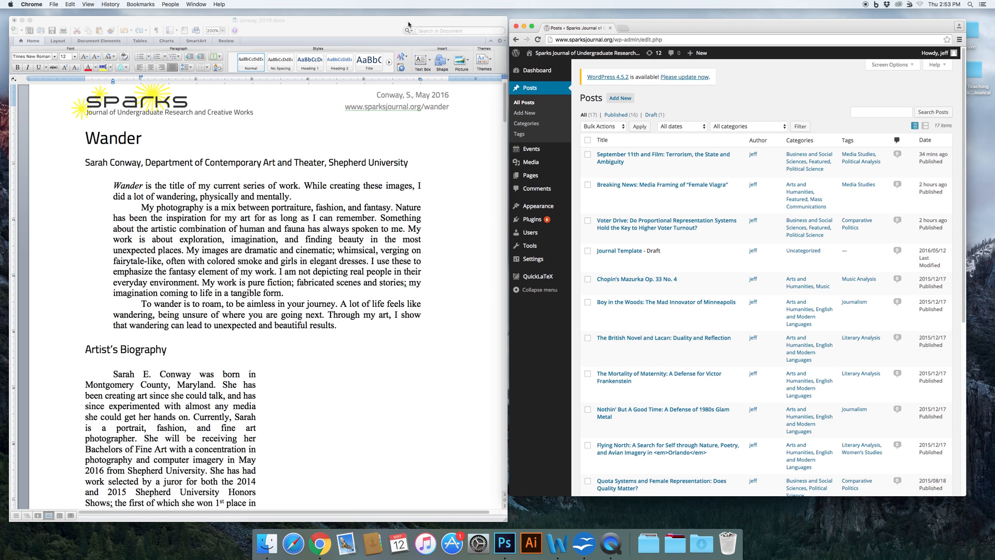
pyautogui.moveTo(409, 24); pyautogui.dragTo(407, 20)
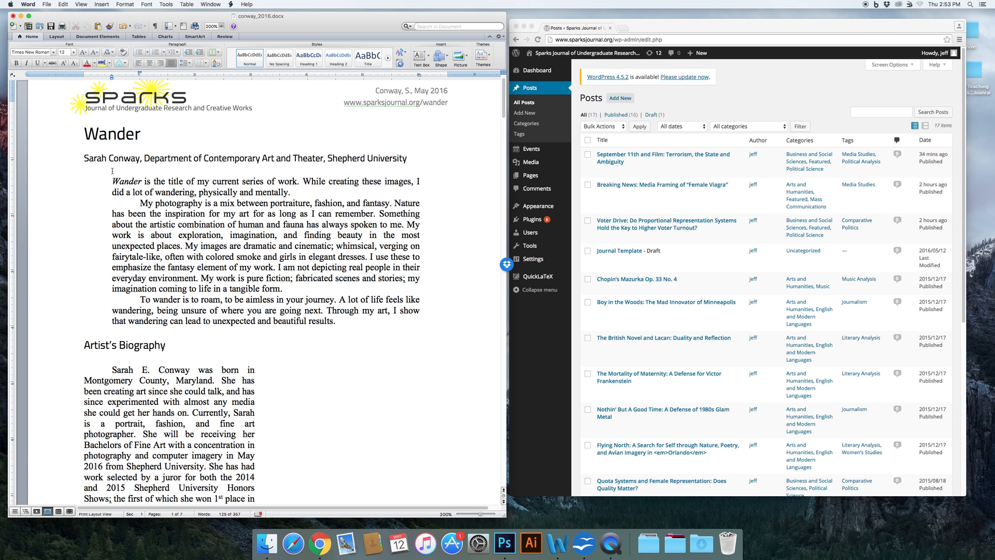
pyautogui.scroll(-10, 160, 201)
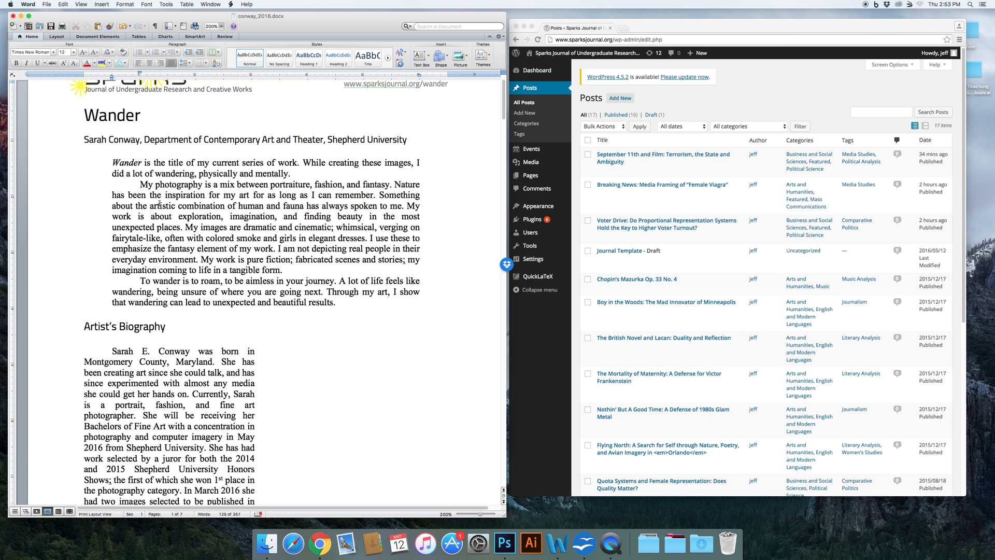
pyautogui.scroll(-15, 160, 203)
pyautogui.scroll(15, 160, 203)
pyautogui.scroll(10, 160, 203)
# Switch to the WordPress window in Chrome and start a new post
pyautogui.moveTo(694, 30); pyautogui.dragTo(694, 24)
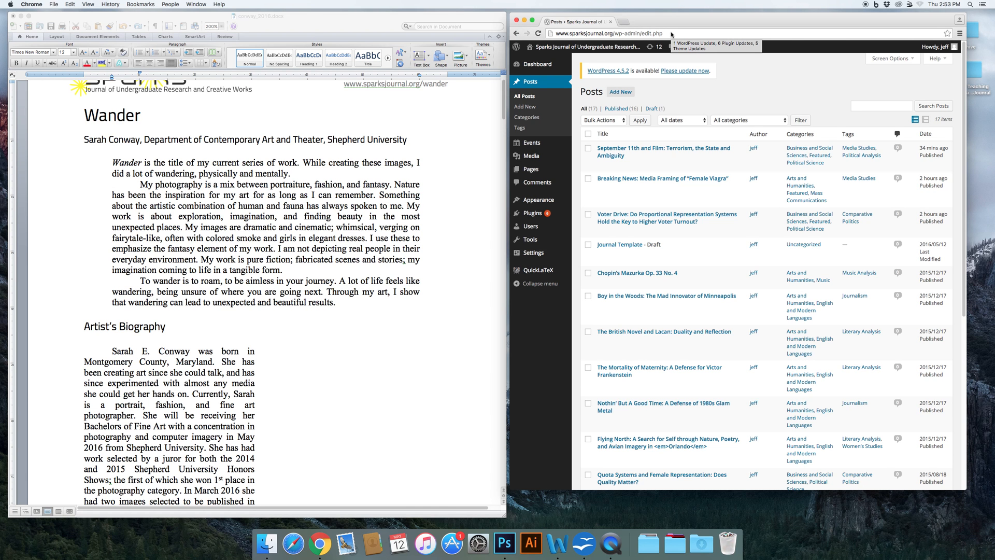
pyautogui.click(534, 84)
pyautogui.click(627, 93)
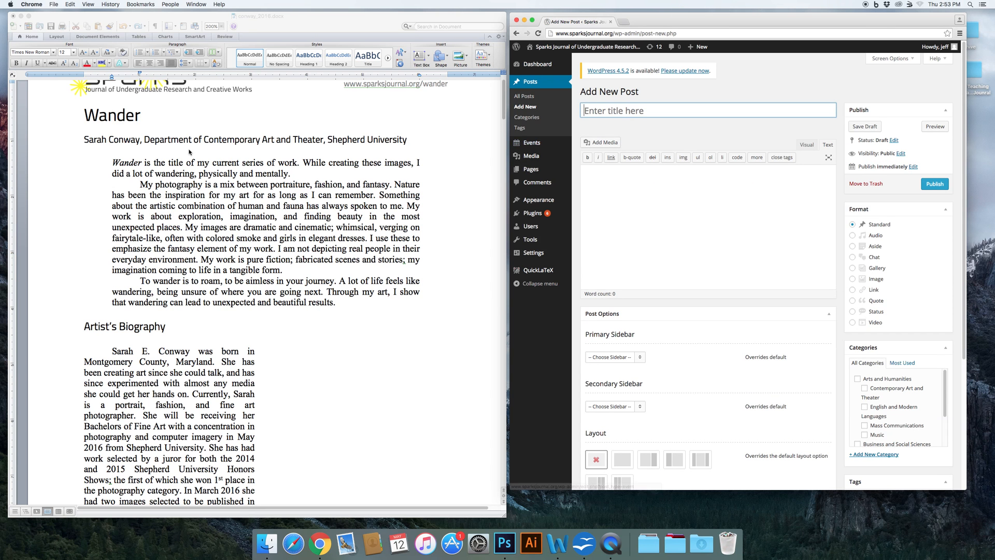
# Copy the heading "Wander" from the Word document and use it as the new post's title
pyautogui.click(84, 115)
pyautogui.moveTo(83, 115); pyautogui.dragTo(143, 117)
pyautogui.press('super+c')
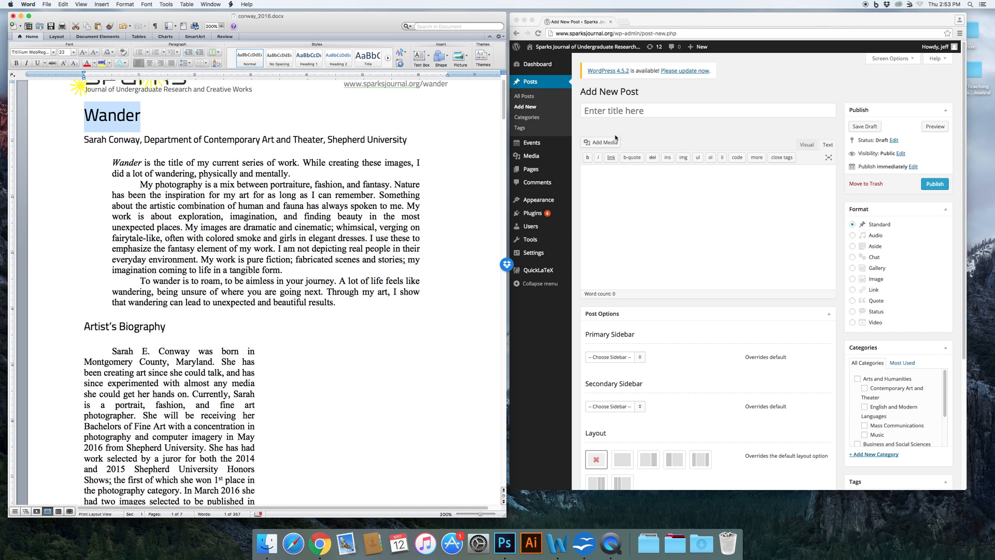
pyautogui.click(617, 111)
pyautogui.press('super+v')
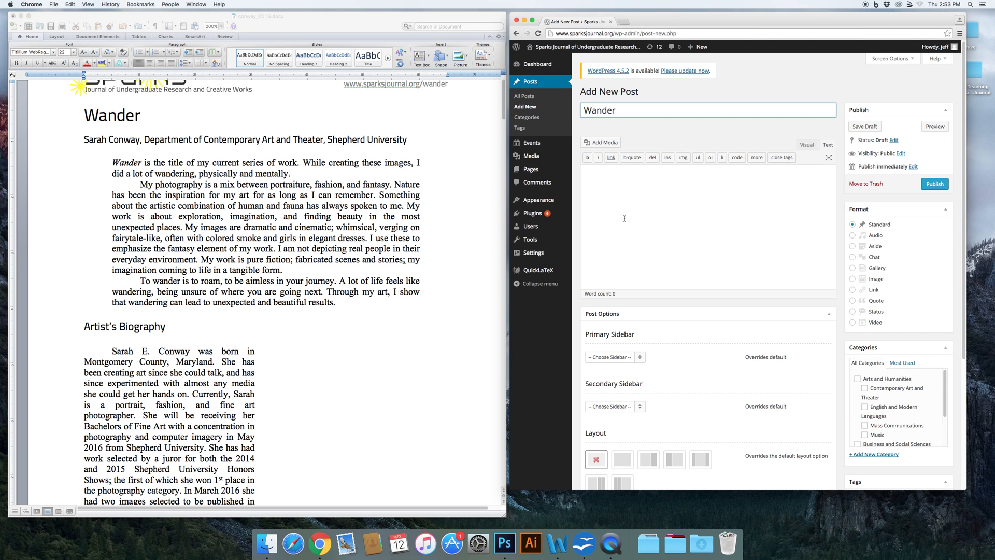
pyautogui.press('Tab')
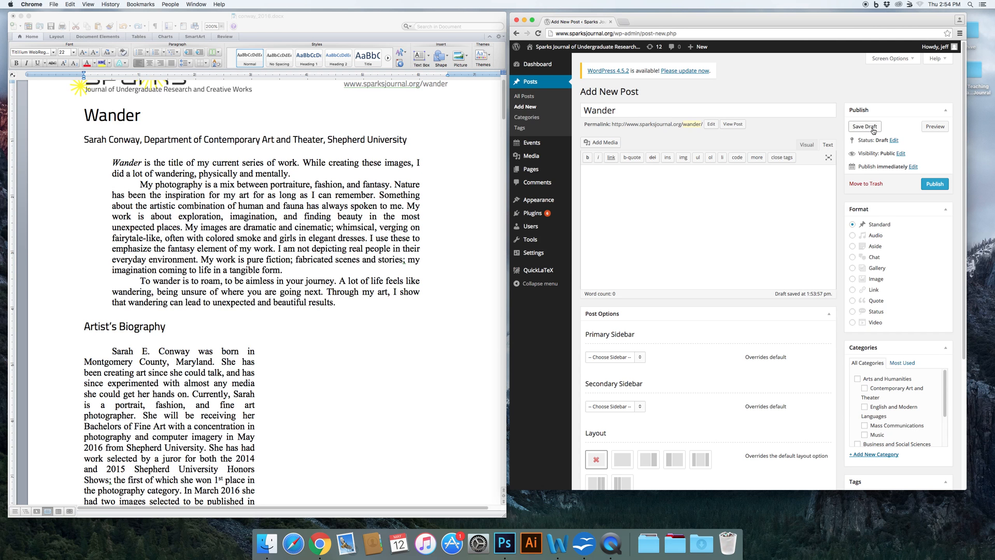
# Assign the post to the Arts and Humanities category and its Contemporary Art and Theater subcategory
pyautogui.scroll(-5, 840, 156)
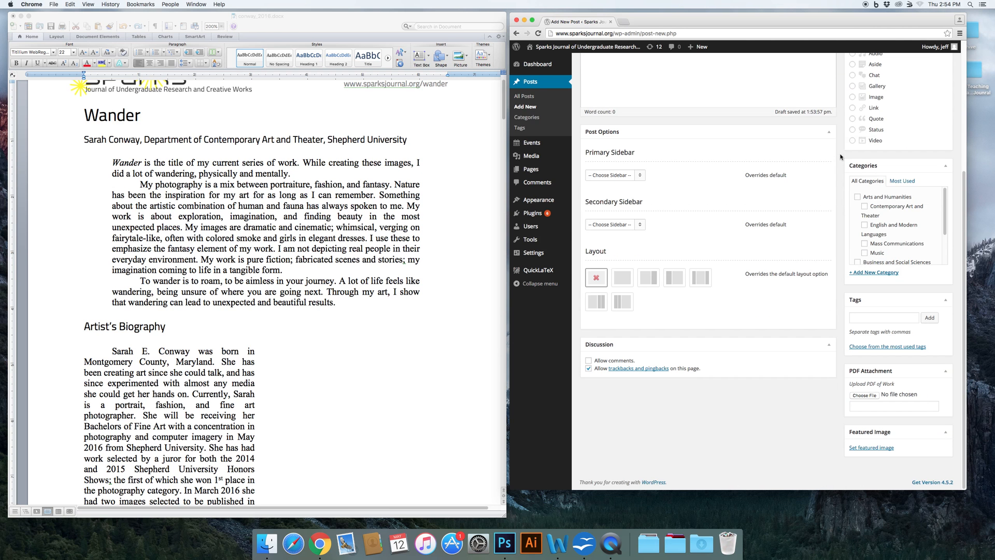
pyautogui.click(858, 197)
pyautogui.click(866, 208)
pyautogui.scroll(-2, 899, 228)
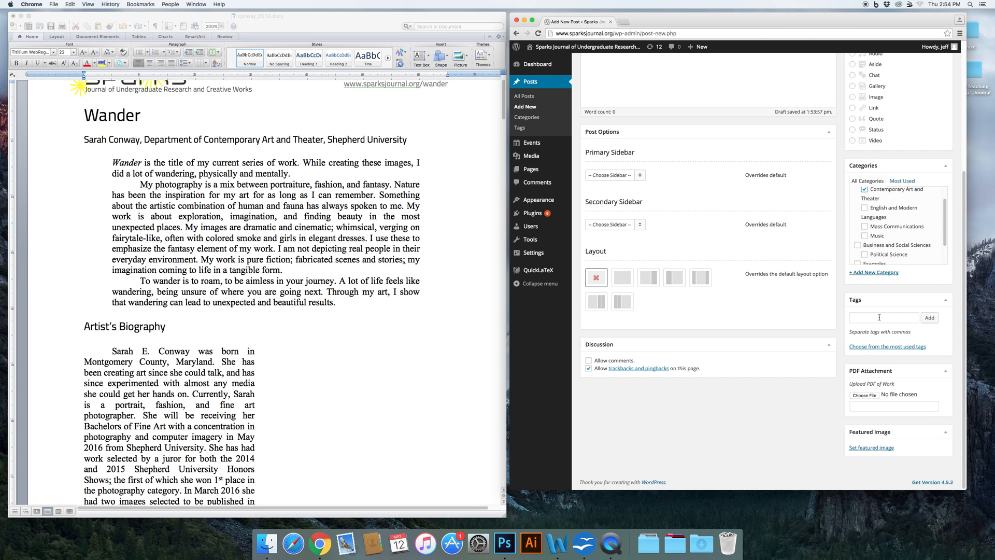
pyautogui.scroll(2, 880, 266)
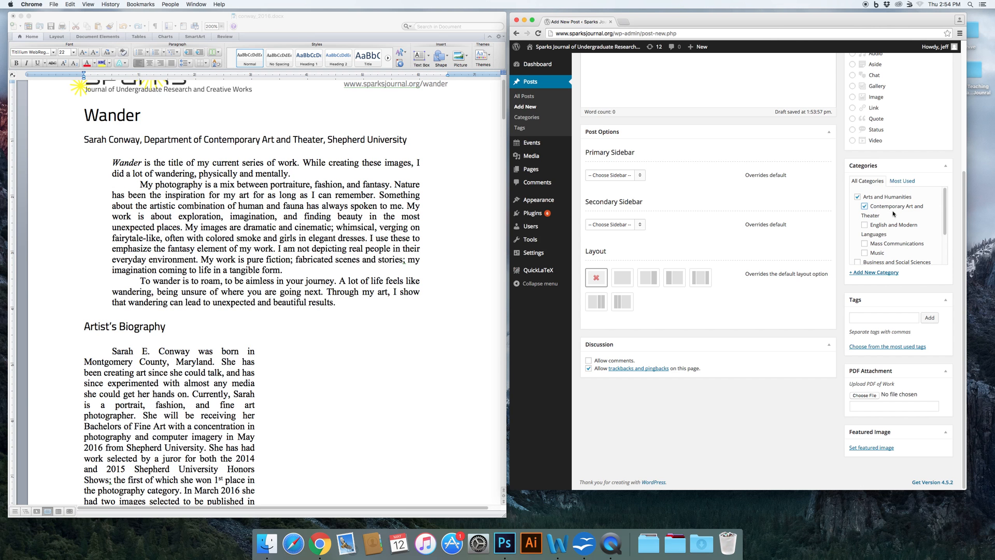
pyautogui.scroll(-1, 894, 237)
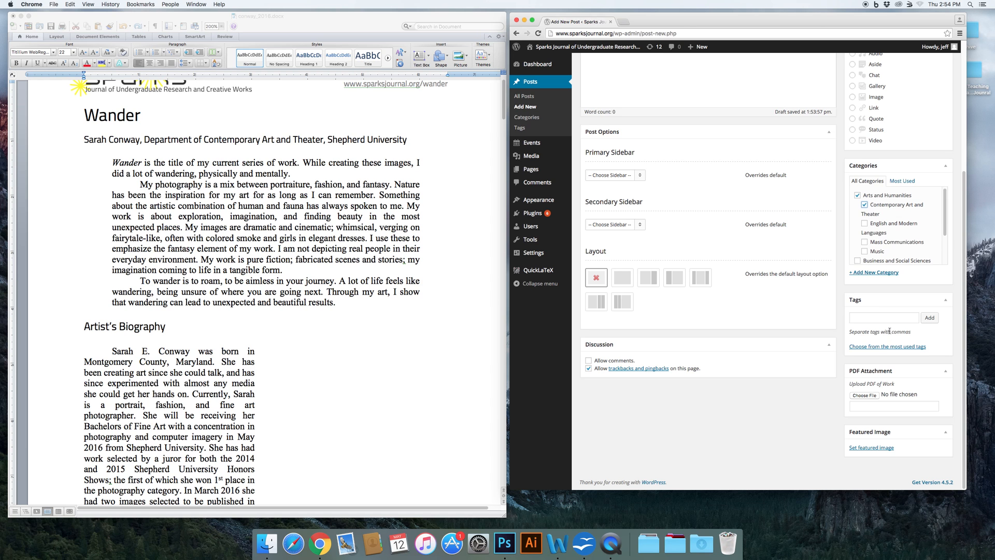
# Add the Visual Arts tag to the post from the most used tags
pyautogui.click(878, 318)
pyautogui.click(883, 348)
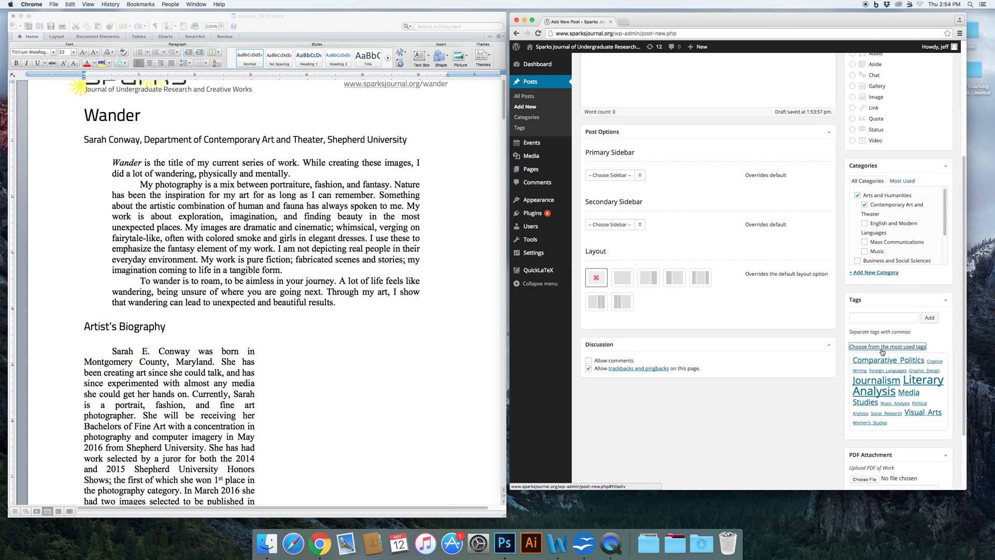
pyautogui.scroll(-1, 843, 387)
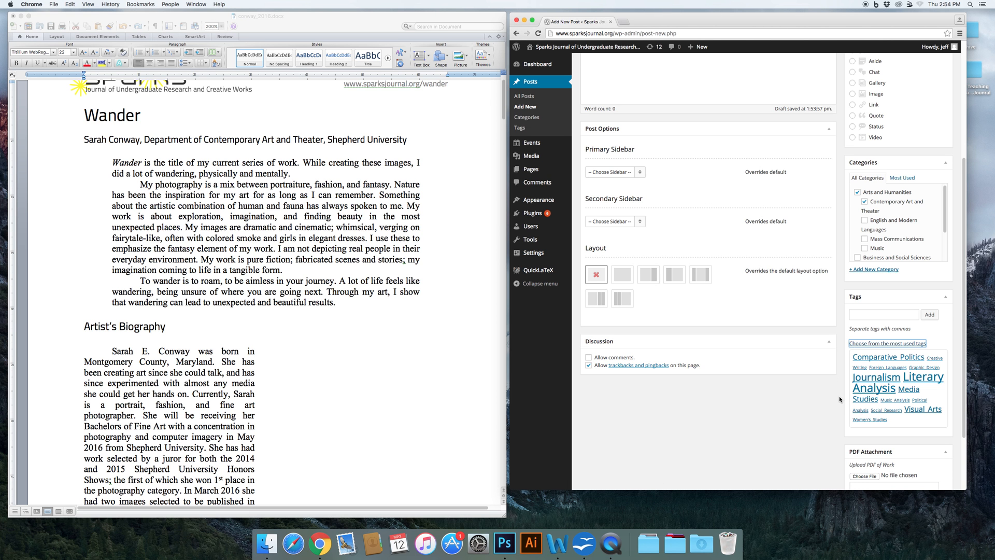
pyautogui.click(927, 412)
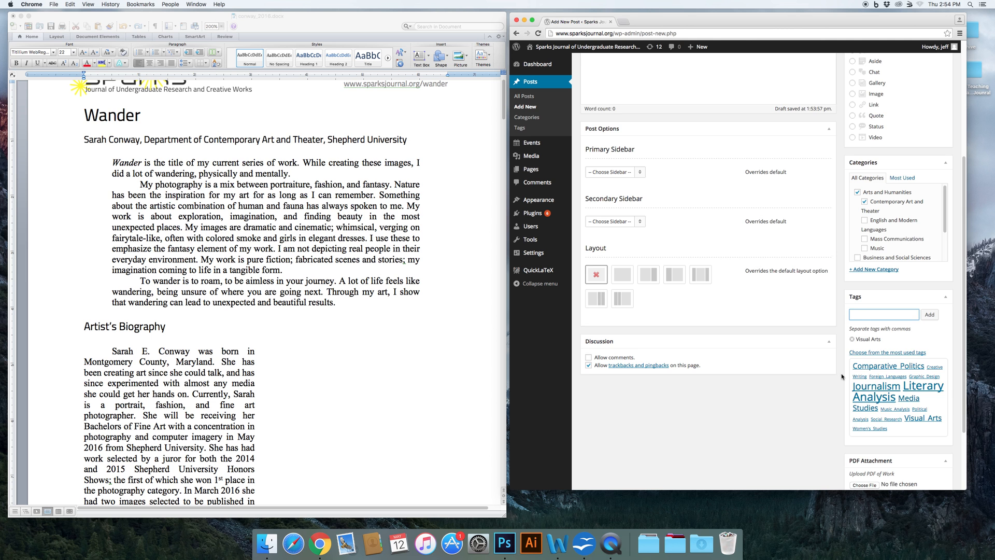
# Choose conway_2016.pdf as the PDF attachment from the author's final folder under Dropbox, Work, Sparks Web Dev, Published Works, Spring 2016
pyautogui.scroll(-3, 842, 376)
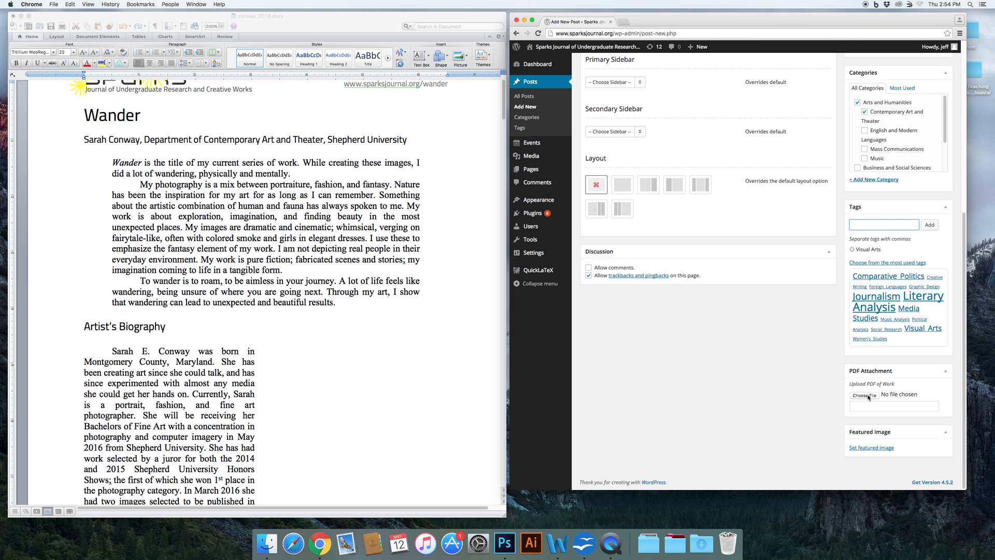
pyautogui.click(864, 395)
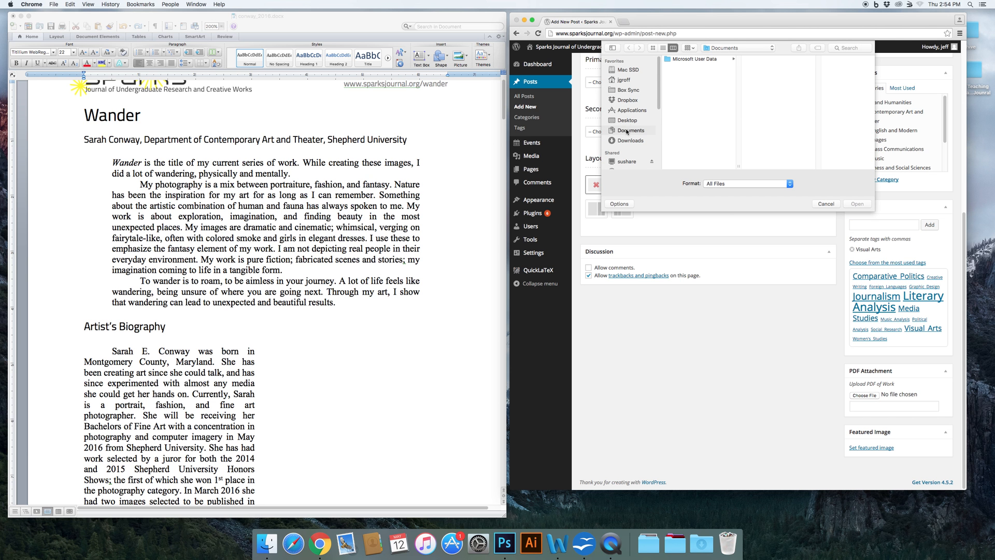
pyautogui.click(628, 100)
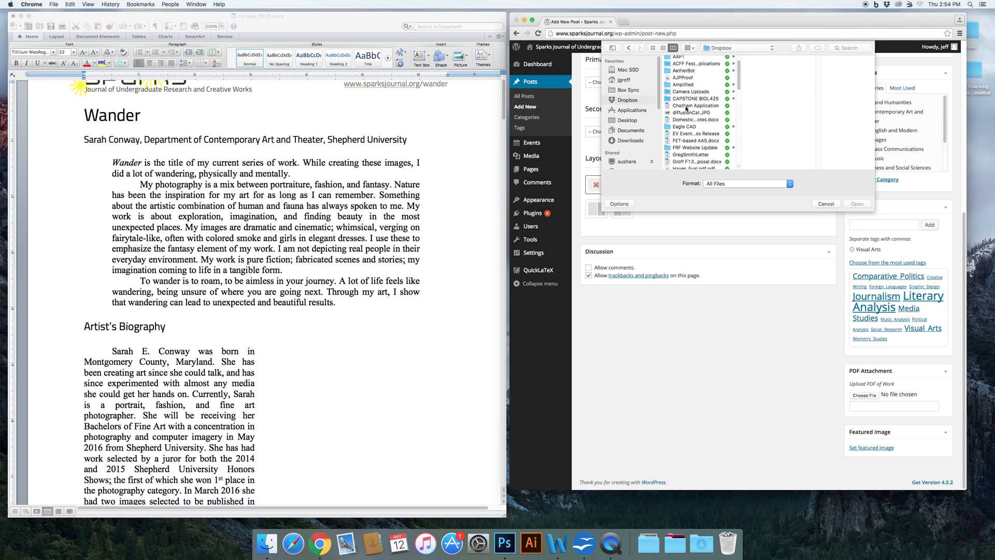
pyautogui.scroll(-10, 687, 108)
pyautogui.click(691, 159)
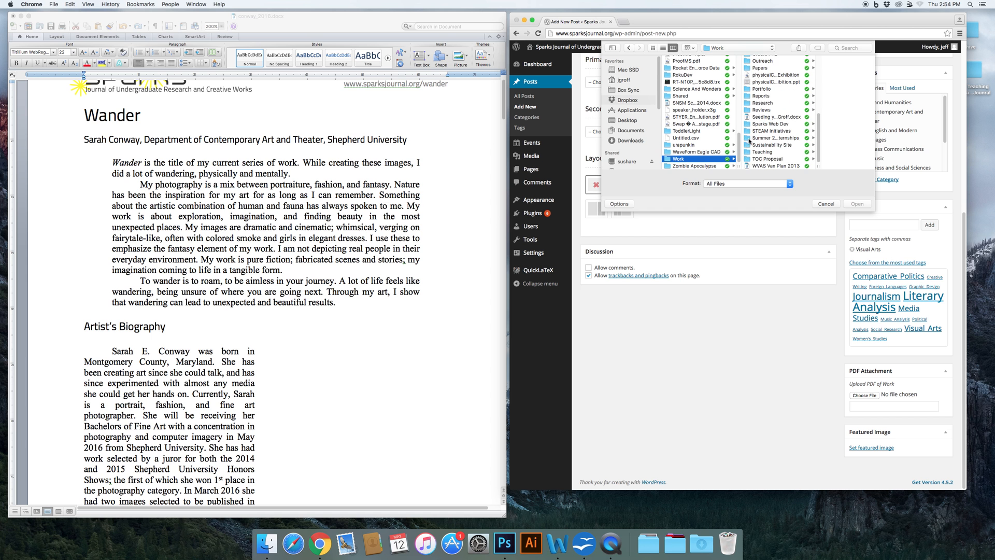
pyautogui.click(766, 124)
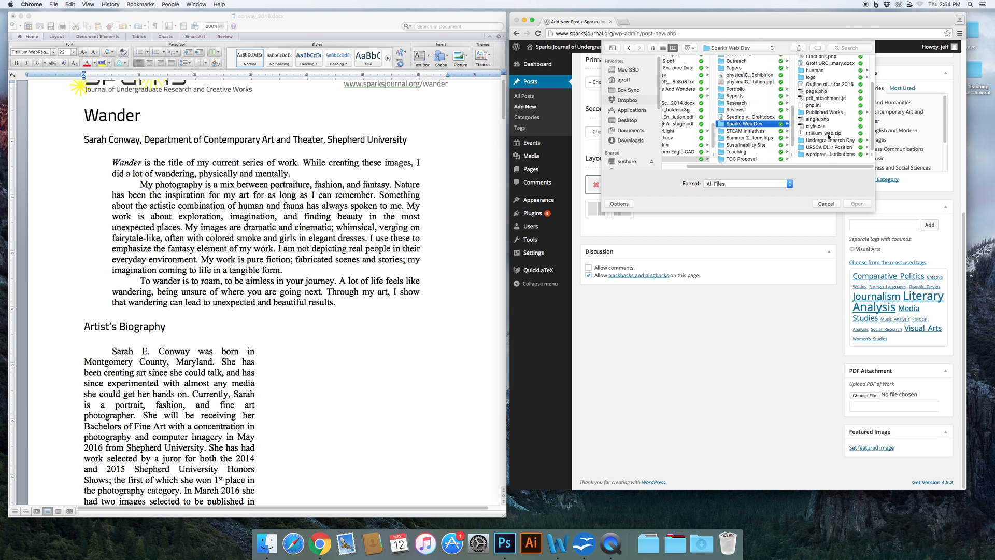
pyautogui.click(821, 113)
pyautogui.click(824, 73)
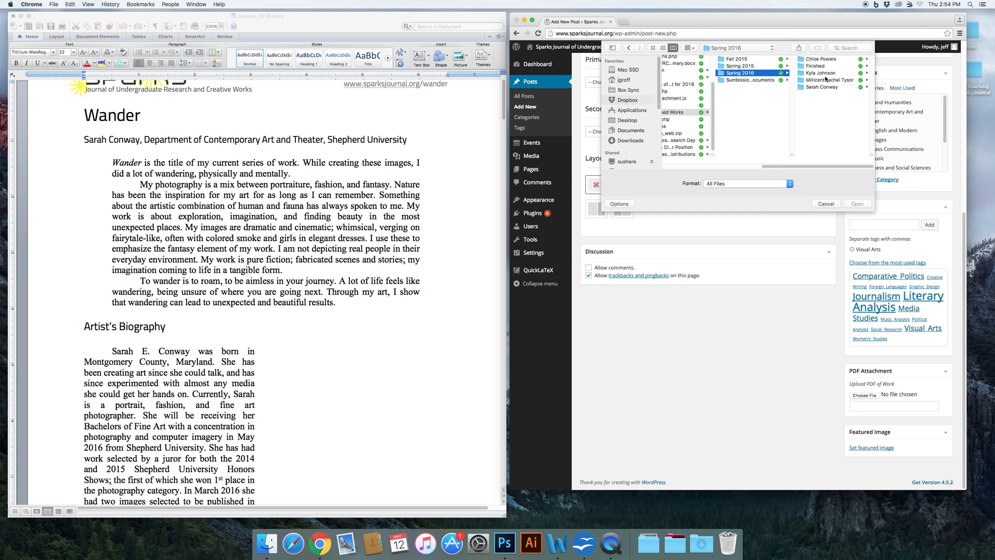
pyautogui.click(830, 86)
pyautogui.click(813, 66)
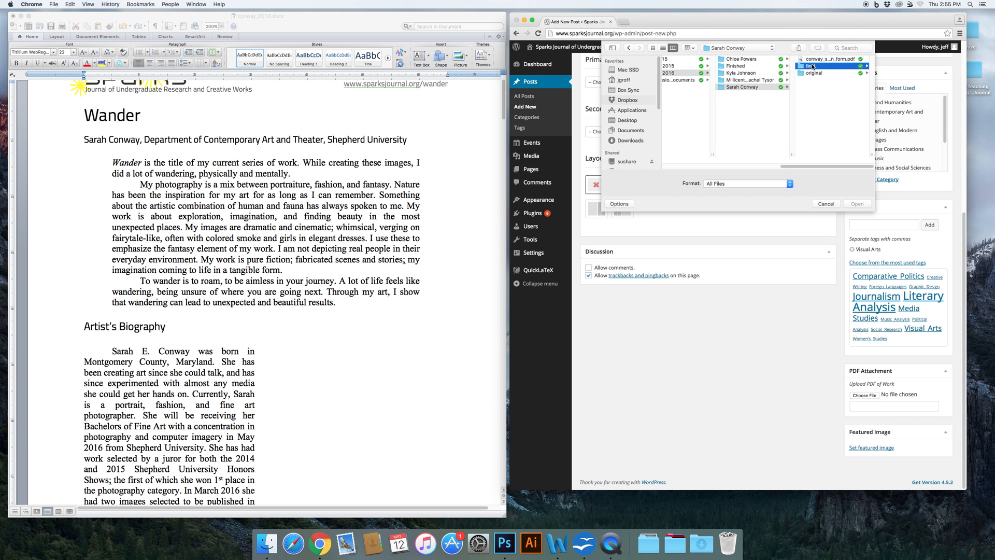
pyautogui.click(829, 66)
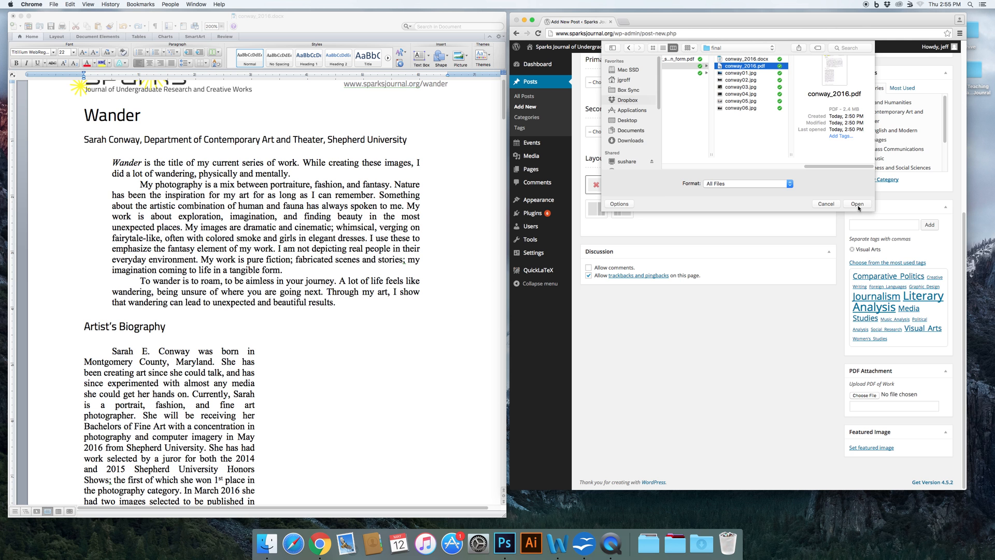
pyautogui.click(857, 204)
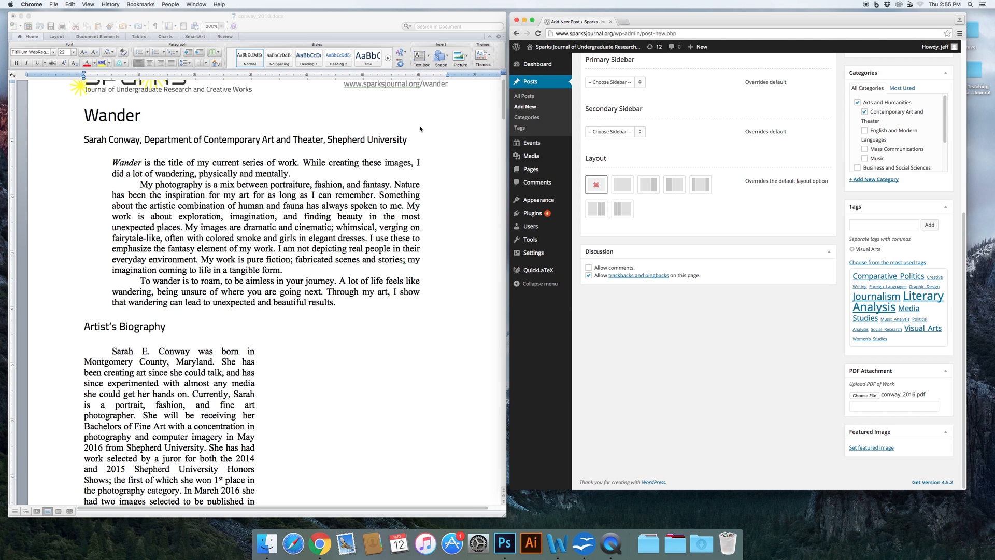
# Switch to the Finder window of the final folder and open conway01.jpg in Adobe Photoshop CC 2015
pyautogui.moveTo(166, 17); pyautogui.dragTo(187, 86)
pyautogui.click(222, 38)
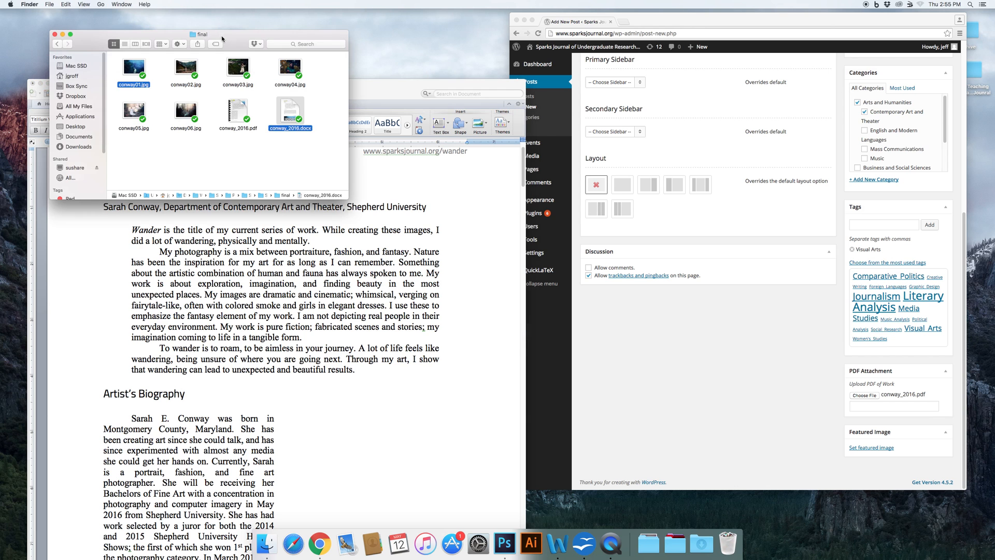
pyautogui.click(179, 167)
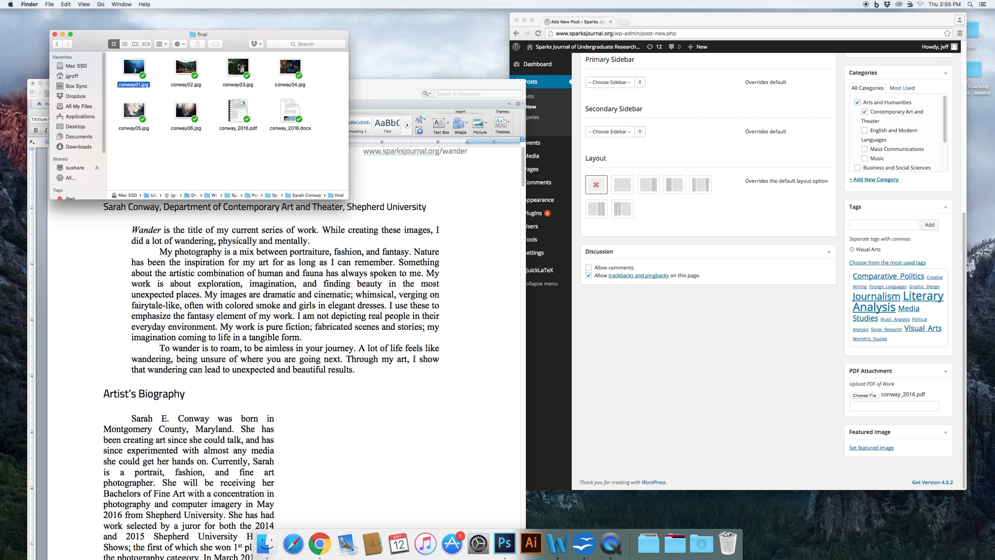
pyautogui.keyDown('super'); pyautogui.click(239, 67); pyautogui.keyUp('super')
pyautogui.click(190, 138)
pyautogui.rightClick(133, 66)
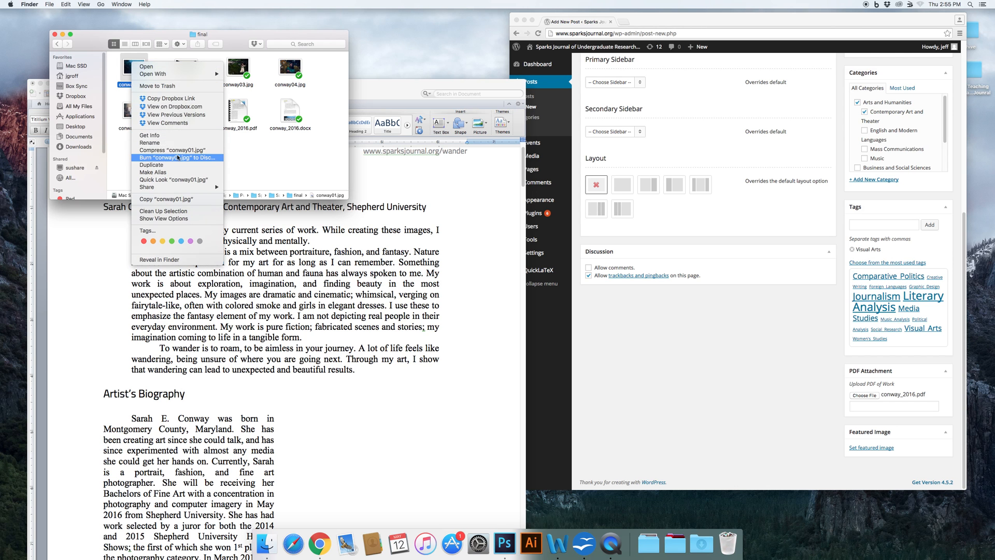
pyautogui.moveTo(216, 74)
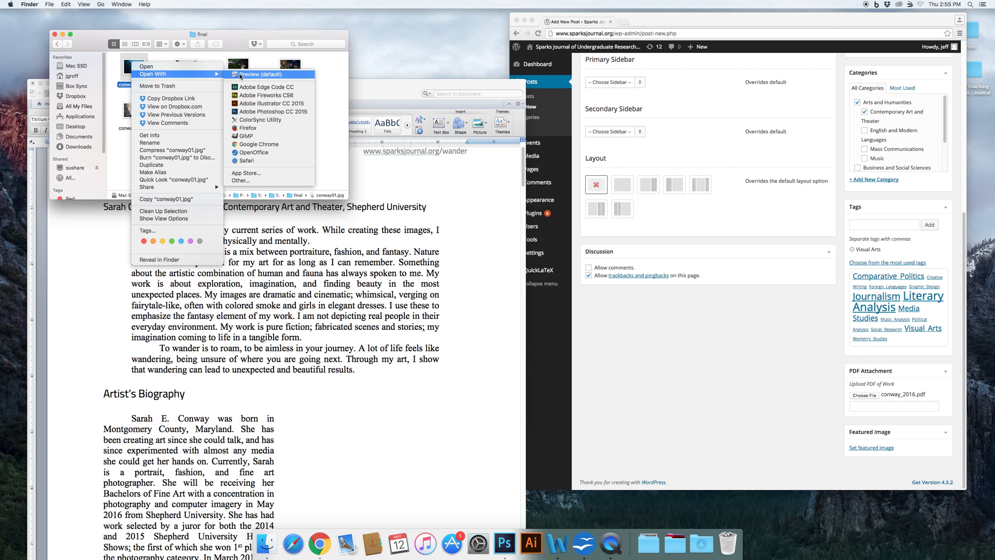
pyautogui.click(255, 112)
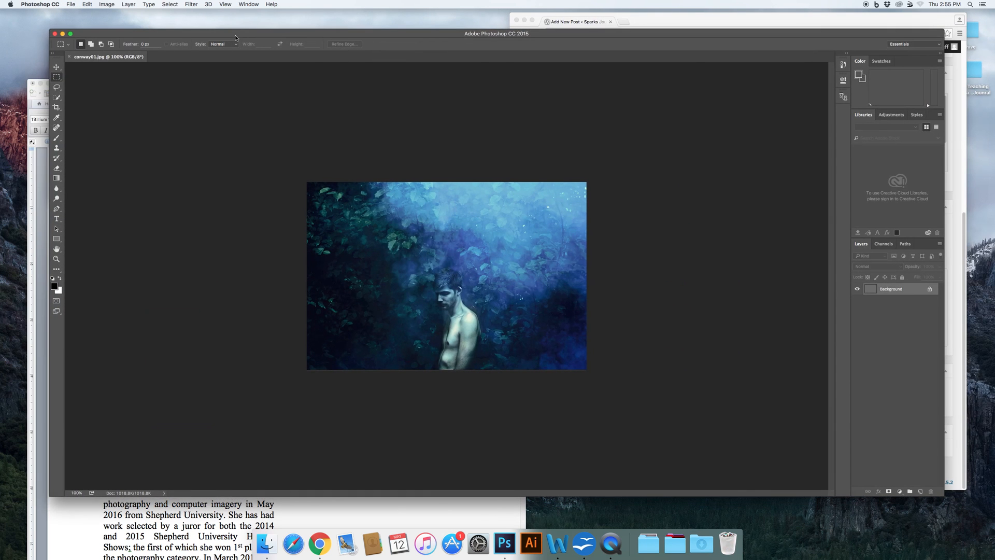
# Check the pixel dimensions of conway01.jpg without resizing it
pyautogui.click(108, 5)
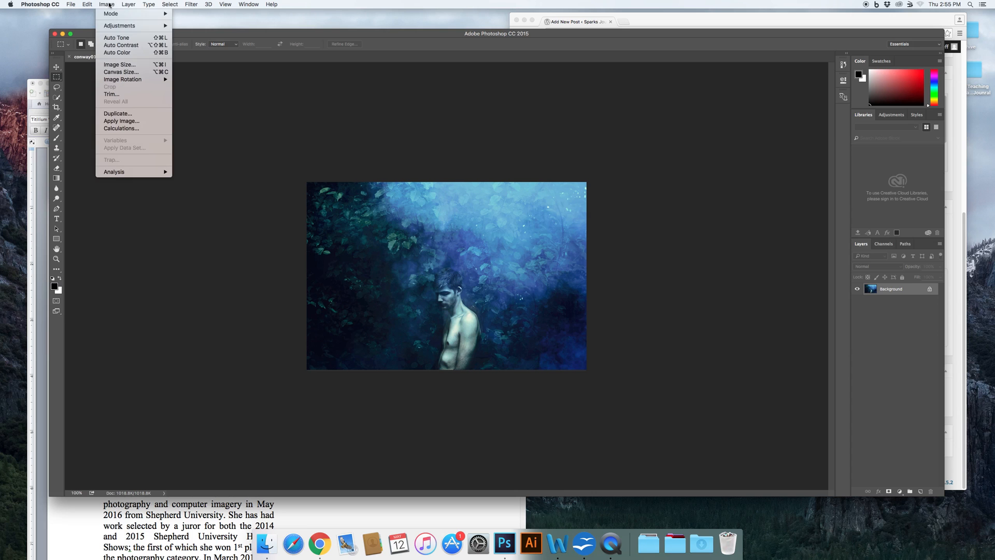
pyautogui.click(119, 65)
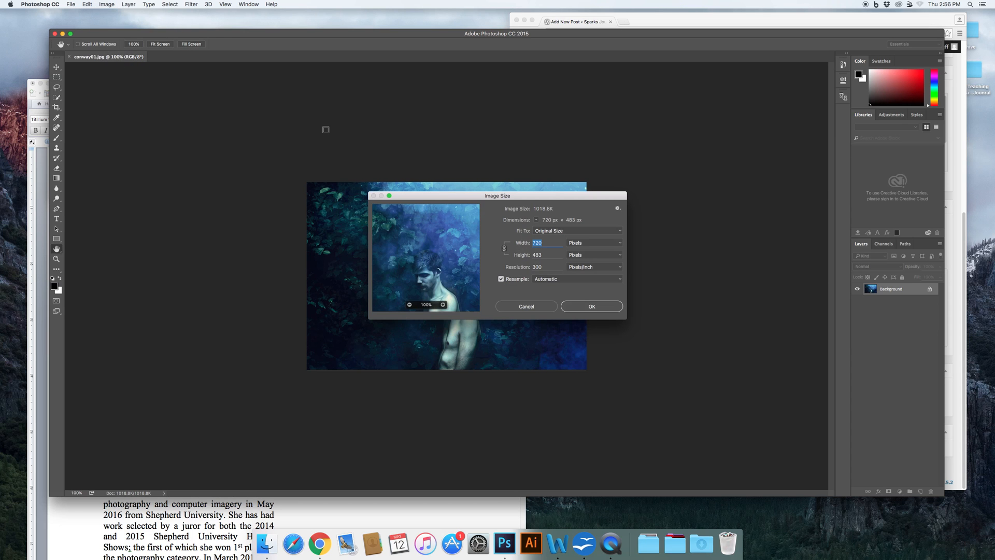
pyautogui.click(547, 244)
pyautogui.click(543, 307)
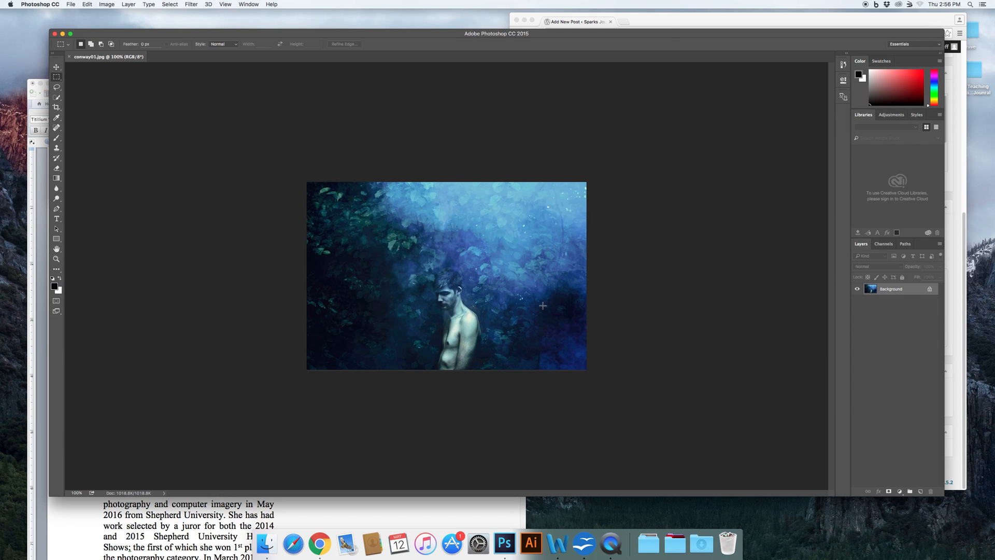
# Crop the image to a full-width rectangular selection that contains the figure and reaches the photo's bottom edge
pyautogui.click(110, 3)
pyautogui.click(79, 75)
pyautogui.moveTo(306, 196); pyautogui.dragTo(587, 328)
pyautogui.moveTo(473, 203); pyautogui.dragTo(471, 246)
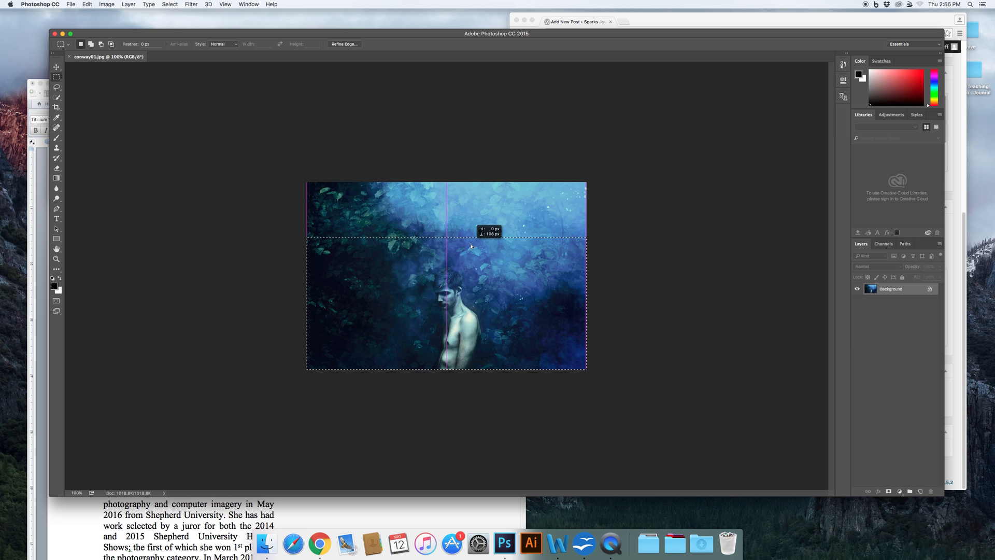
pyautogui.moveTo(471, 246); pyautogui.dragTo(471, 246)
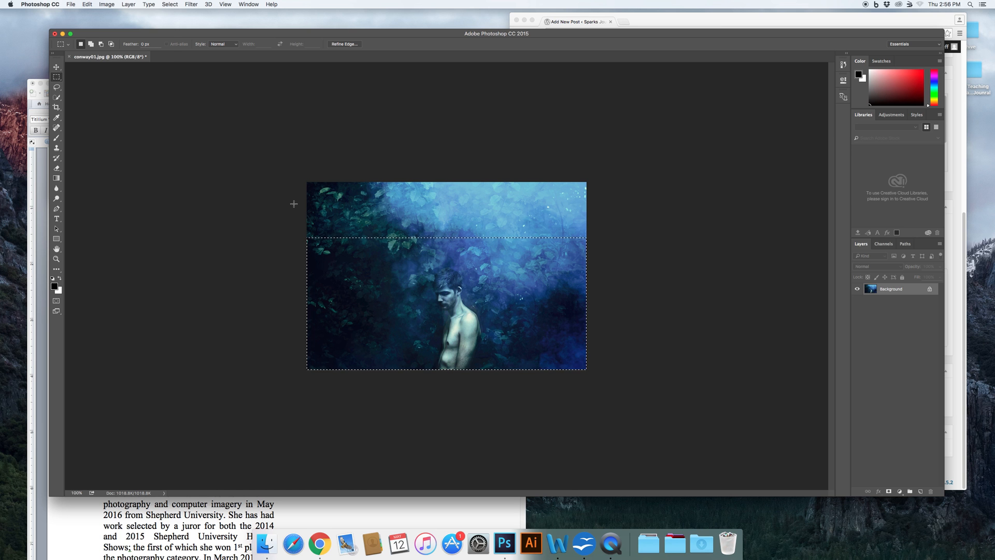
pyautogui.click(107, 5)
pyautogui.click(111, 87)
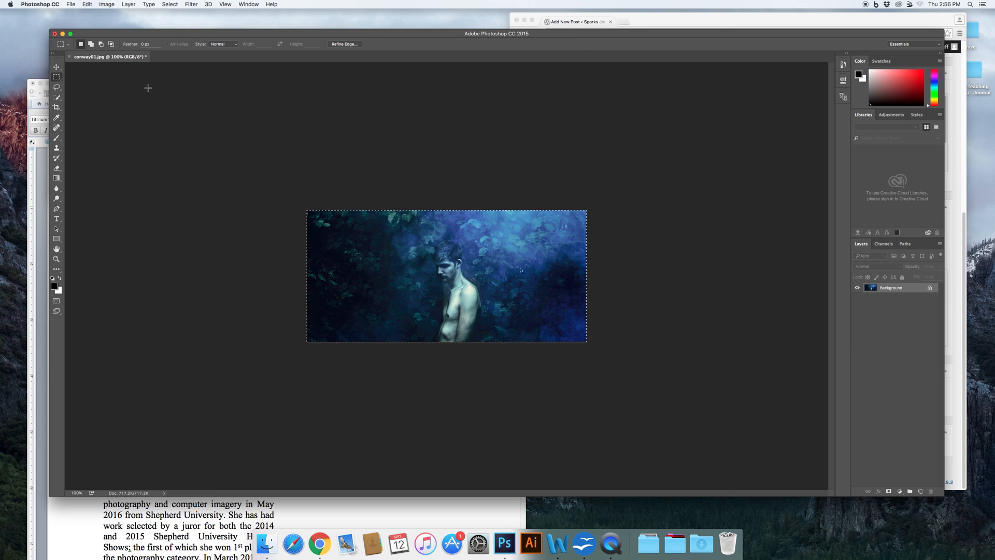
# Export the cropped image as a JPG at 80% quality, saved as conway_feature.jpg in the final folder
pyautogui.click(71, 4)
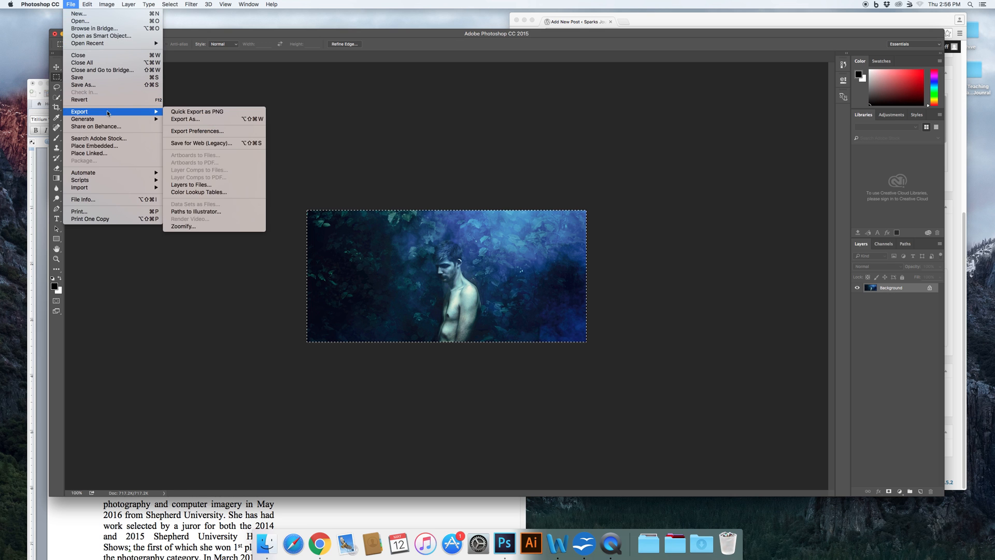
pyautogui.click(187, 120)
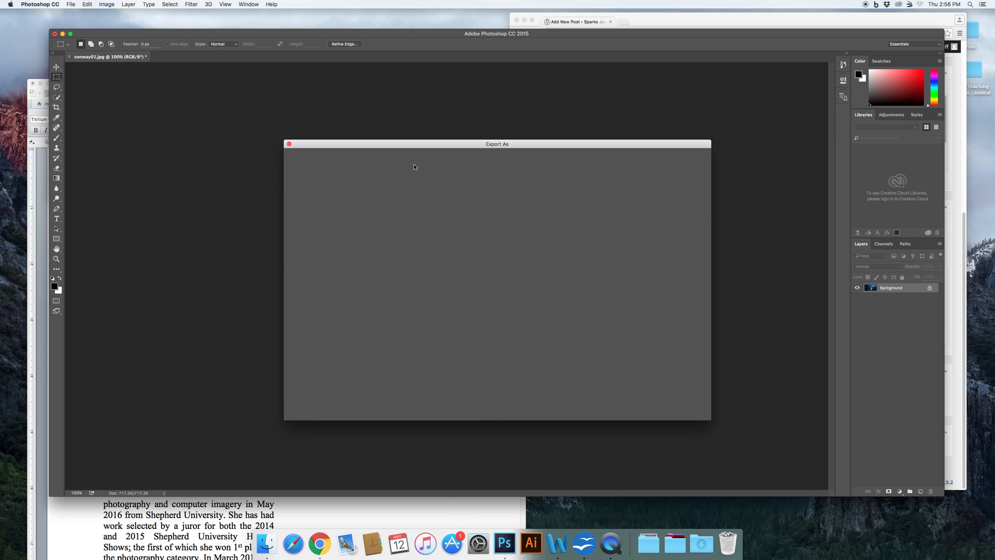
pyautogui.click(656, 180)
pyautogui.write('90')
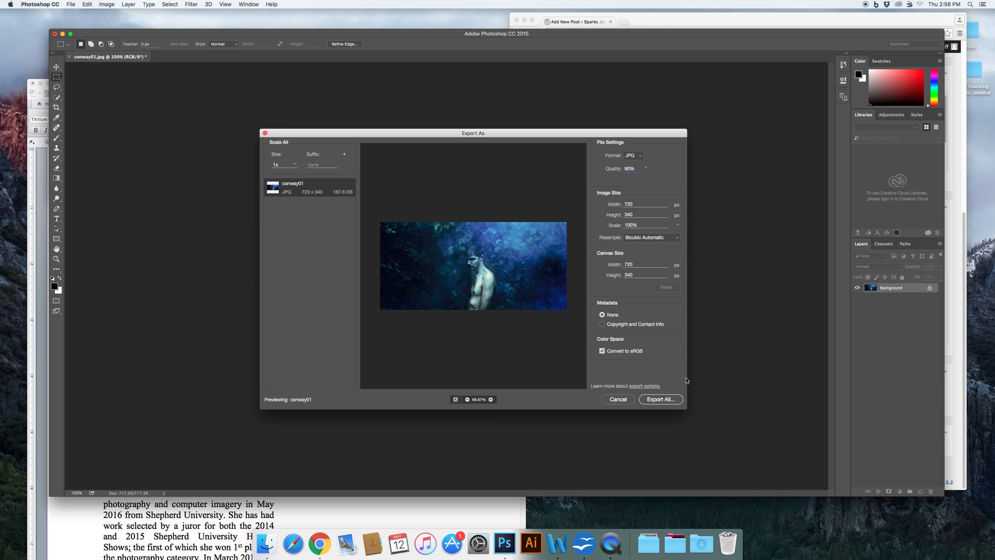
pyautogui.click(660, 399)
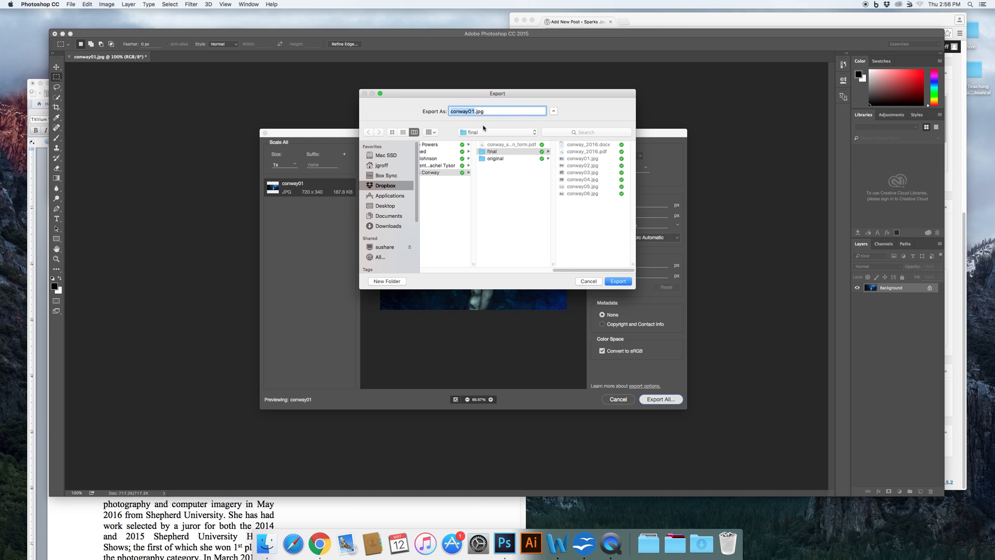
pyautogui.click(476, 111)
pyautogui.moveTo(476, 111); pyautogui.dragTo(450, 111)
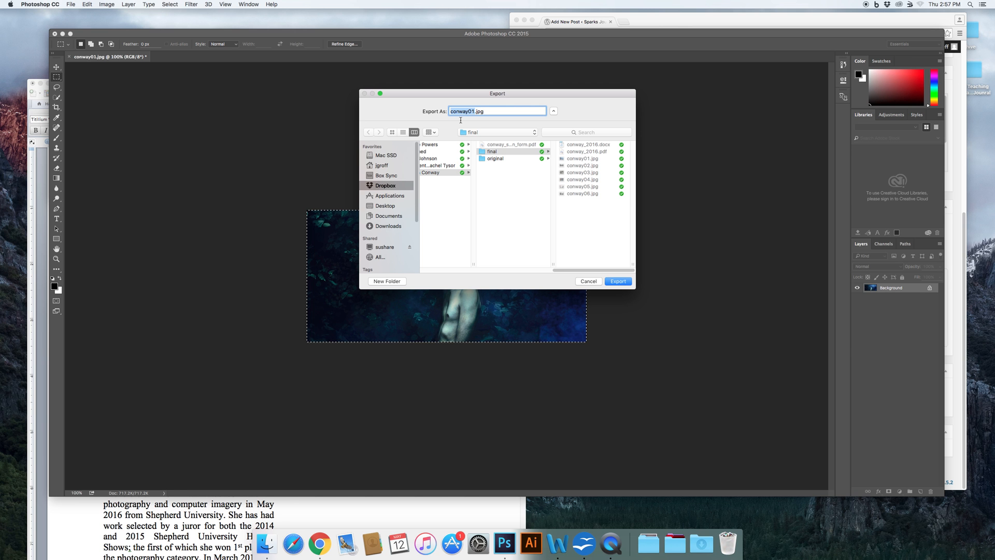
pyautogui.write('conway_feature')
pyautogui.click(617, 281)
# Close the conway01.jpg document in Photoshop without saving the changes
pyautogui.press('super+Tab')
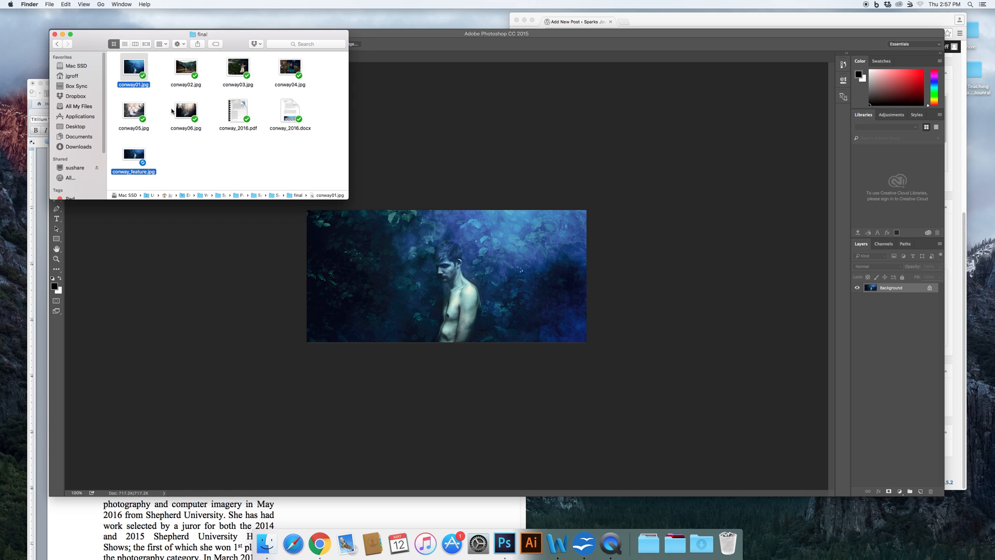
pyautogui.click(378, 178)
pyautogui.click(55, 34)
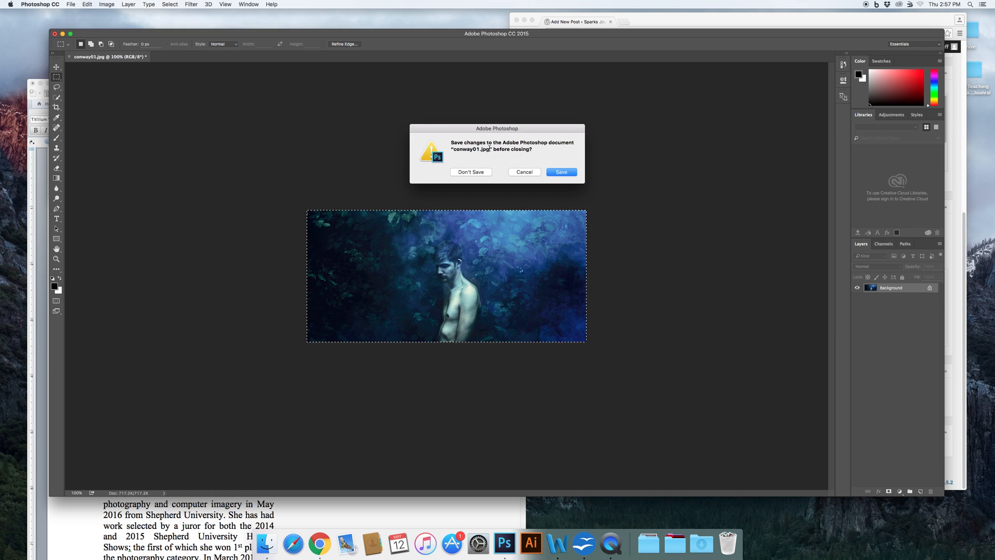
pyautogui.click(480, 172)
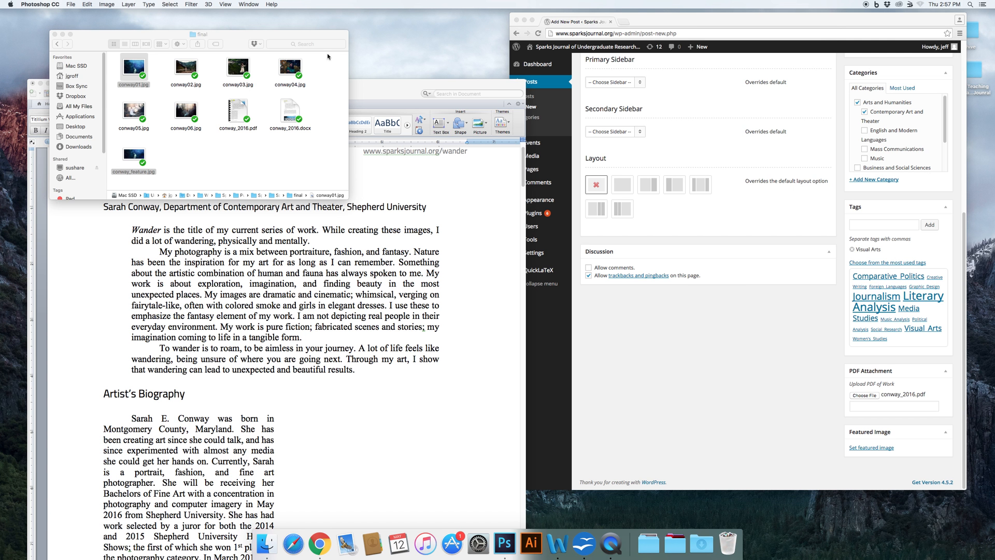
# Switch to the Wander post in Chrome, upload conway_feature.jpg from the final folder as its featured image, and save the draft
pyautogui.click(737, 262)
pyautogui.moveTo(731, 24); pyautogui.dragTo(714, 24)
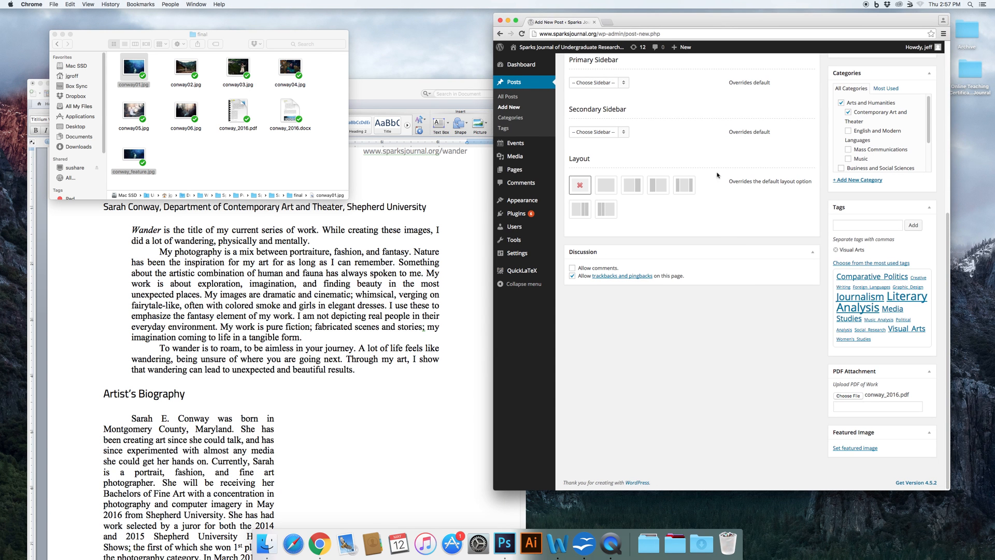
pyautogui.scroll(1, 777, 327)
pyautogui.scroll(-1, 777, 327)
pyautogui.click(855, 448)
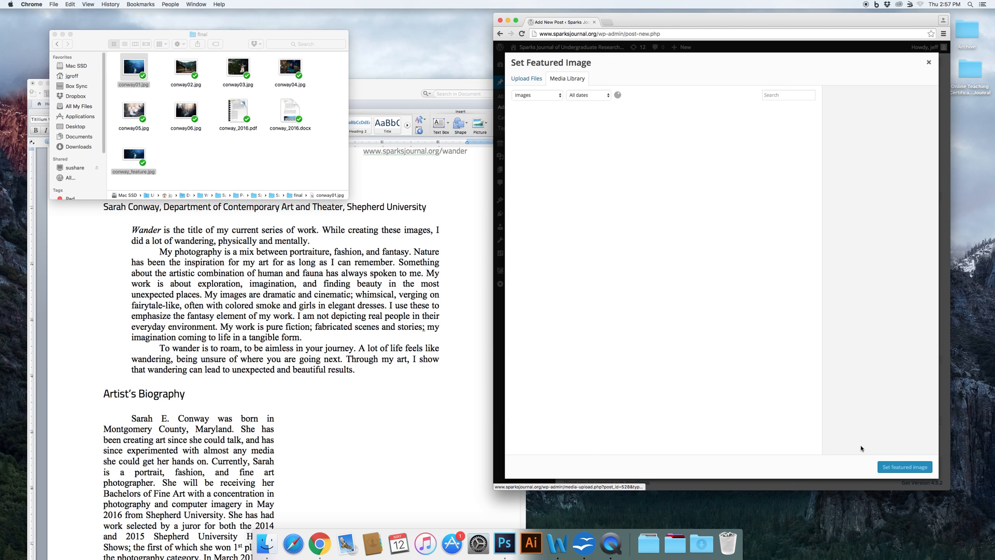
pyautogui.click(532, 79)
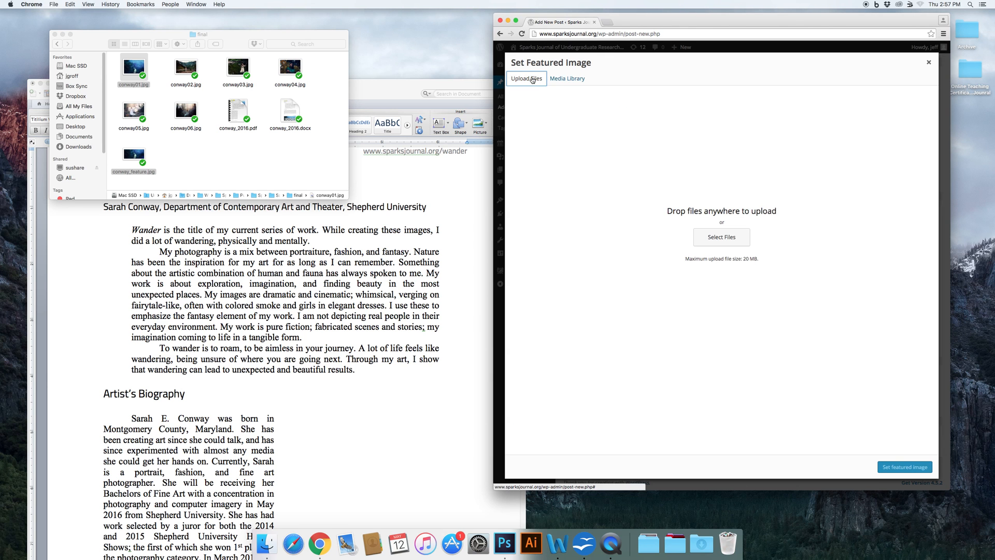
pyautogui.moveTo(129, 154); pyautogui.dragTo(680, 196)
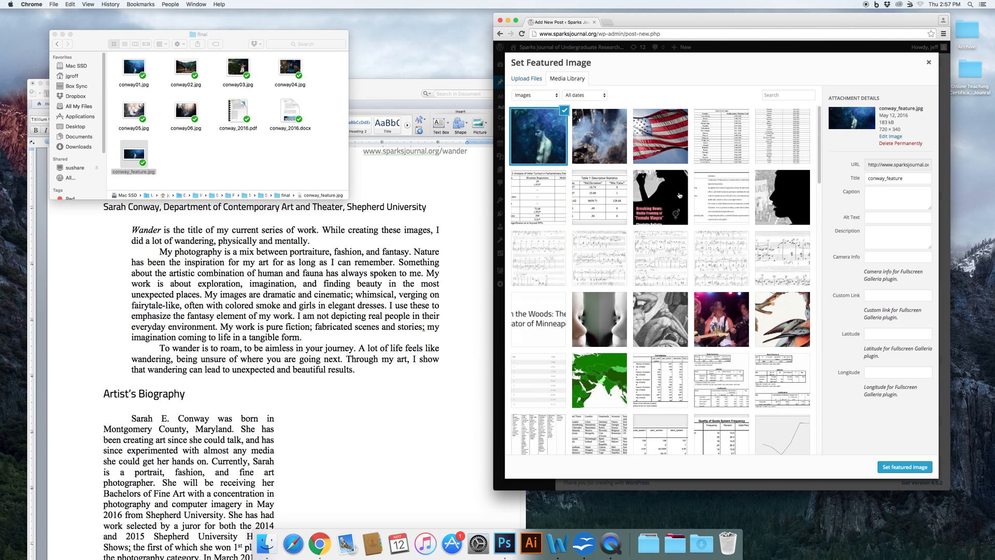
pyautogui.click(908, 467)
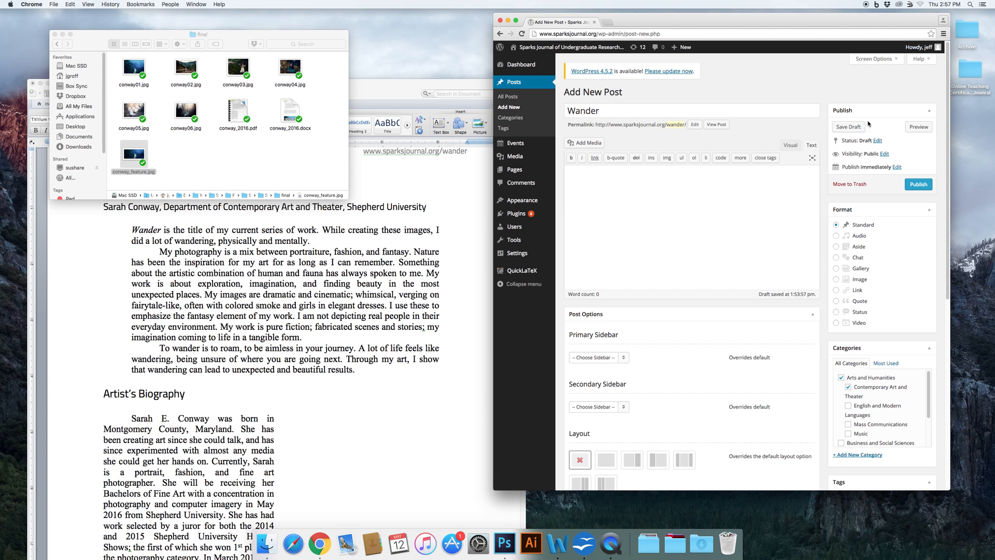
pyautogui.click(847, 127)
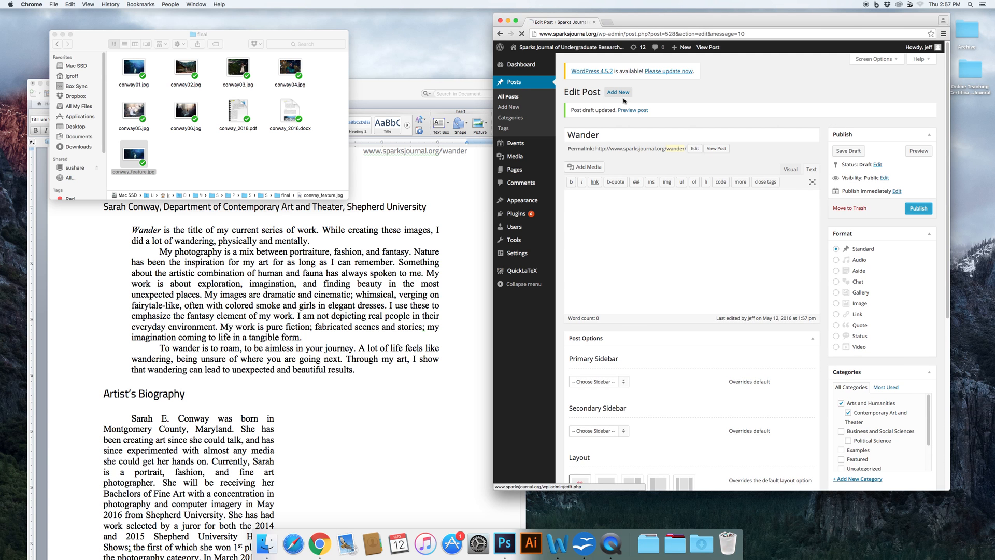
# Open the Journal Template draft from the list of all posts and copy its entire HTML content
pyautogui.click(510, 87)
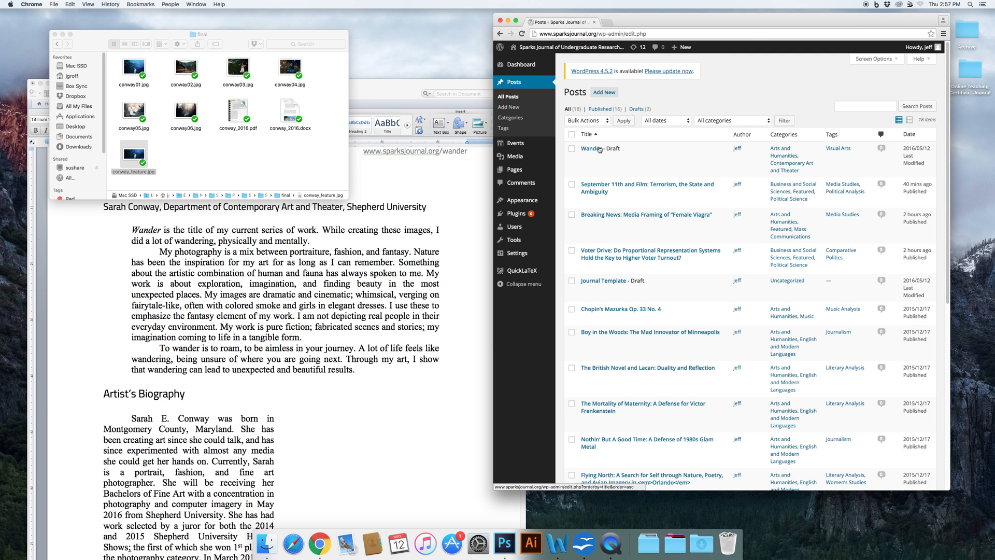
pyautogui.click(605, 282)
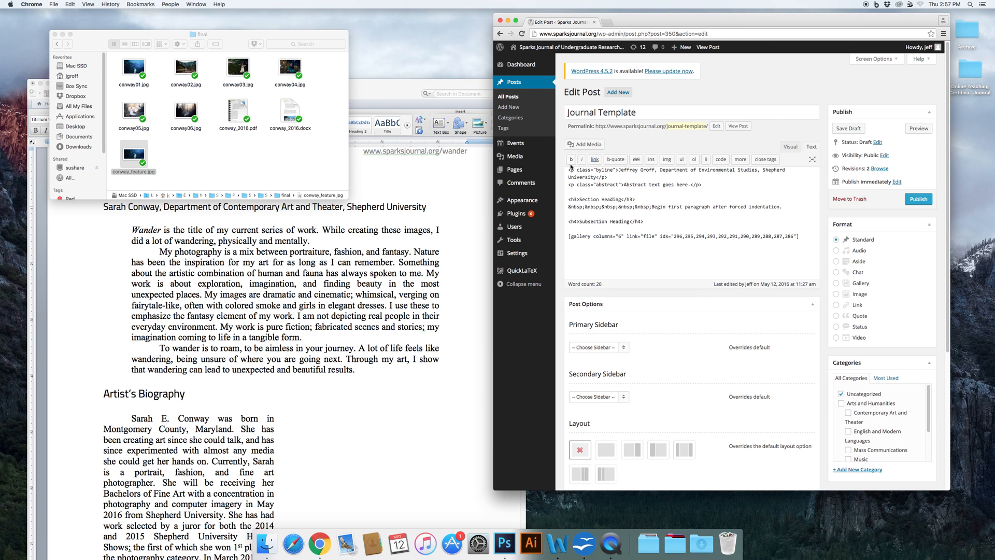
pyautogui.moveTo(569, 175); pyautogui.dragTo(808, 248)
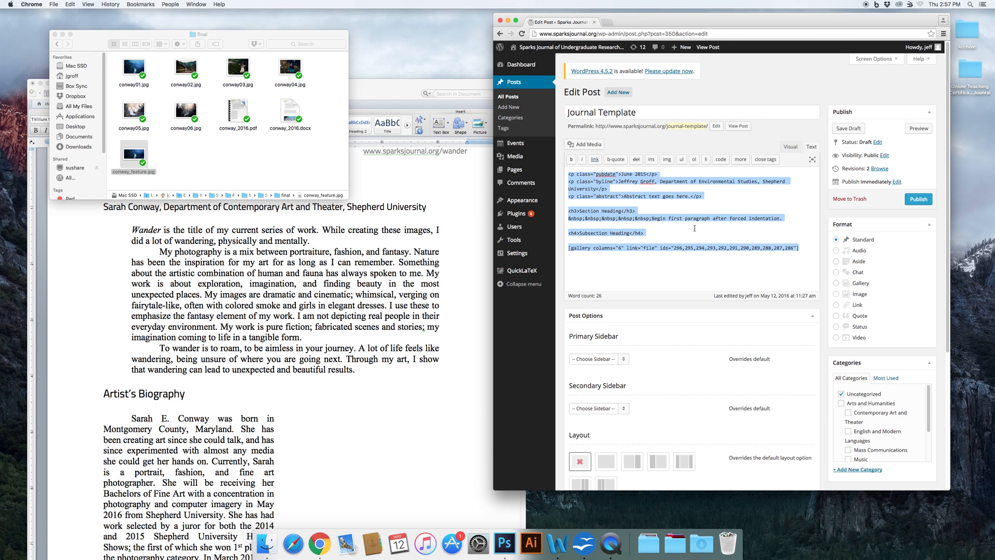
pyautogui.rightClick(602, 181)
pyautogui.click(620, 222)
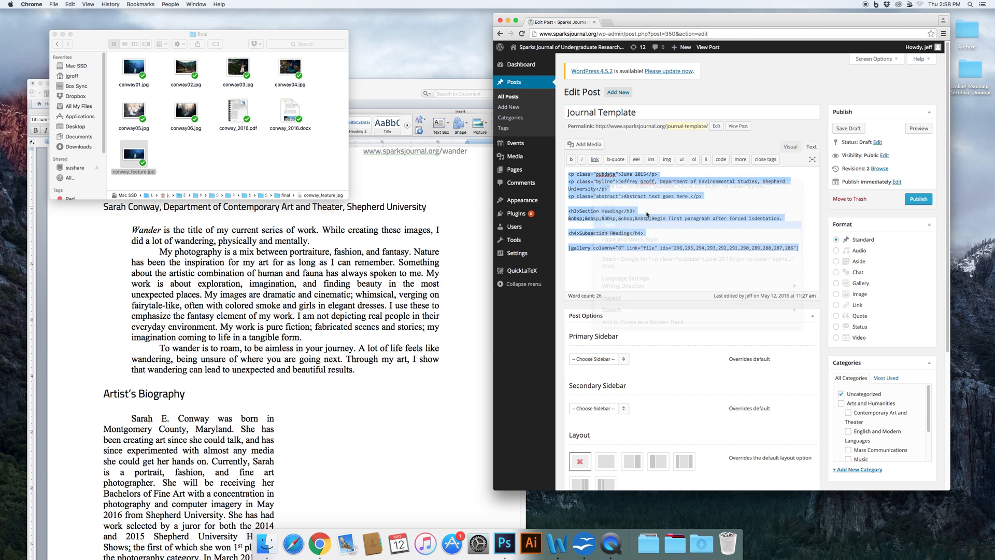
# Reopen the Wander draft from the list of all posts and paste the template code into its empty text editor
pyautogui.click(514, 94)
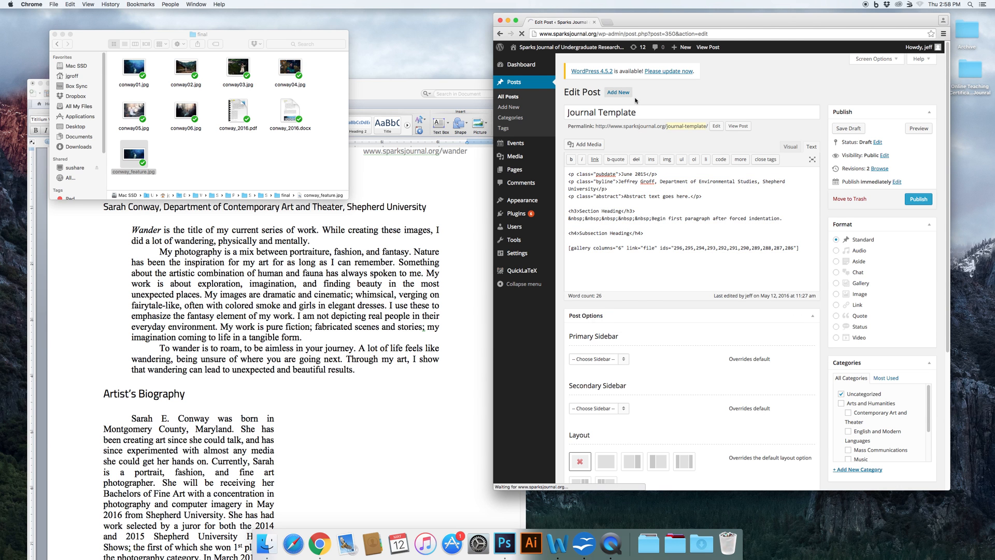
pyautogui.click(590, 149)
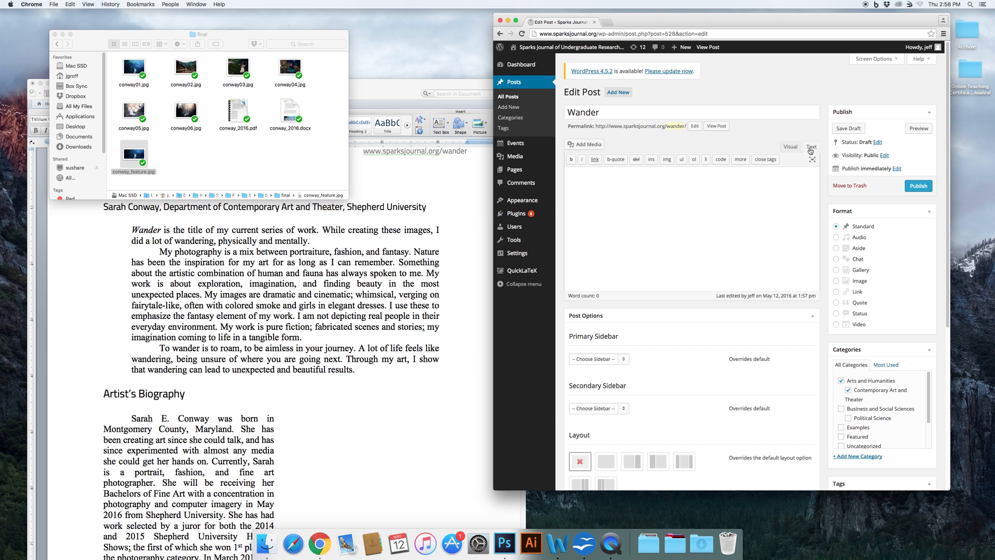
pyautogui.rightClick(645, 178)
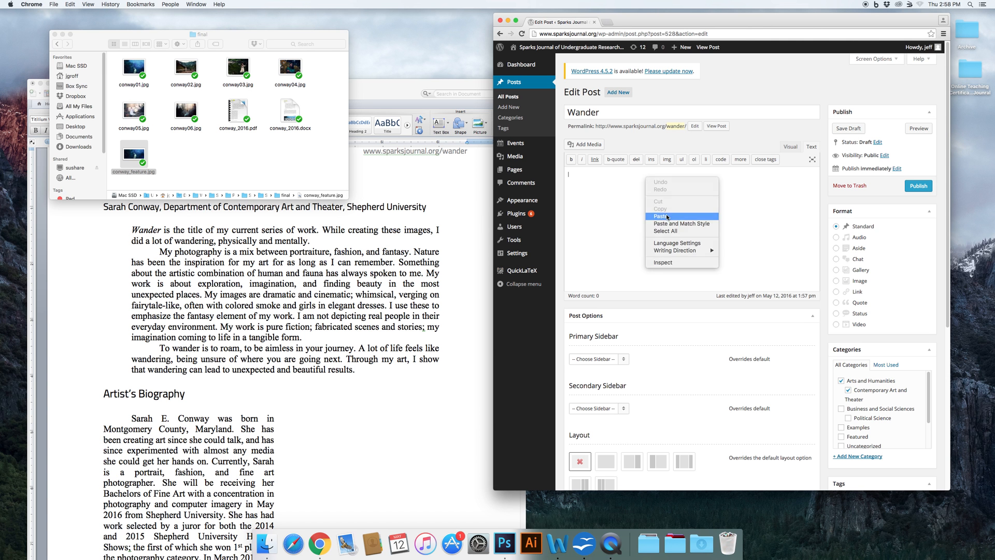
pyautogui.click(667, 216)
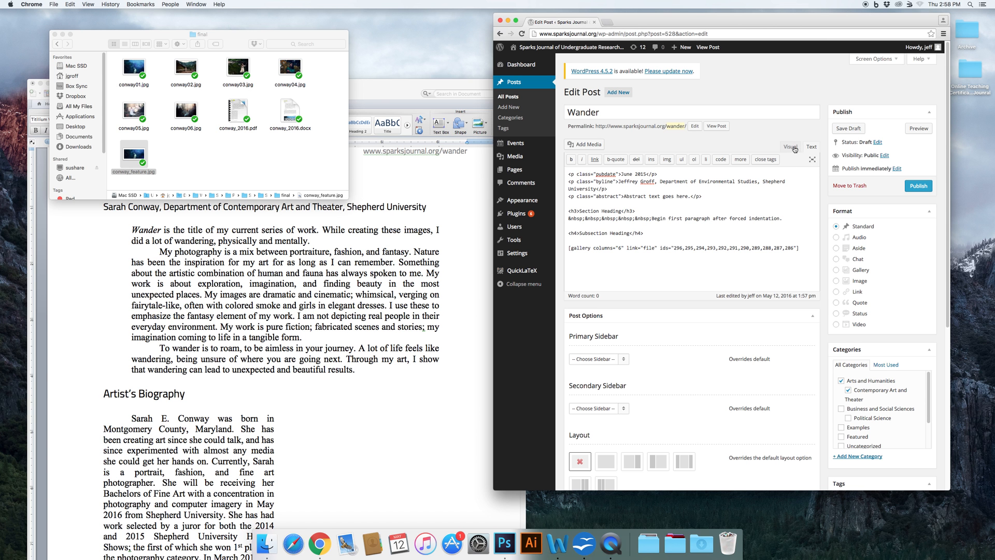
# Change the publication date in the pubdate paragraph to May 2016, consulting the article header in the Word document
pyautogui.click(375, 192)
pyautogui.doubleClick(184, 191)
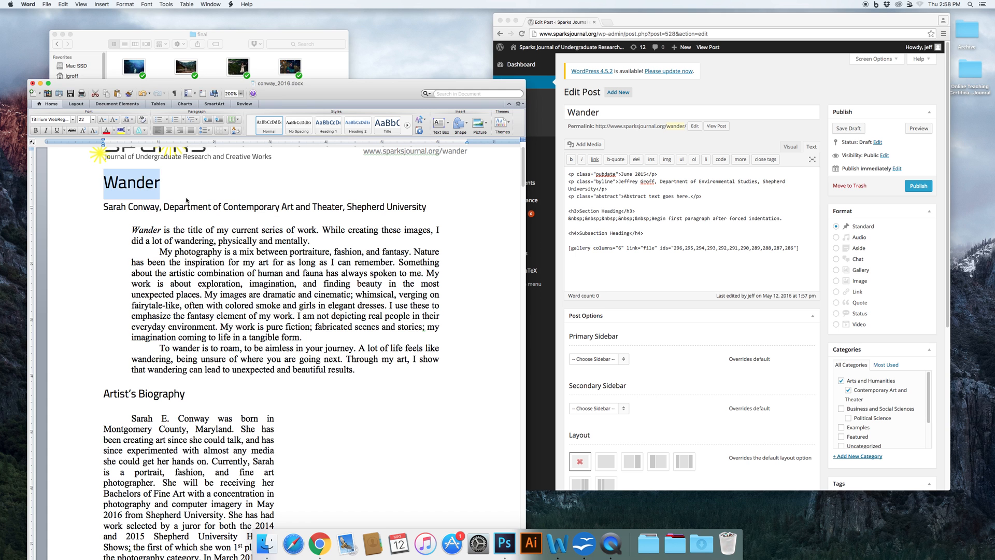
pyautogui.click(595, 203)
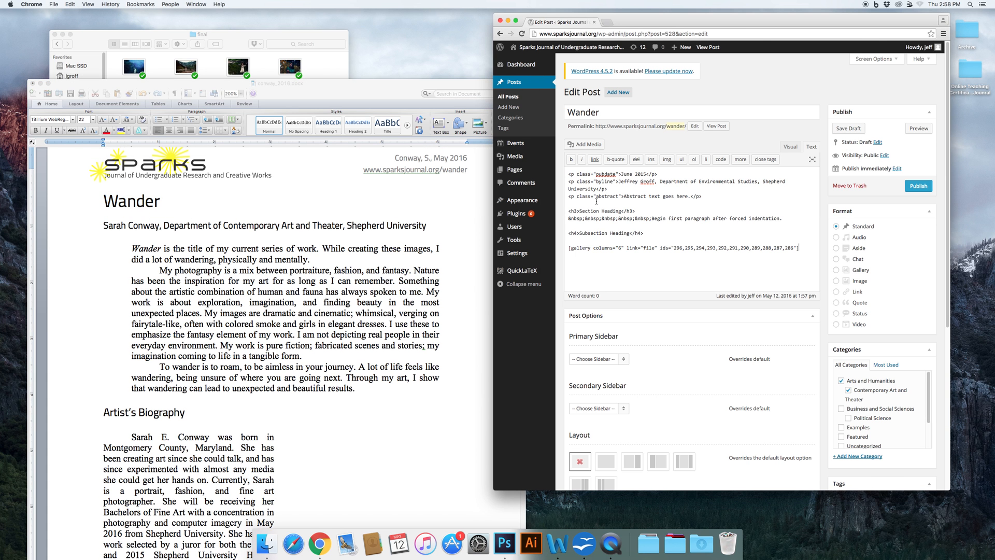
pyautogui.click(615, 174)
pyautogui.moveTo(621, 175); pyautogui.dragTo(632, 174)
pyautogui.write('May')
pyautogui.moveTo(620, 174); pyautogui.dragTo(643, 175)
pyautogui.write('May 2016')
# Replace the template's byline text with the author, department and university line copied from conway_2016.docx in Word
pyautogui.click(105, 225)
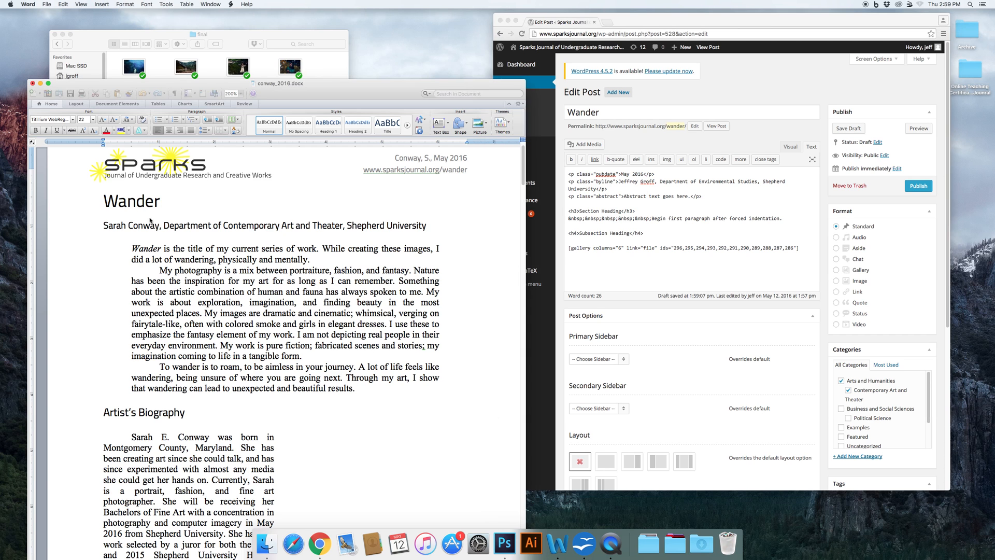
pyautogui.moveTo(103, 225); pyautogui.dragTo(424, 232)
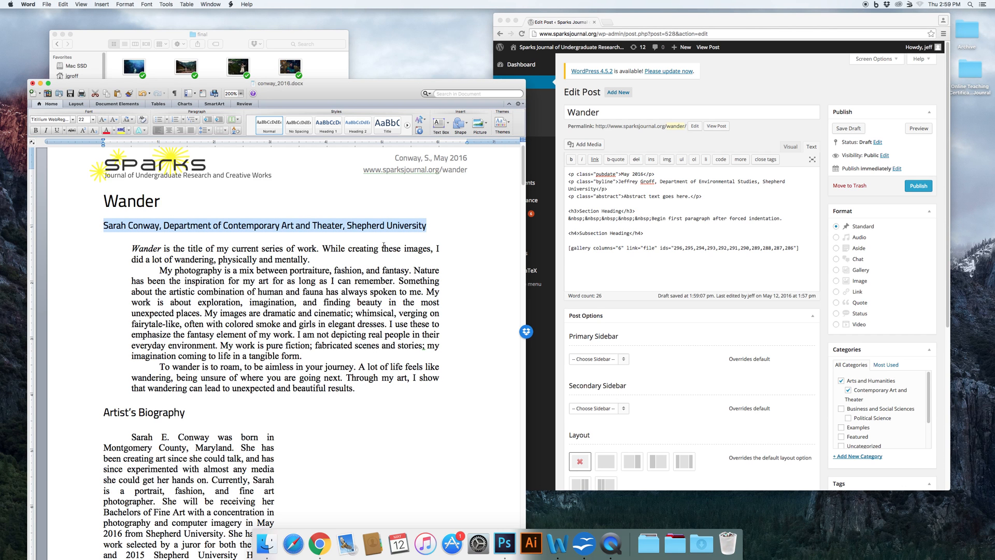
pyautogui.press('super+c')
pyautogui.click(646, 196)
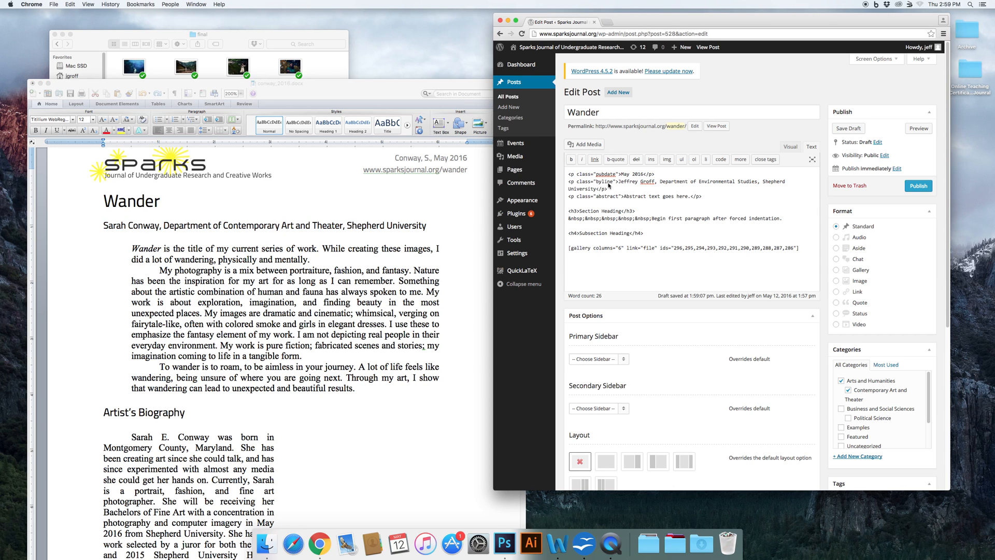
pyautogui.moveTo(618, 181); pyautogui.dragTo(597, 190)
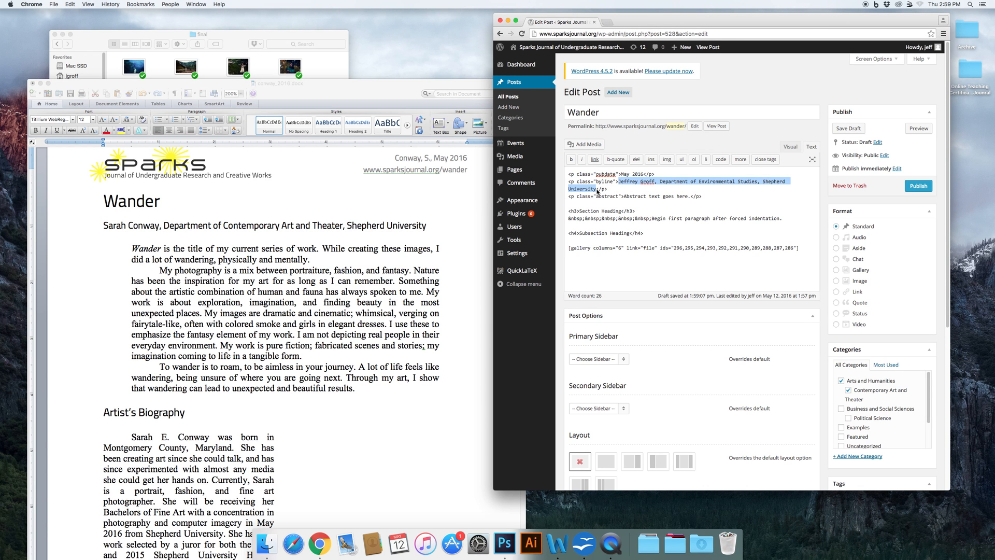
pyautogui.press('super+v')
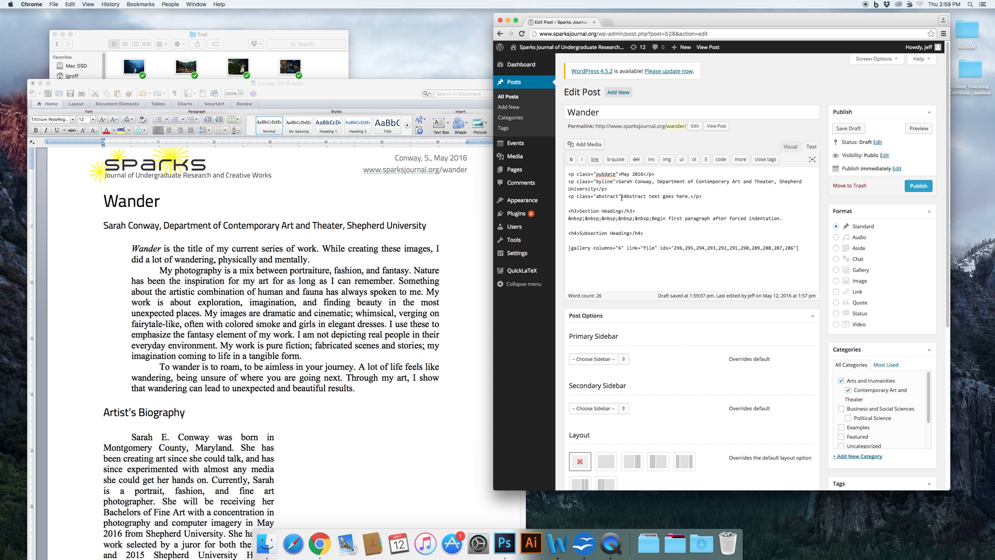
# Show the post in the visual editor and copy the three abstract paragraphs below the byline in the Word document
pyautogui.click(131, 262)
pyautogui.moveTo(132, 248); pyautogui.dragTo(355, 391)
pyautogui.click(579, 211)
pyautogui.click(782, 151)
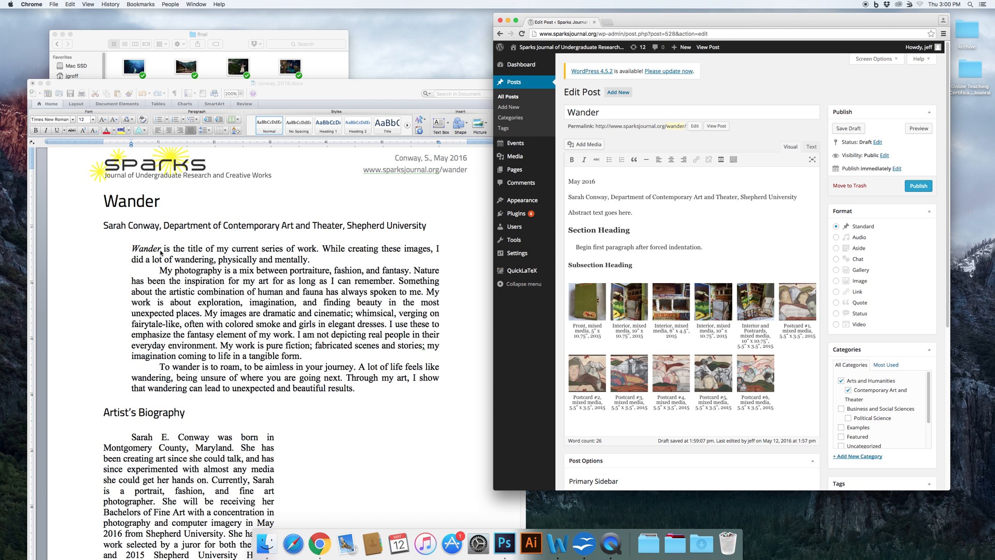
pyautogui.click(134, 252)
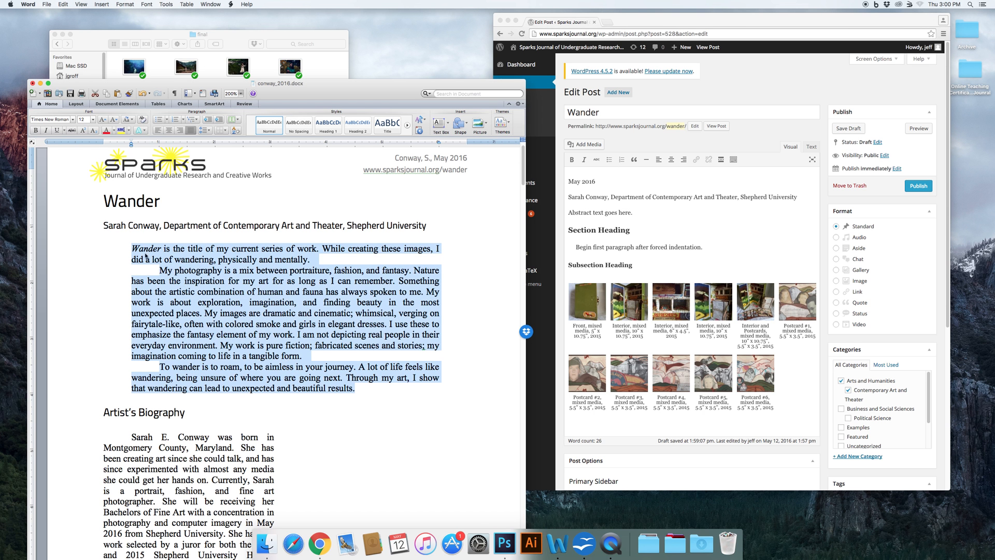
pyautogui.rightClick(150, 252)
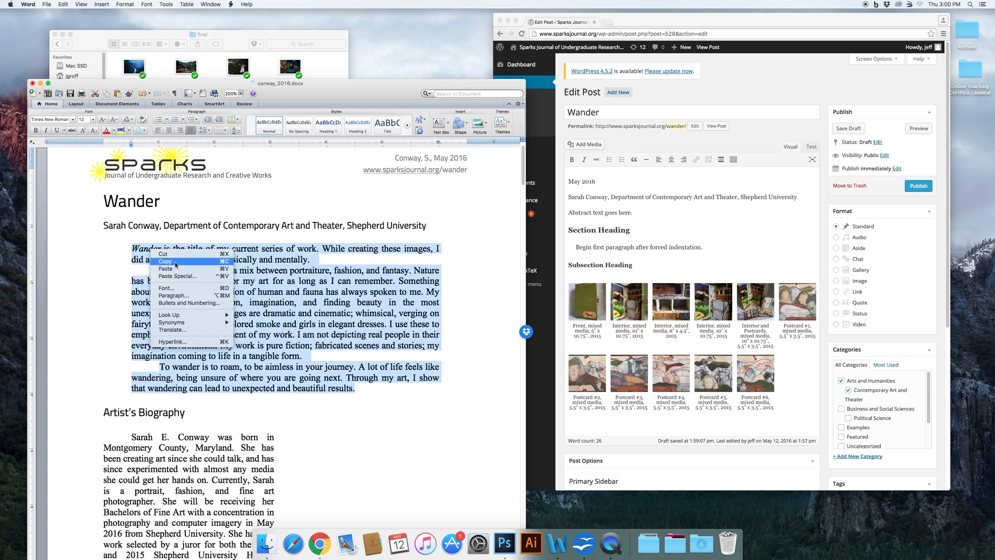
pyautogui.click(152, 261)
# Replace the placeholder "Abstract text goes here." with the copied abstract paragraphs and check the resulting code in the text editor
pyautogui.click(641, 236)
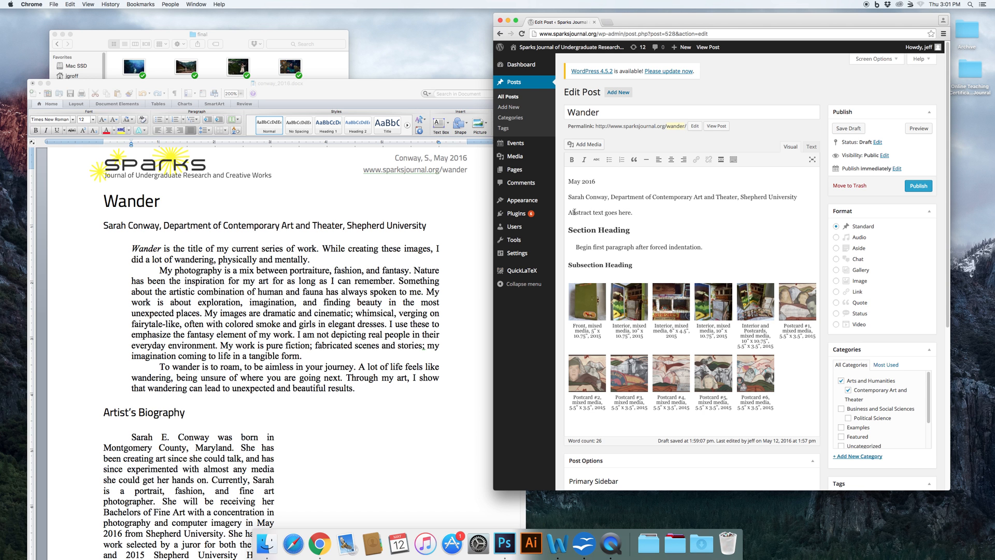
pyautogui.moveTo(568, 212); pyautogui.dragTo(634, 213)
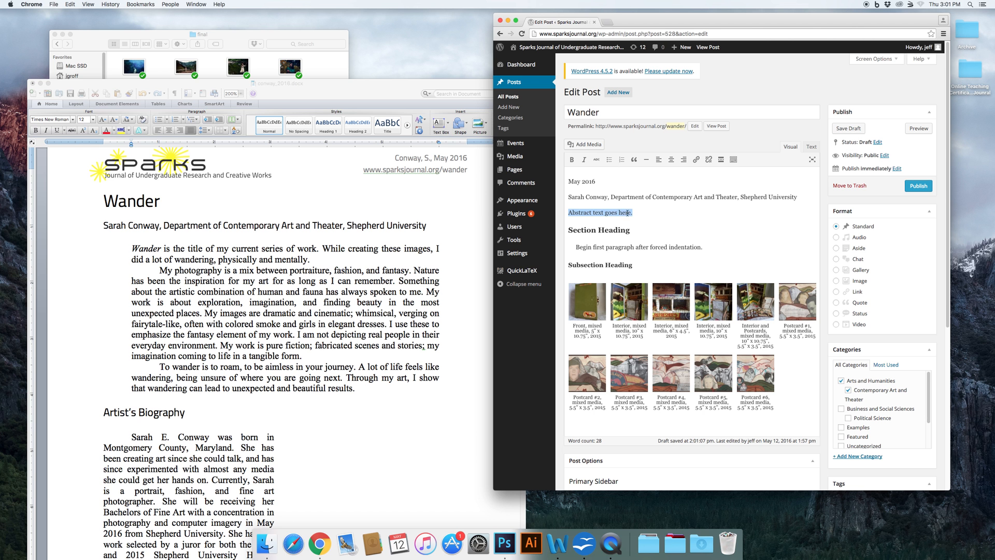
pyautogui.rightClick(620, 213)
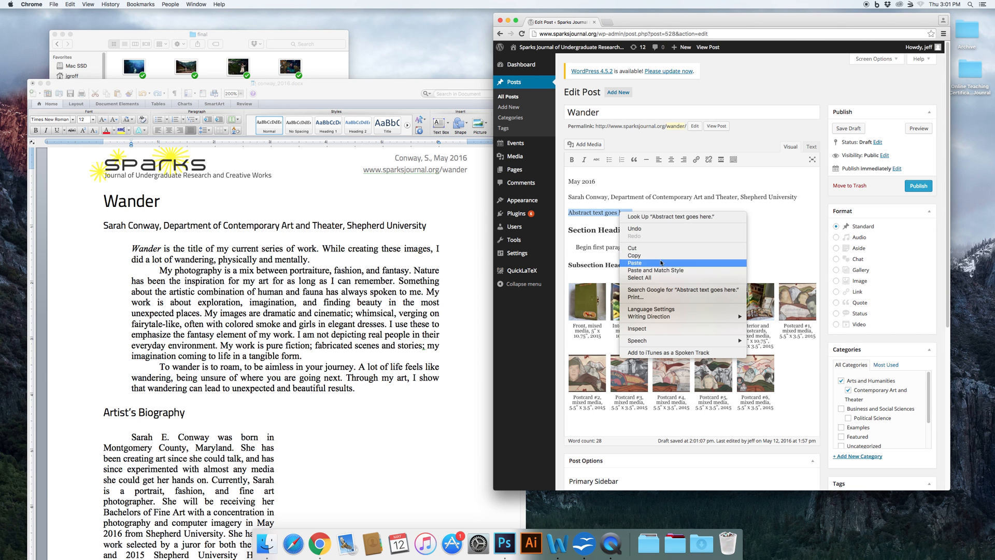
pyautogui.click(664, 262)
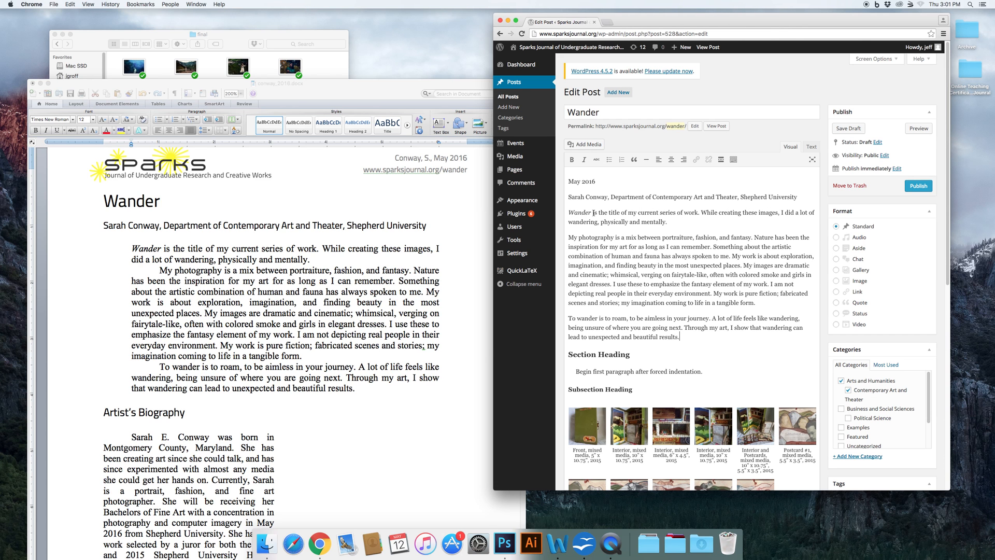
pyautogui.click(812, 147)
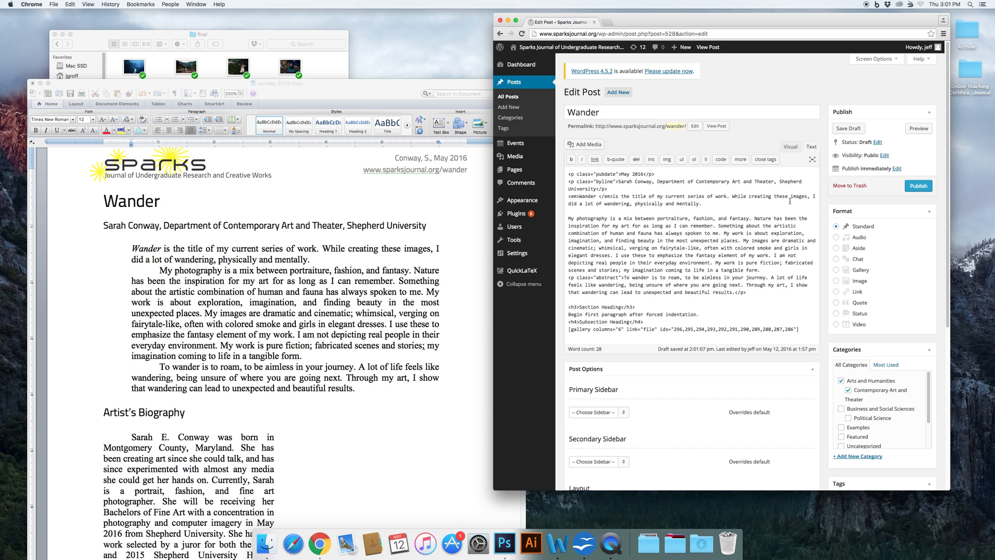
pyautogui.click(791, 147)
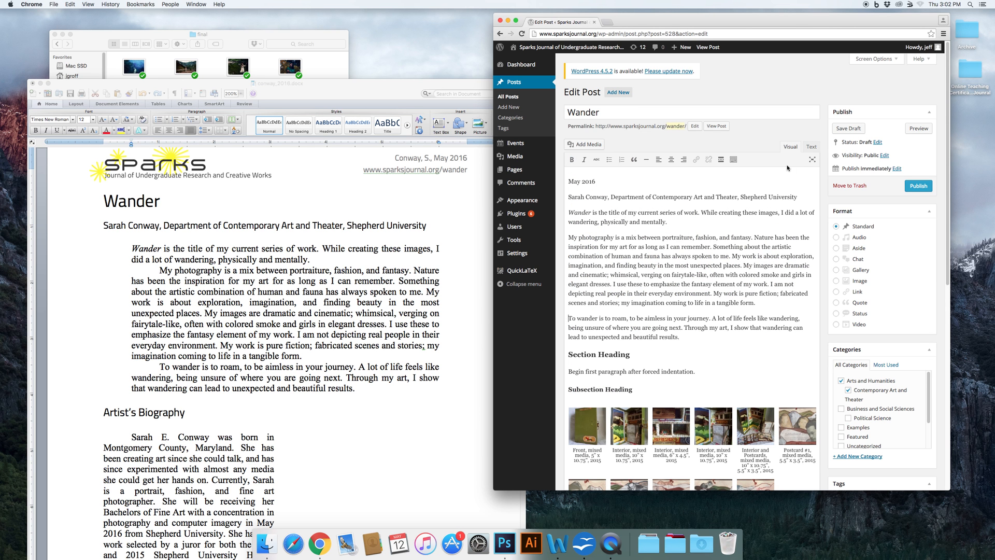
# Copy the Artist's Biography heading and its paragraph from the Word document
pyautogui.scroll(-10, 436, 327)
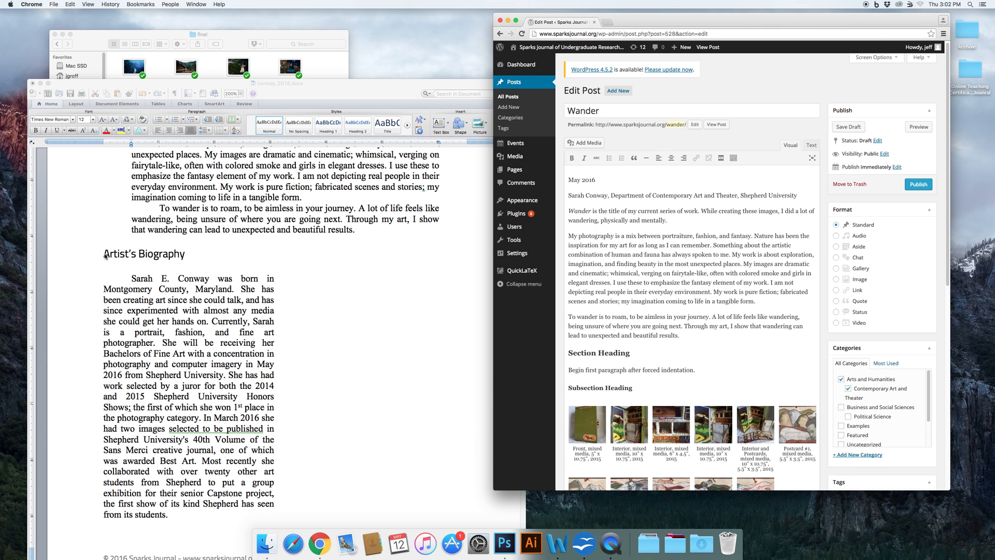
pyautogui.moveTo(105, 256); pyautogui.dragTo(179, 518)
pyautogui.rightClick(172, 349)
pyautogui.click(185, 357)
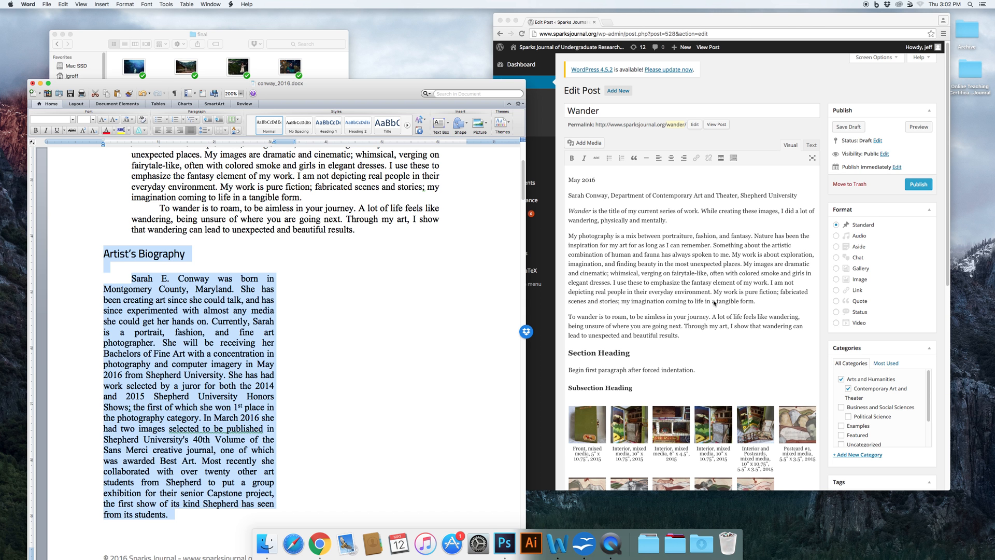
# Paste the copied Artist's Biography section on a new line below the image gallery in the Wander post
pyautogui.click(684, 353)
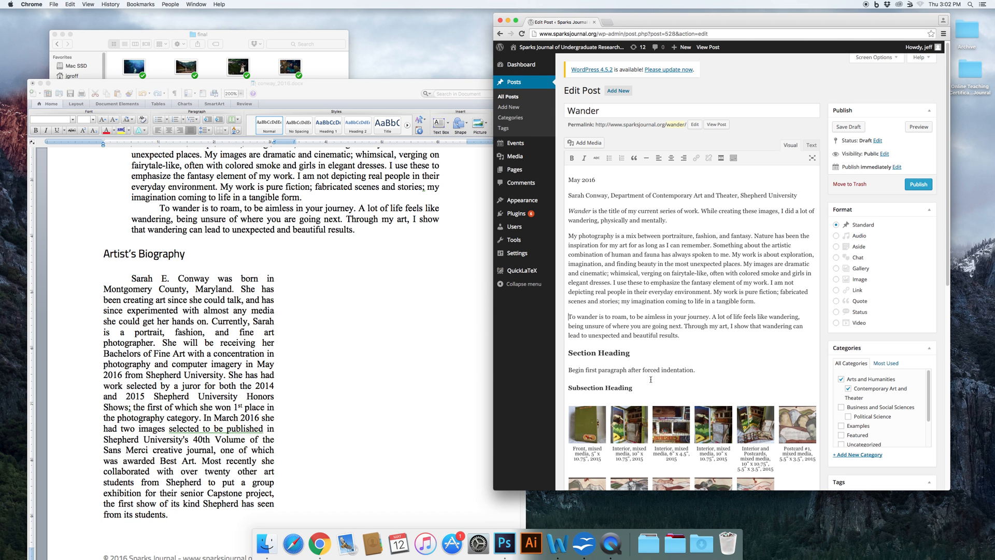
pyautogui.scroll(-6, 638, 383)
pyautogui.click(798, 227)
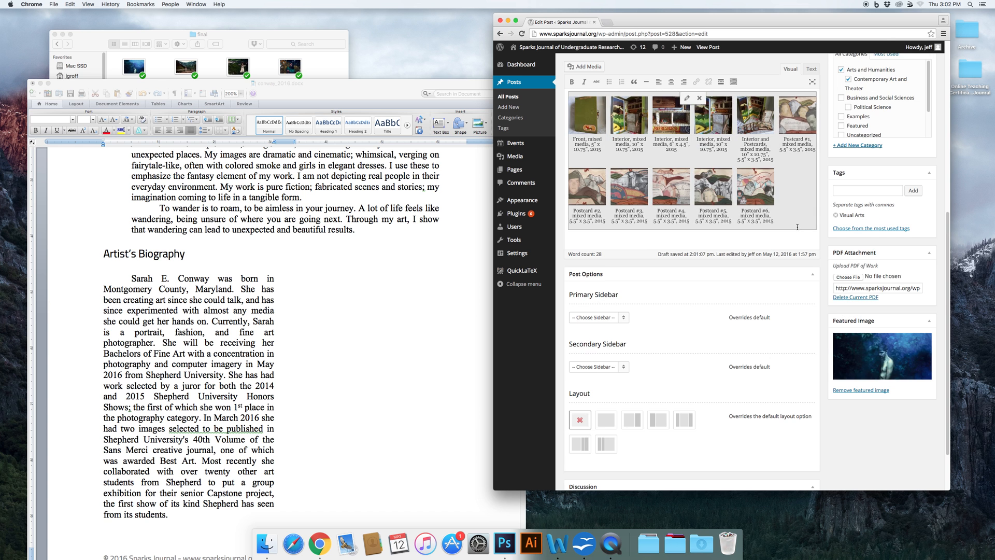
pyautogui.click(795, 246)
pyautogui.scroll(-3, 664, 340)
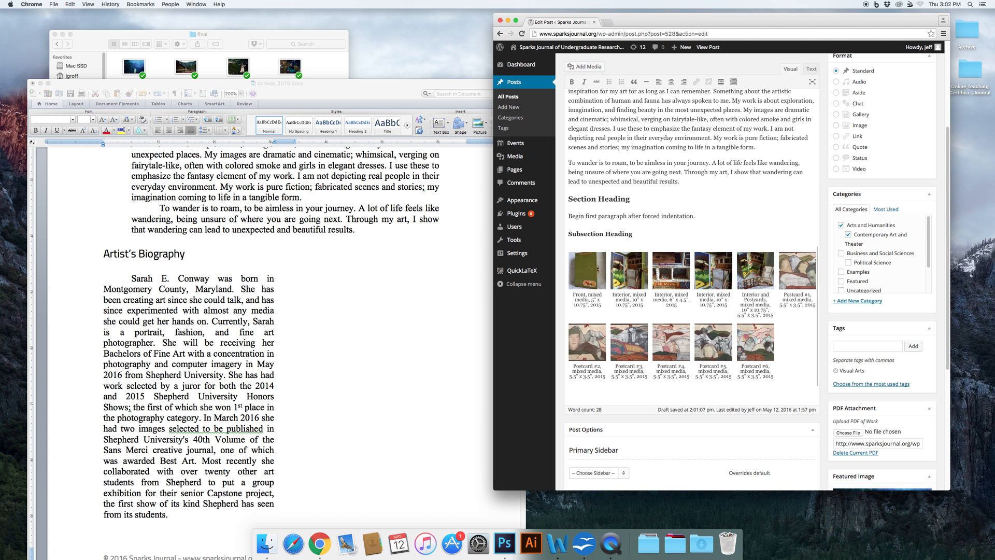
pyautogui.press('Return')
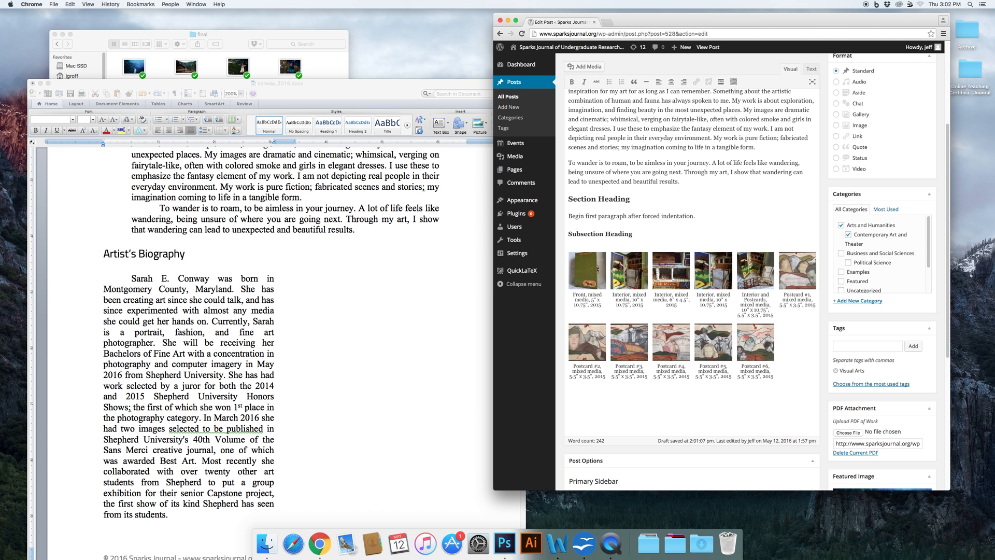
pyautogui.press('super+v')
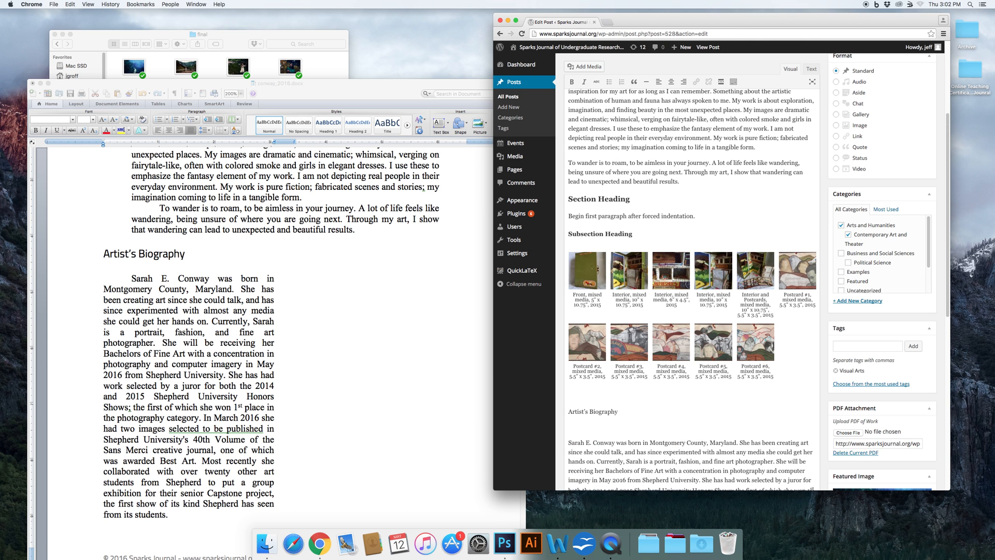
pyautogui.scroll(-4, 667, 299)
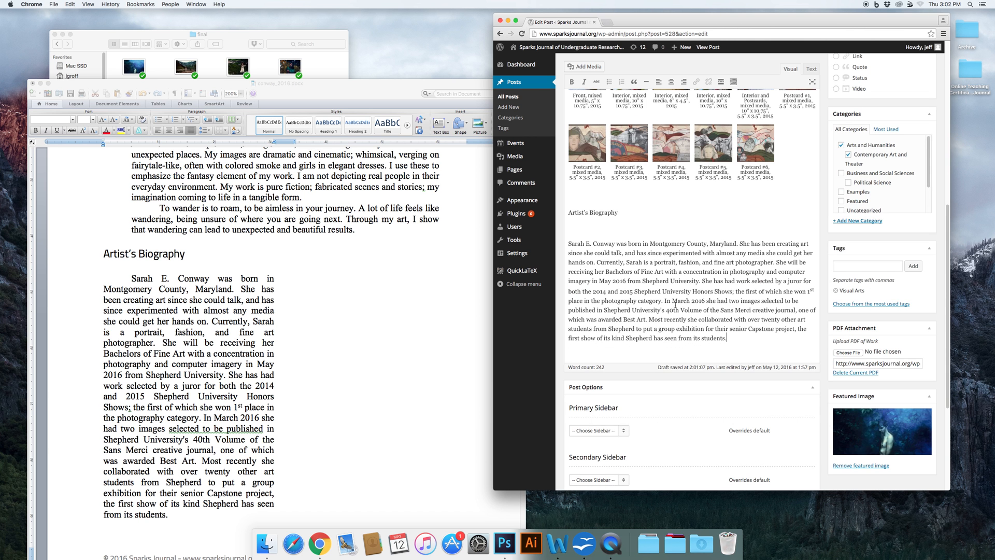
pyautogui.scroll(3, 667, 299)
pyautogui.scroll(-3, 668, 311)
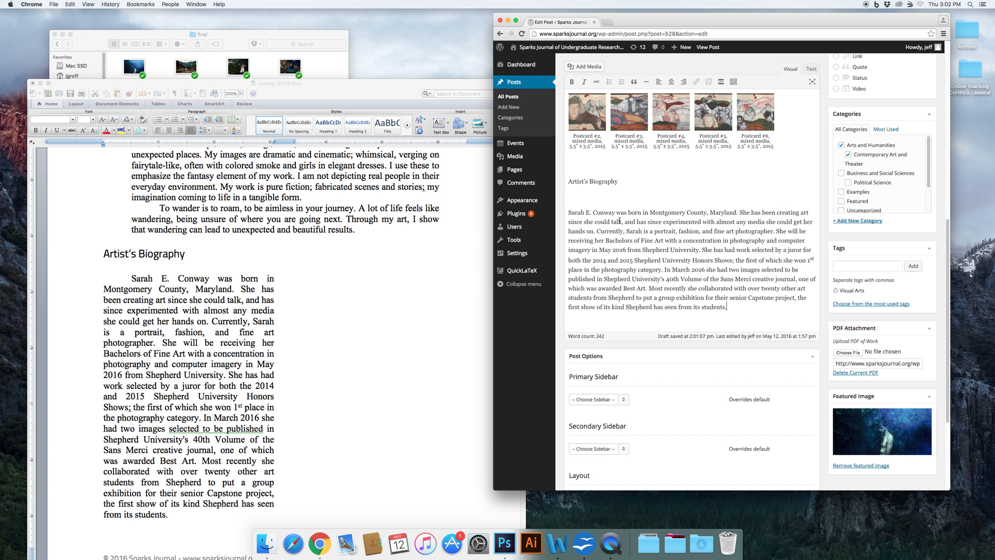
pyautogui.scroll(1, 625, 234)
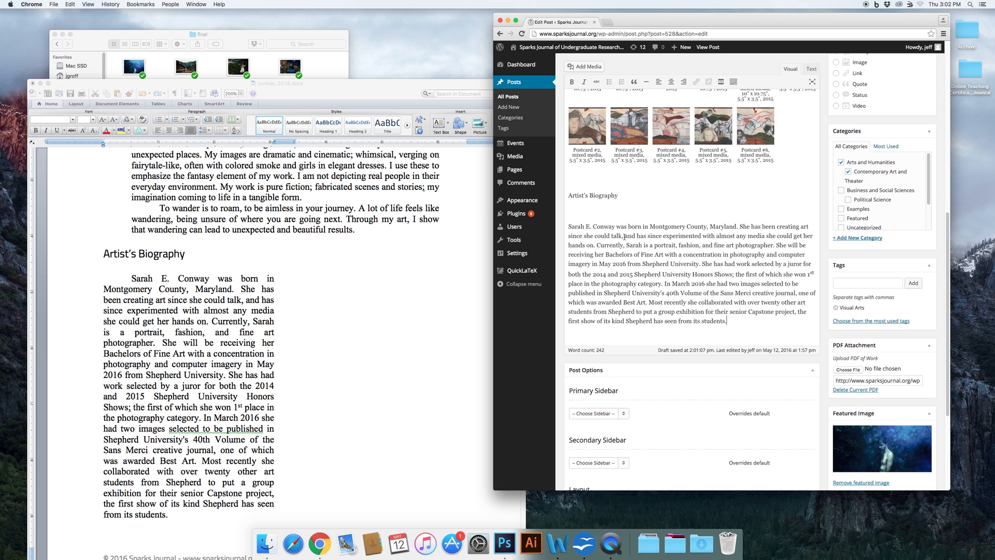
# Show the post's code and insert the opening tag <p class="abstract"> before the first abstract paragraph
pyautogui.scroll(3, 624, 237)
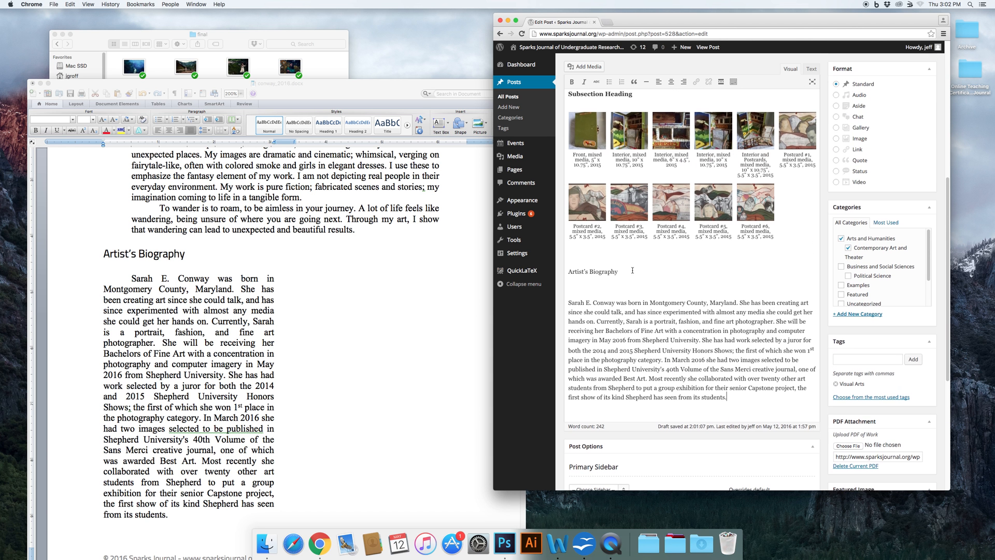
pyautogui.scroll(2, 632, 270)
pyautogui.scroll(9, 636, 270)
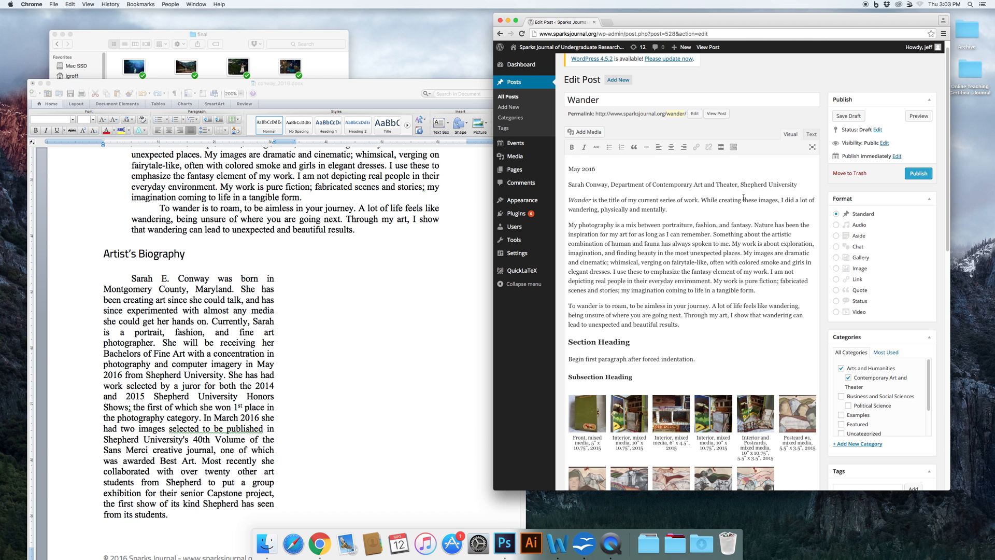
pyautogui.click(811, 134)
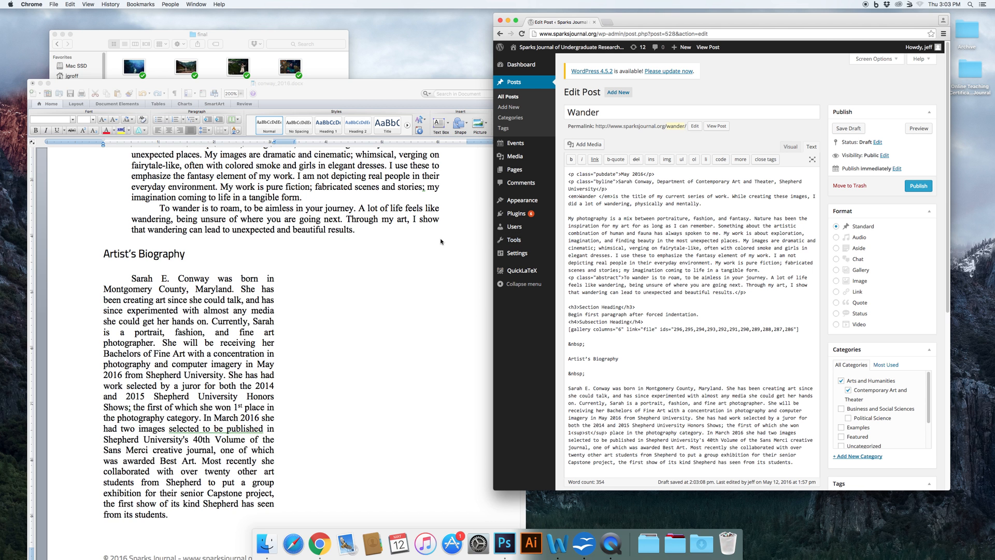
pyautogui.scroll(-1, 441, 241)
pyautogui.scroll(-1, 684, 236)
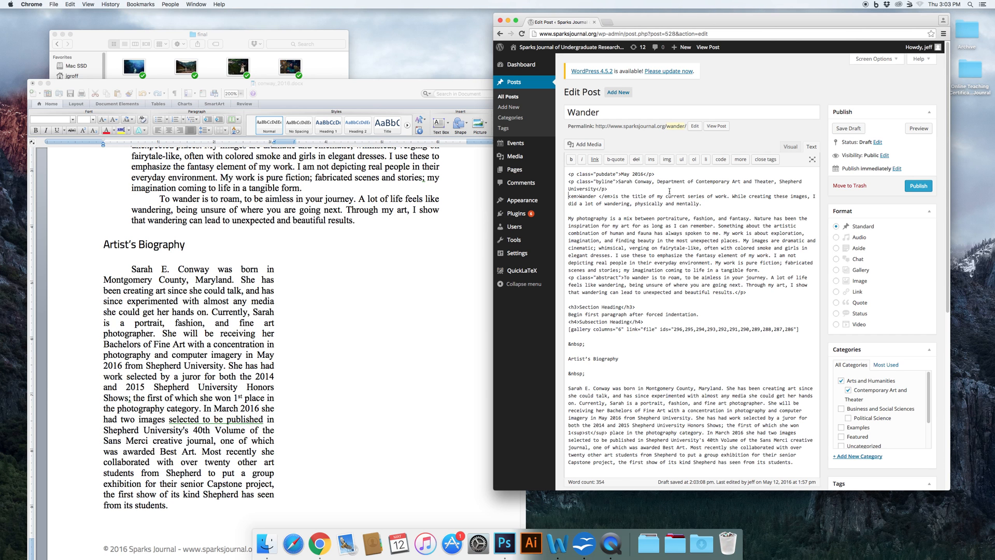
pyautogui.press('Return')
pyautogui.press('BackSpace')
pyautogui.write('<p class')
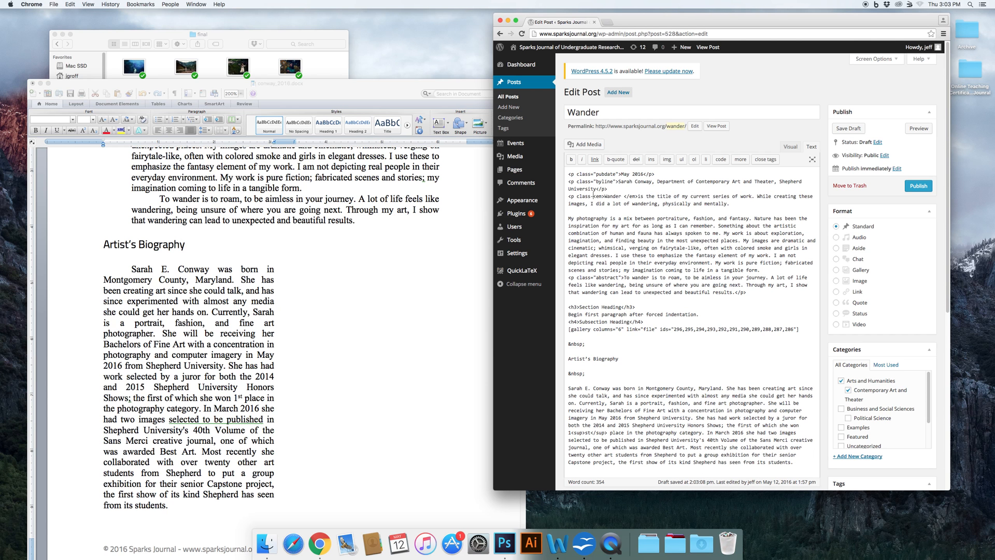
pyautogui.write('="abstract')
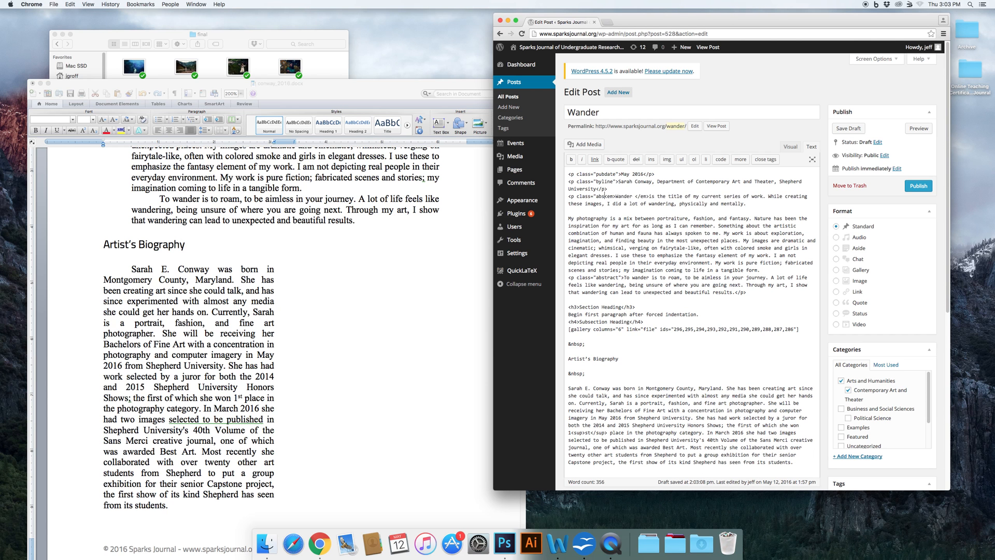
pyautogui.write('">')
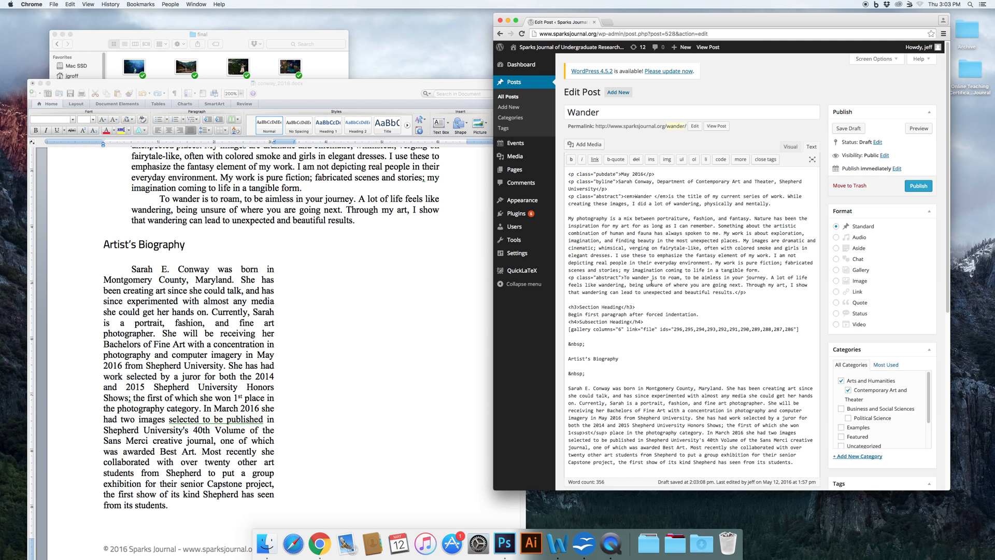
# Remove the <p class="abstract"> tag before the "To wander is to roam" paragraph so one abstract block spans all three paragraphs
pyautogui.moveTo(624, 278); pyautogui.dragTo(561, 280)
pyautogui.press('BackSpace')
pyautogui.click(700, 286)
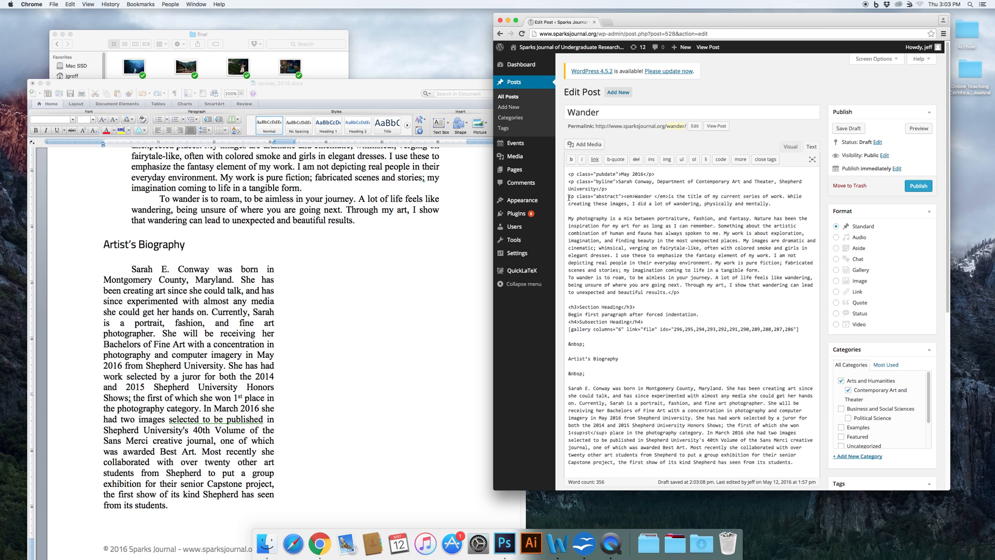
pyautogui.moveTo(624, 196); pyautogui.dragTo(669, 293)
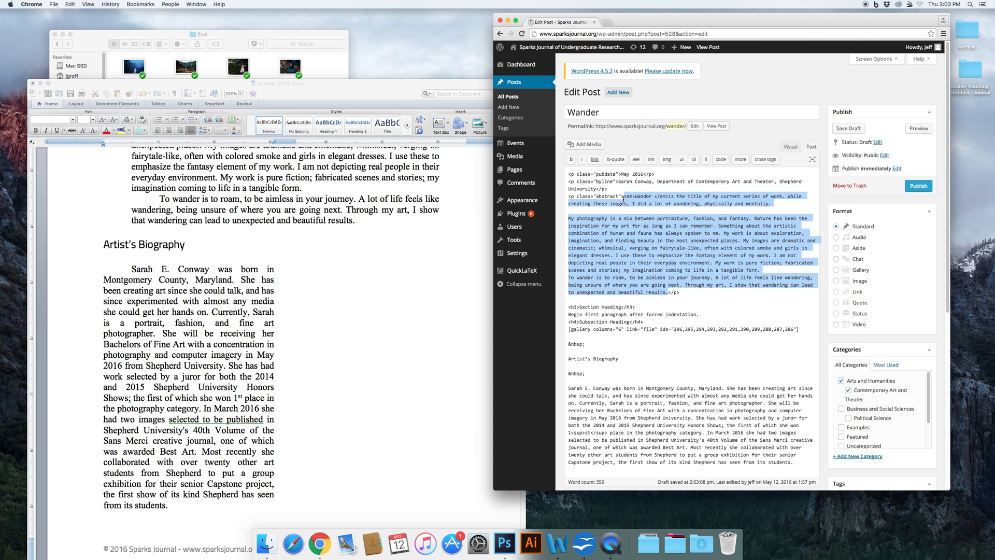
pyautogui.click(635, 218)
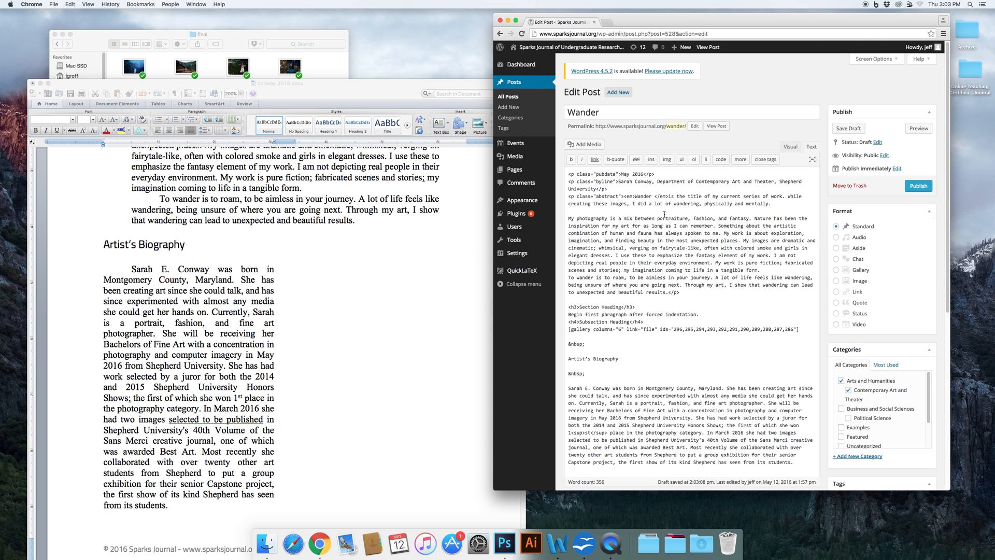
# Remove the blank line above "My photography is a mix" and indent that paragraph with five &nbsp; codes copied from below the gallery code
pyautogui.moveTo(590, 346); pyautogui.dragTo(565, 345)
pyautogui.click(587, 344)
pyautogui.moveTo(587, 344); pyautogui.dragTo(567, 344)
pyautogui.press('super+c')
pyautogui.scroll(5, 365, 244)
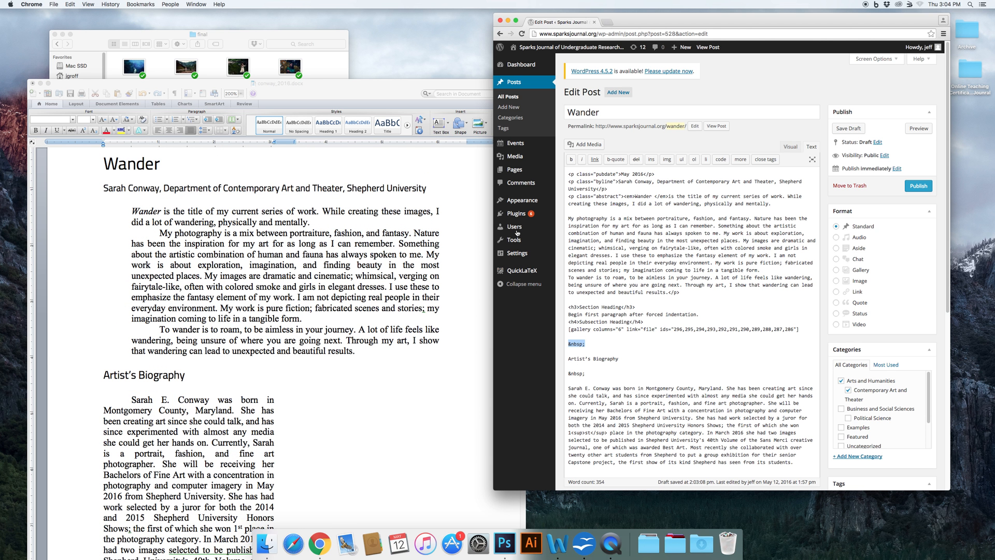
pyautogui.click(572, 219)
pyautogui.press('BackSpace')
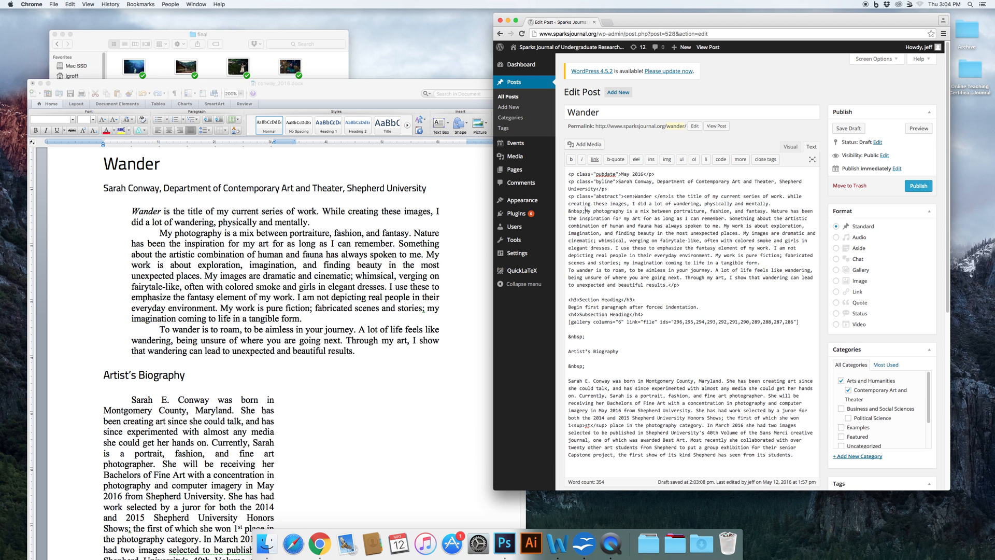
pyautogui.press('super+v')
pyautogui.press('super+v')
pyautogui.press('super+v')
pyautogui.press('super+v')
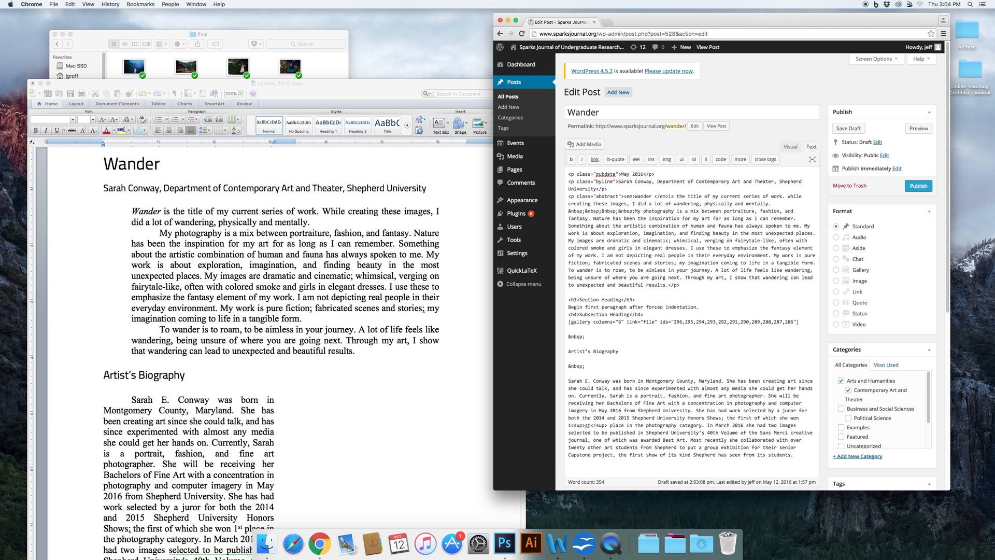
pyautogui.press('super+v')
# Copy the five &nbsp; codes and paste them before the "To wander is to roam" paragraph to indent it
pyautogui.moveTo(652, 211); pyautogui.dragTo(563, 210)
pyautogui.press('super+c')
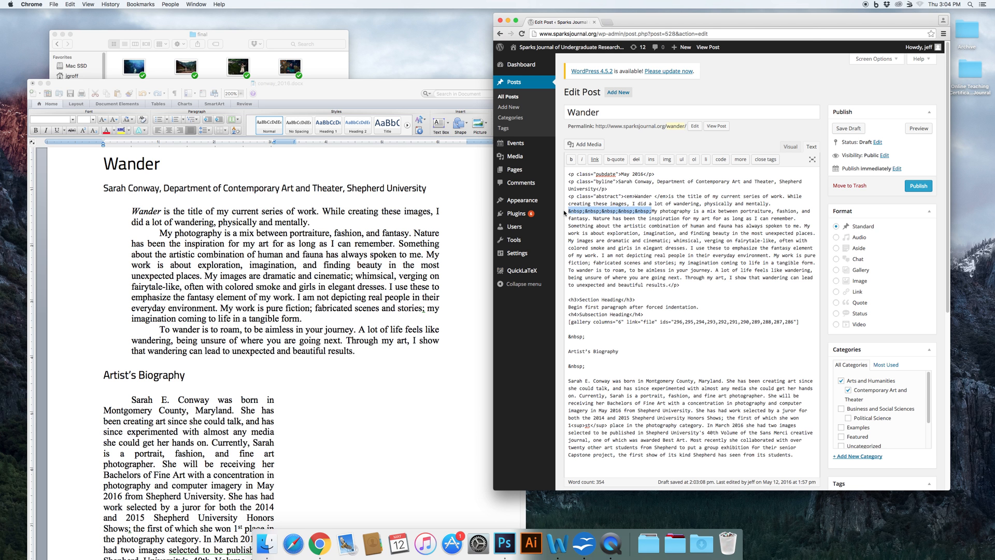
pyautogui.click(618, 292)
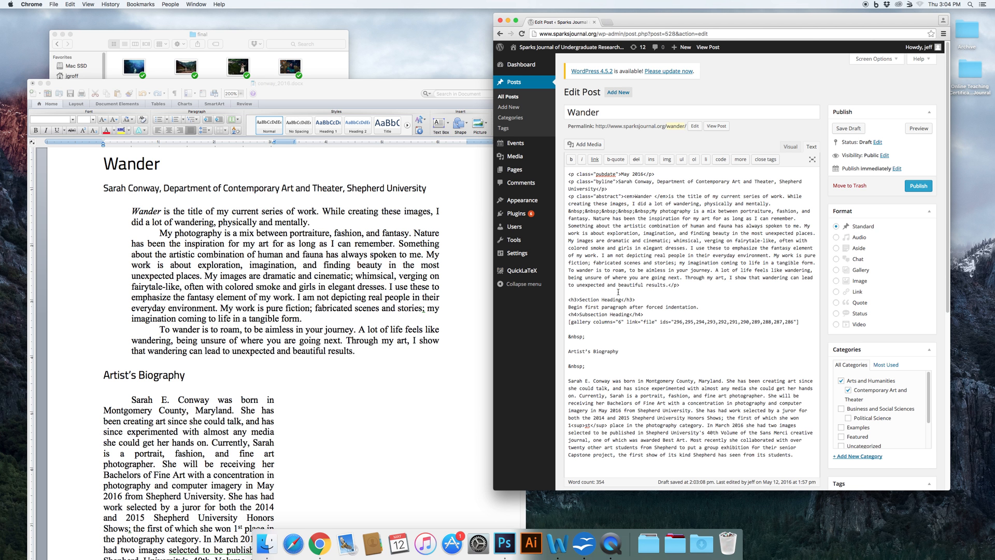
pyautogui.click(570, 270)
pyautogui.press('super+v')
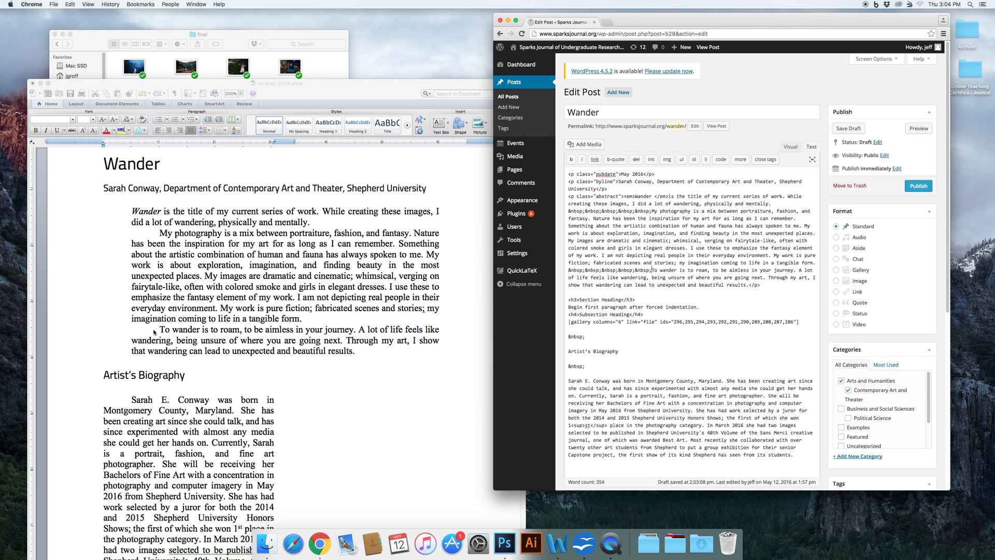
# Save the draft, preview the Wander post in a new browser tab, and return to the post editor
pyautogui.click(648, 297)
pyautogui.click(855, 131)
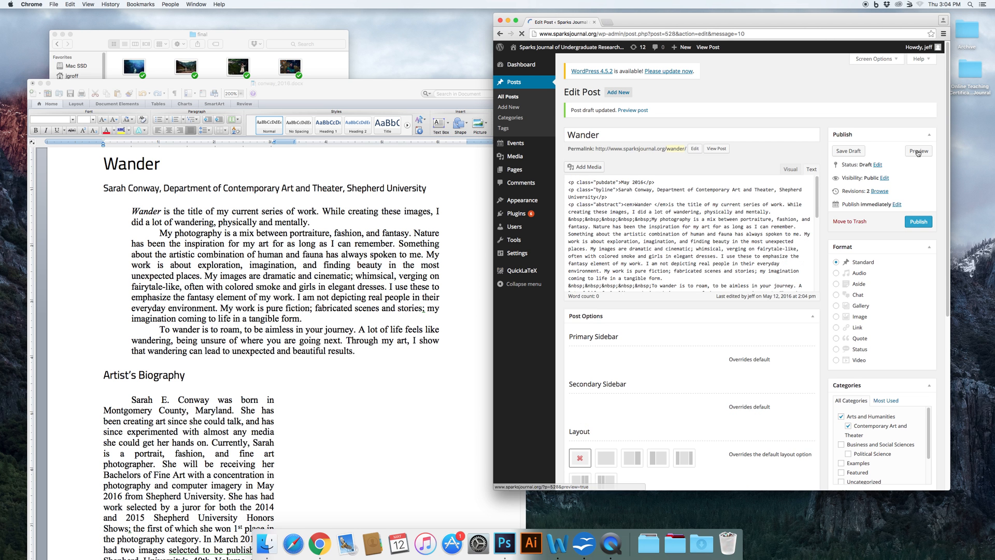
pyautogui.click(918, 151)
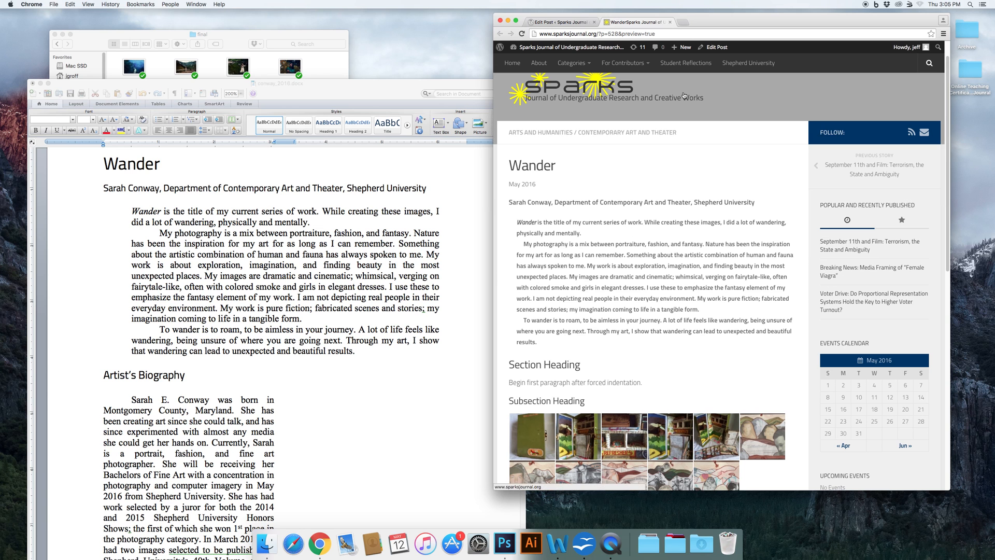
pyautogui.click(574, 22)
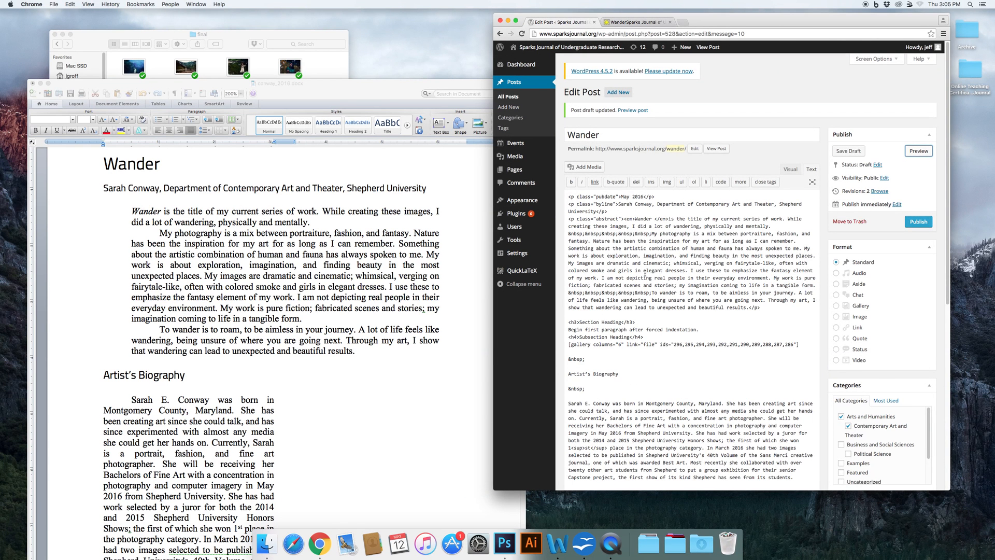
# Replace the <h3> "Section Heading" text with "Artist's Biography" and add blank lines beneath that heading
pyautogui.scroll(-1, 646, 273)
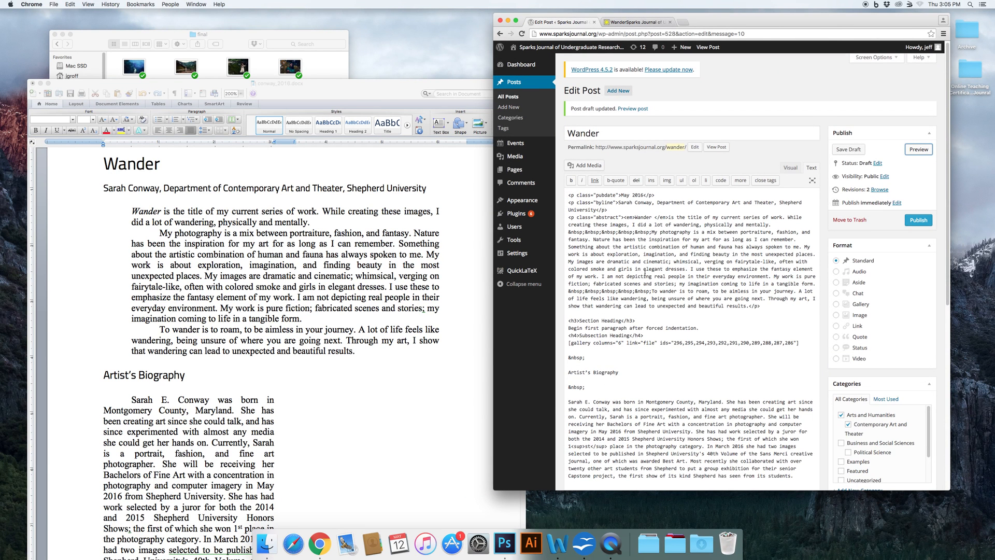
pyautogui.click(636, 319)
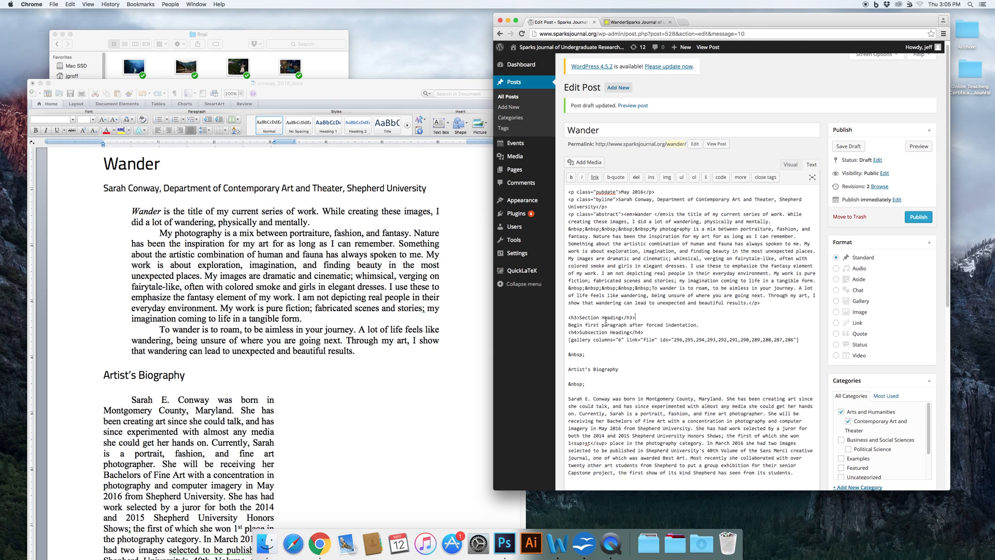
pyautogui.press('Return')
pyautogui.press('Return')
pyautogui.press('Return')
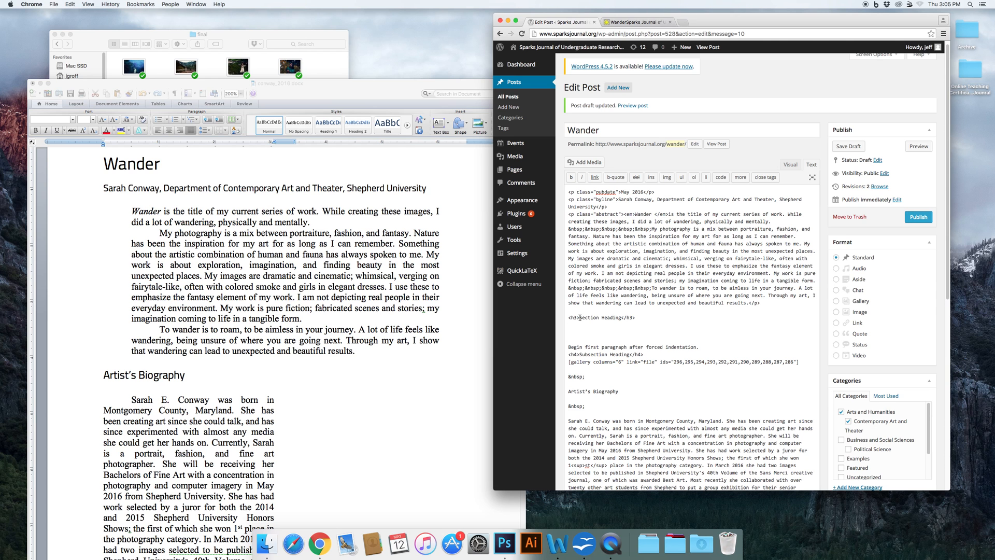
pyautogui.moveTo(580, 317); pyautogui.dragTo(621, 318)
pyautogui.write("Artist's Biography")
# Move the artist's biography paragraph from the end of the post to just beneath the "Artist's Biography" heading
pyautogui.scroll(-6, 322, 400)
pyautogui.scroll(-2, 628, 389)
pyautogui.moveTo(569, 383); pyautogui.dragTo(796, 459)
pyautogui.rightClick(738, 431)
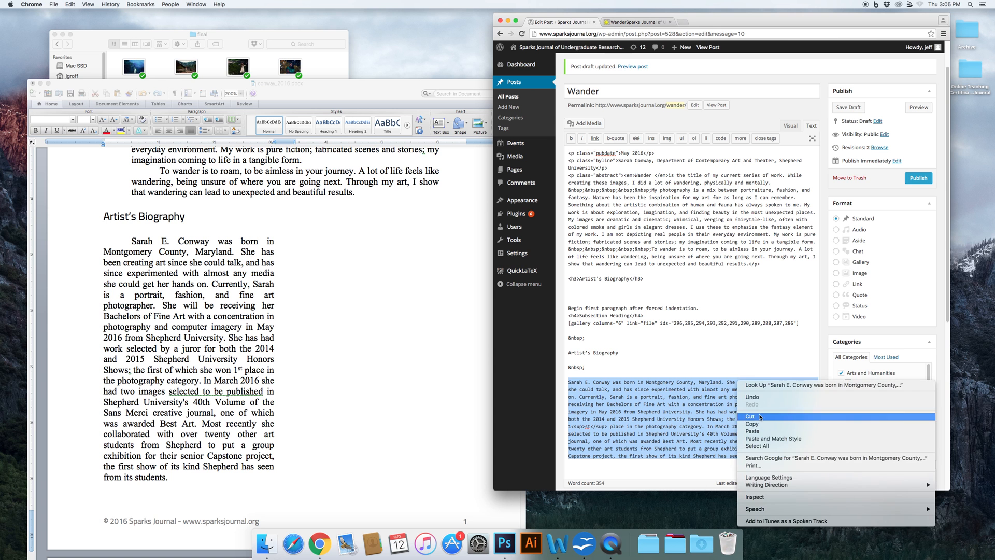
pyautogui.click(751, 417)
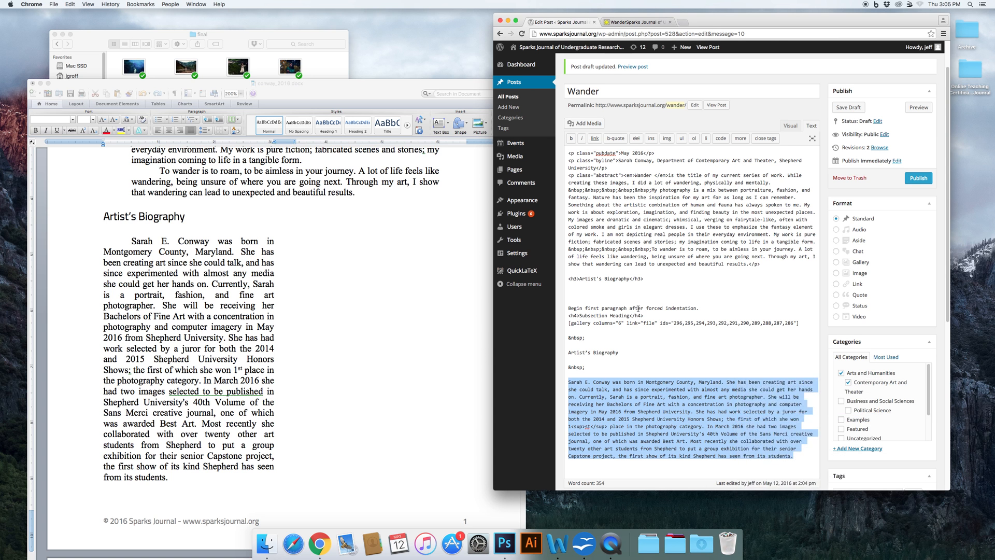
pyautogui.click(582, 293)
pyautogui.rightClick(576, 291)
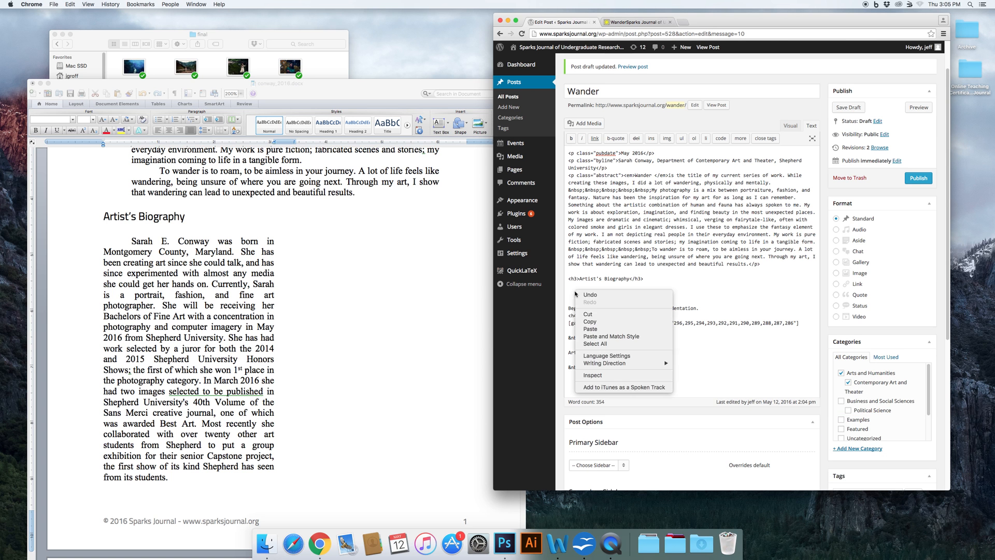
pyautogui.click(591, 329)
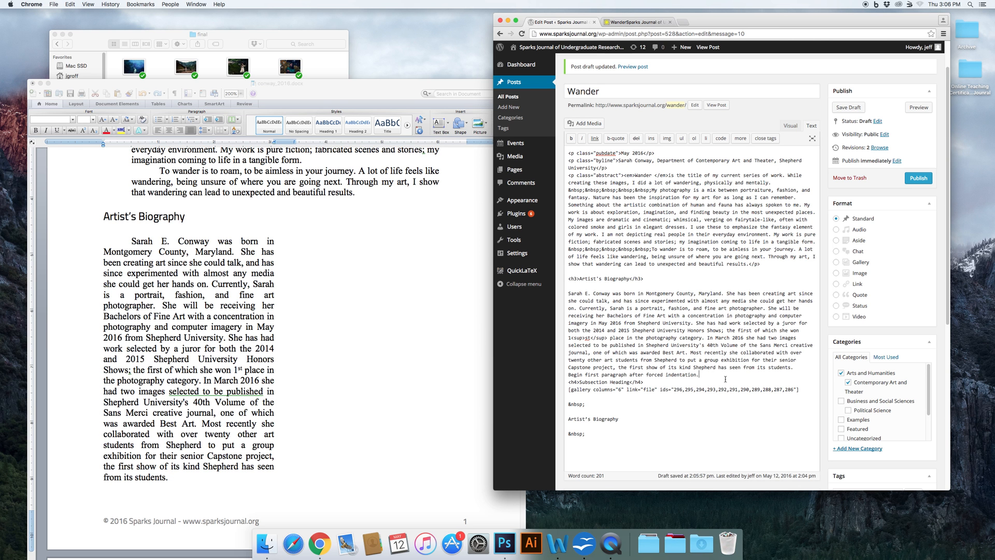
# Delete the <h4>Subsection Heading</h4> line, keeping a blank line between the "Begin first paragraph" text and the gallery code
pyautogui.press('Return')
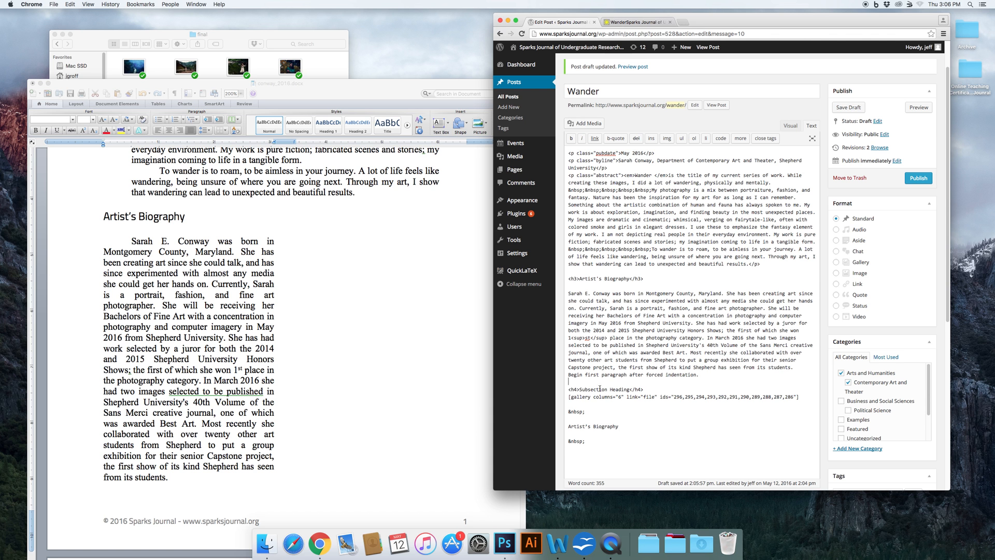
pyautogui.click(654, 390)
pyautogui.press('Return')
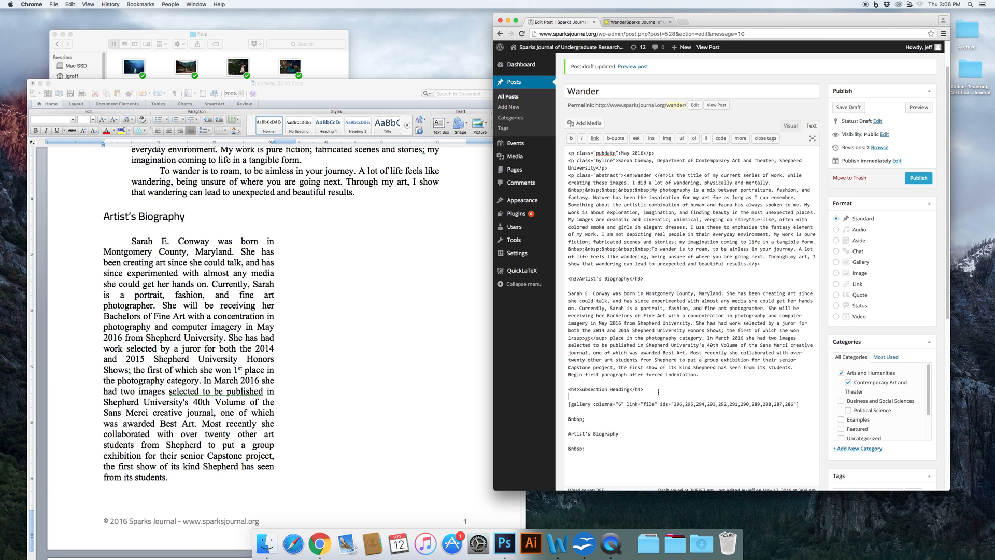
pyautogui.moveTo(658, 392); pyautogui.dragTo(562, 388)
pyautogui.press('BackSpace')
pyautogui.press('BackSpace')
pyautogui.press('BackSpace')
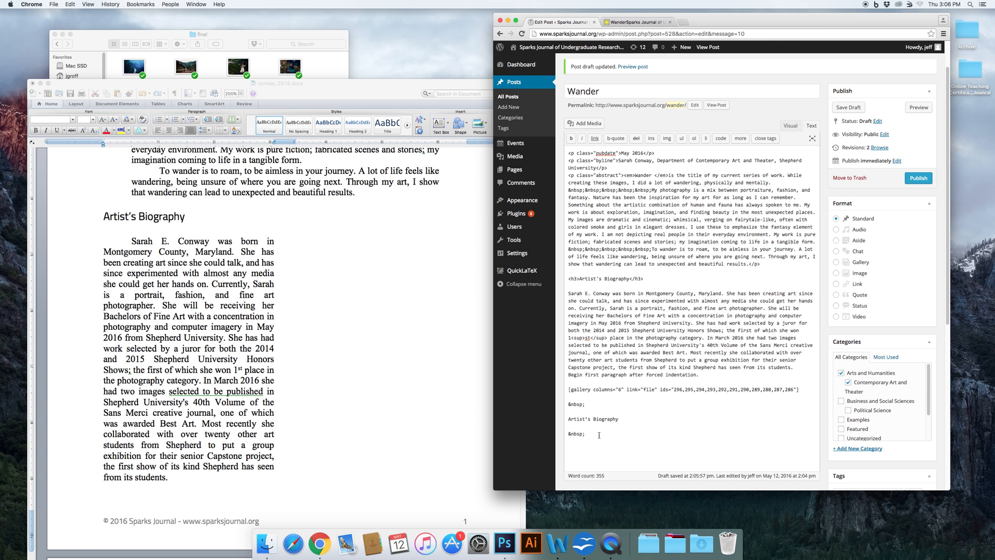
# Delete the leftover "Artist's Biography" text and &nbsp; codes below the gallery code and save the draft
pyautogui.moveTo(601, 435); pyautogui.dragTo(564, 402)
pyautogui.press('BackSpace')
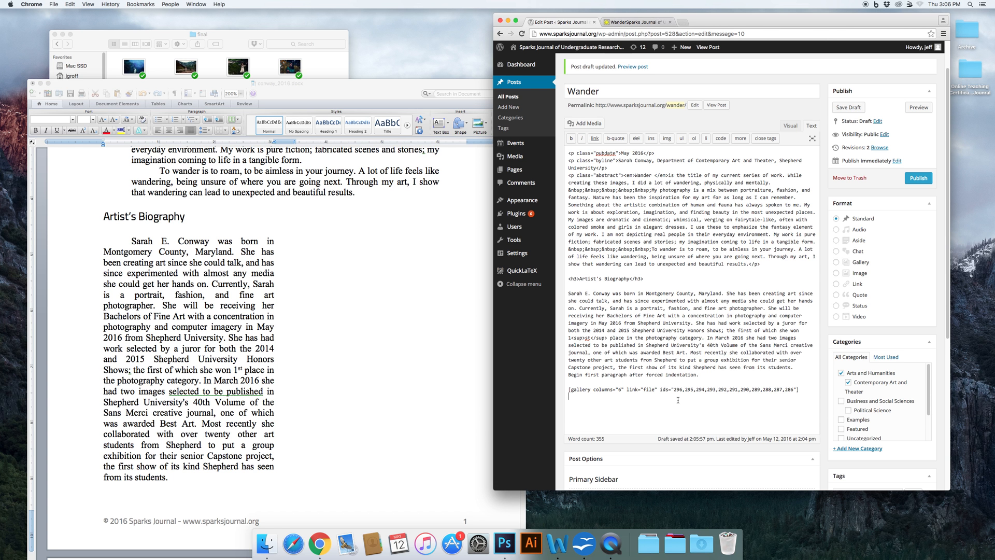
pyautogui.click(861, 107)
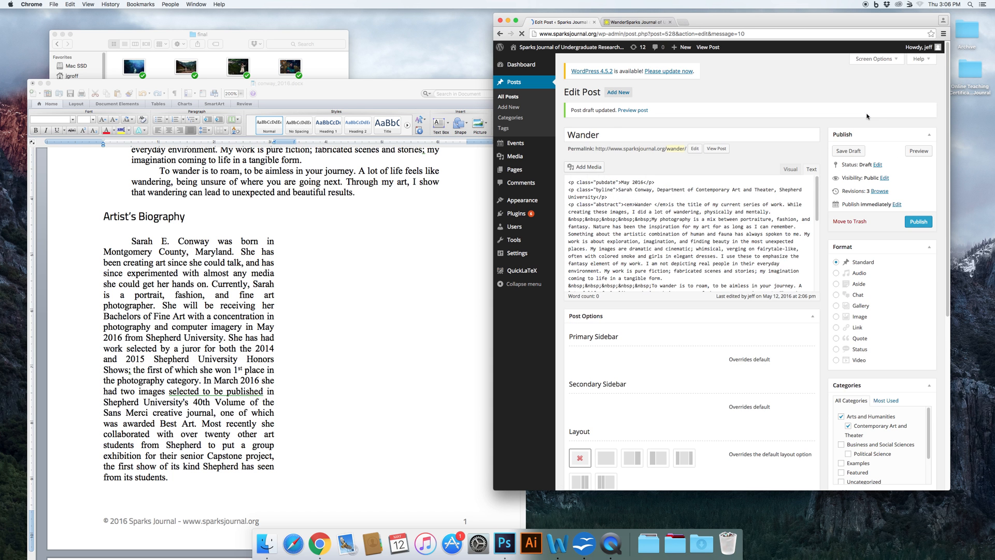
# Open the file upload view for inserting media and rearrange the Word and Finder windows so the image files are reachable
pyautogui.click(585, 166)
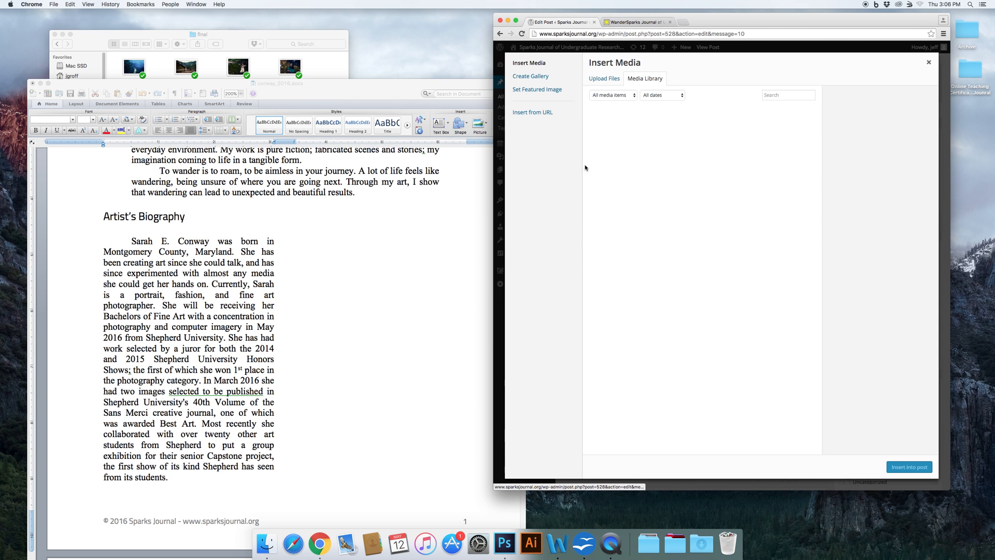
pyautogui.moveTo(374, 84); pyautogui.dragTo(358, 229)
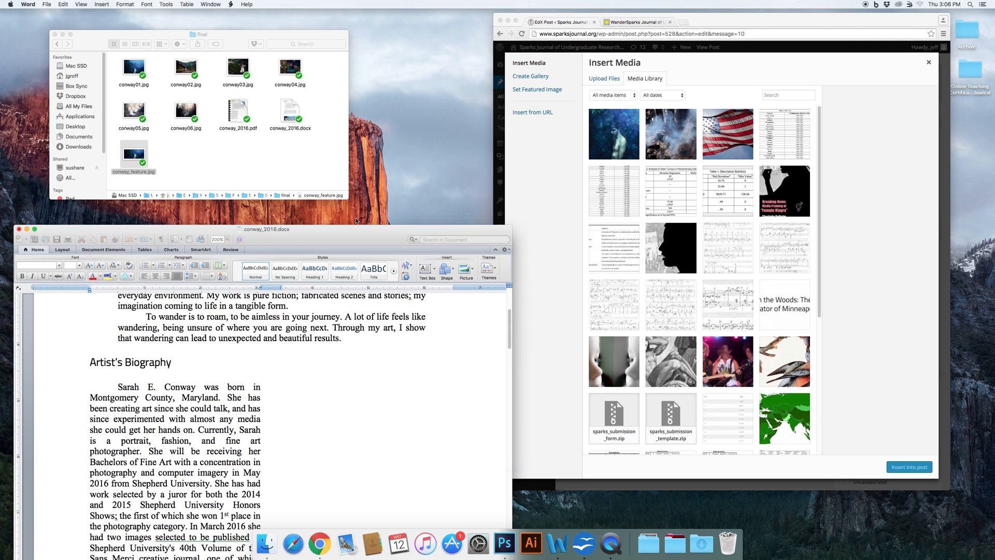
pyautogui.moveTo(267, 44); pyautogui.dragTo(295, 46)
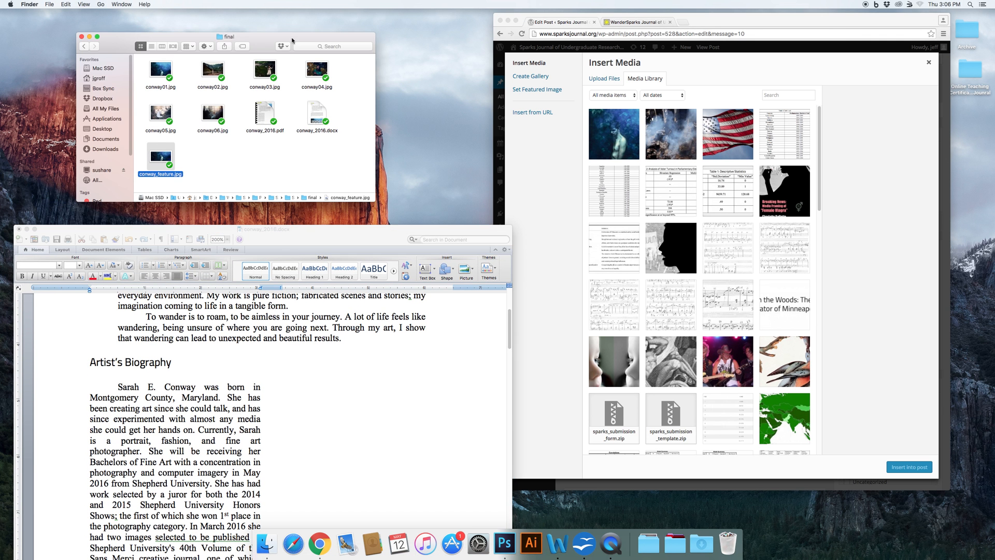
pyautogui.click(609, 81)
pyautogui.click(609, 82)
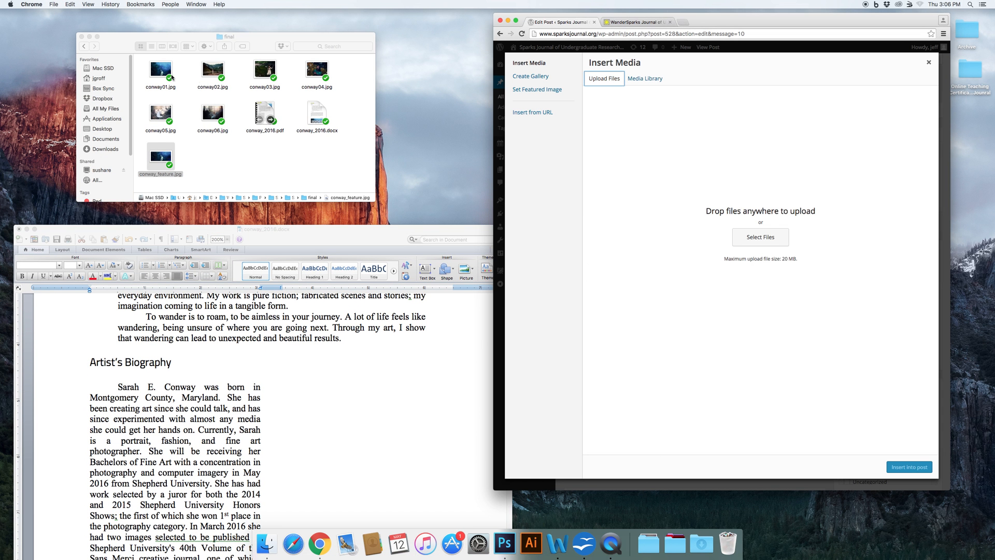
pyautogui.moveTo(241, 41); pyautogui.dragTo(258, 68)
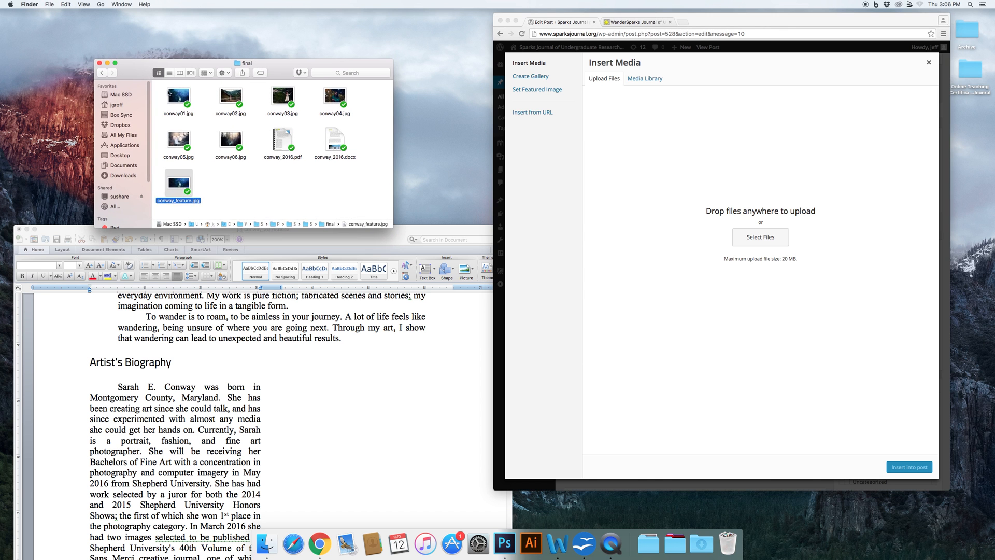
# Upload the six images conway01.jpg through conway06.jpg from the "final" folder to the media library
pyautogui.click(182, 97)
pyautogui.keyDown('super'); pyautogui.click(237, 137); pyautogui.keyUp('super')
pyautogui.keyDown('super'); pyautogui.click(230, 94); pyautogui.keyUp('super')
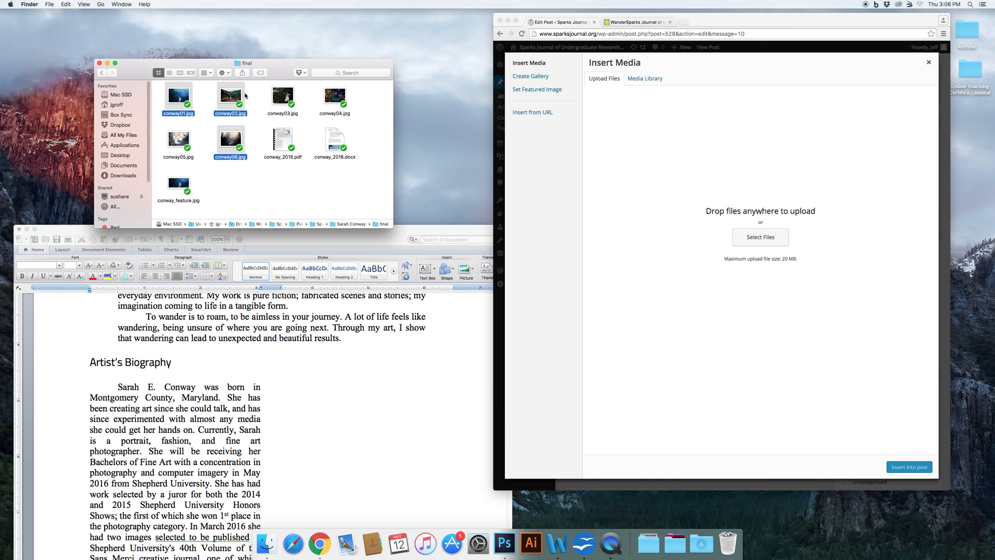
pyautogui.keyDown('super'); pyautogui.click(303, 94); pyautogui.keyUp('super')
pyautogui.keyDown('super'); pyautogui.click(340, 93); pyautogui.keyUp('super')
pyautogui.keyDown('super'); pyautogui.click(182, 151); pyautogui.keyUp('super')
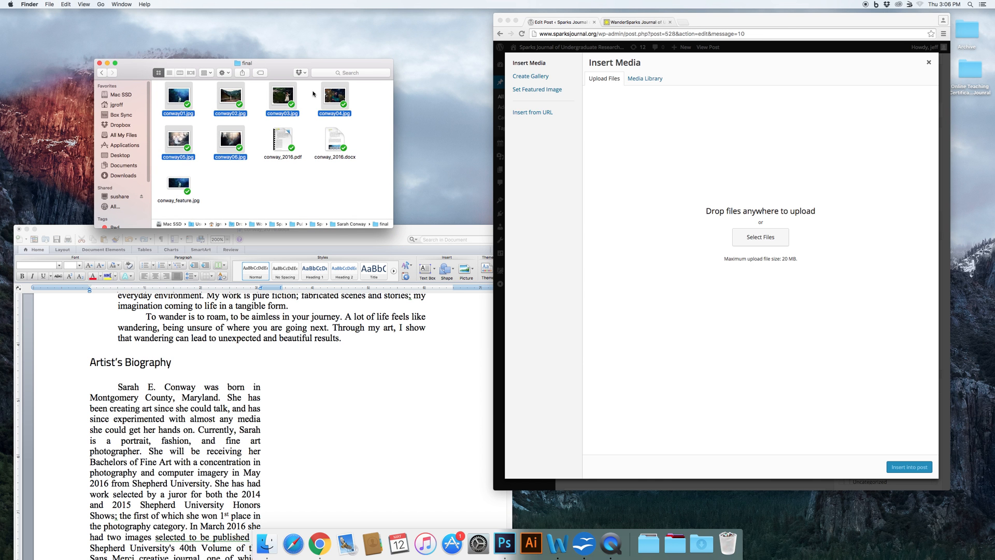
pyautogui.moveTo(332, 93); pyautogui.dragTo(787, 159)
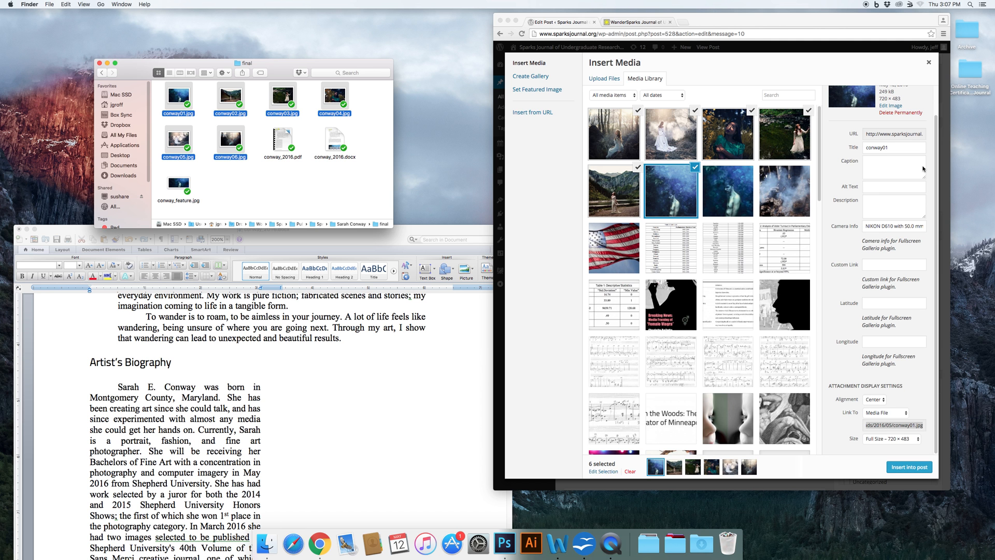
# Caption the conway01 image with the artist's surname followed by 01
pyautogui.click(668, 192)
pyautogui.click(628, 192)
pyautogui.click(664, 192)
pyautogui.click(886, 198)
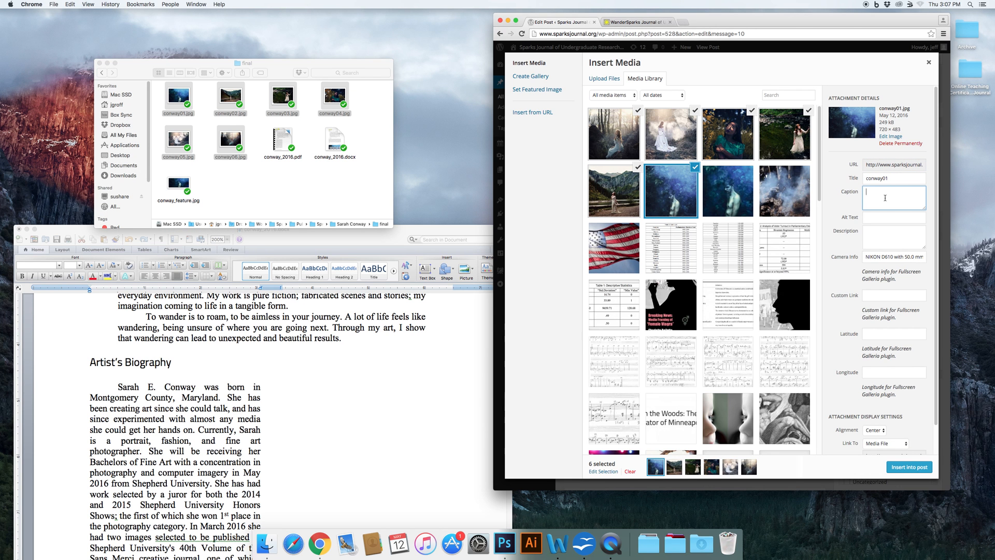
pyautogui.write('Conway 01')
pyautogui.click(868, 191)
# Caption the conway02 and conway03 images with the artist's surname followed by each image's number
pyautogui.click(626, 193)
pyautogui.click(878, 193)
pyautogui.write('Conway')
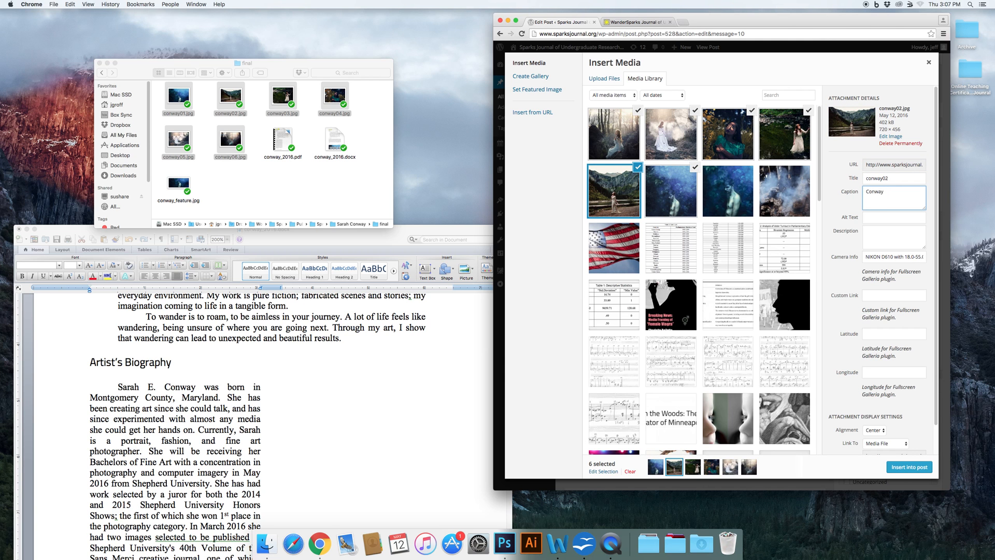
pyautogui.write(' 02')
pyautogui.click(795, 147)
pyautogui.click(870, 198)
pyautogui.write('C')
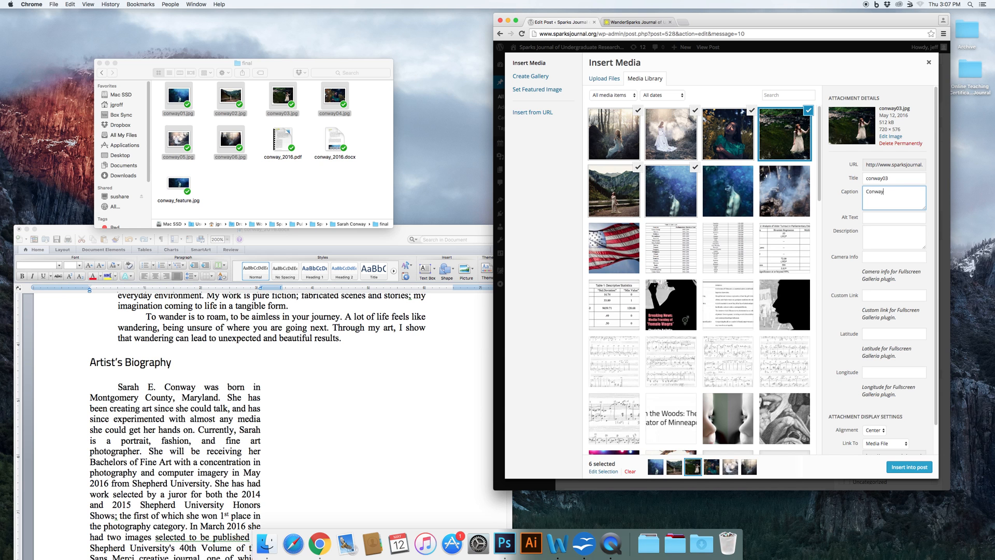
# Caption the conway04 and conway05 images with the artist's surname followed by 04 and 05 respectively
pyautogui.click(747, 149)
pyautogui.click(878, 194)
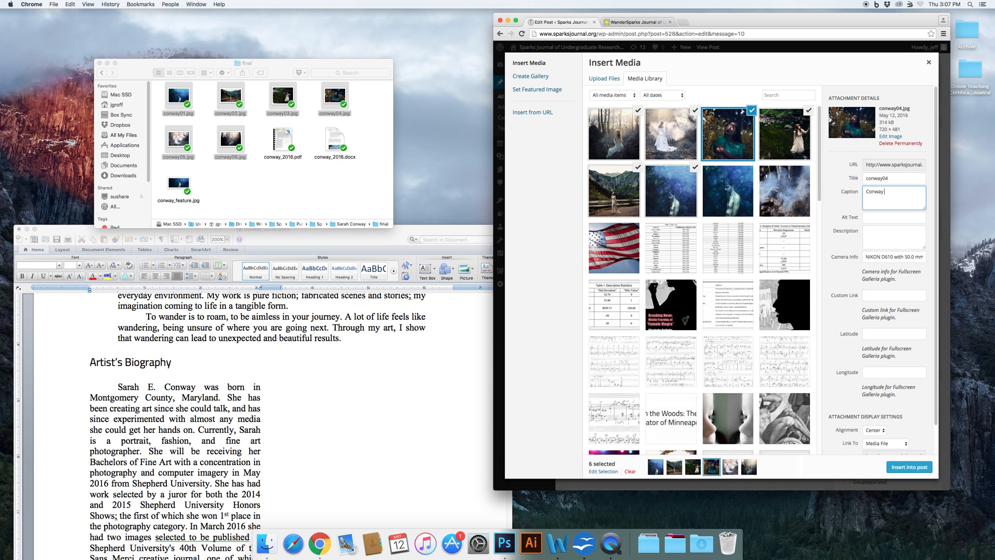
pyautogui.write('Conway 04')
pyautogui.click(671, 138)
pyautogui.click(879, 194)
pyautogui.write('Conway')
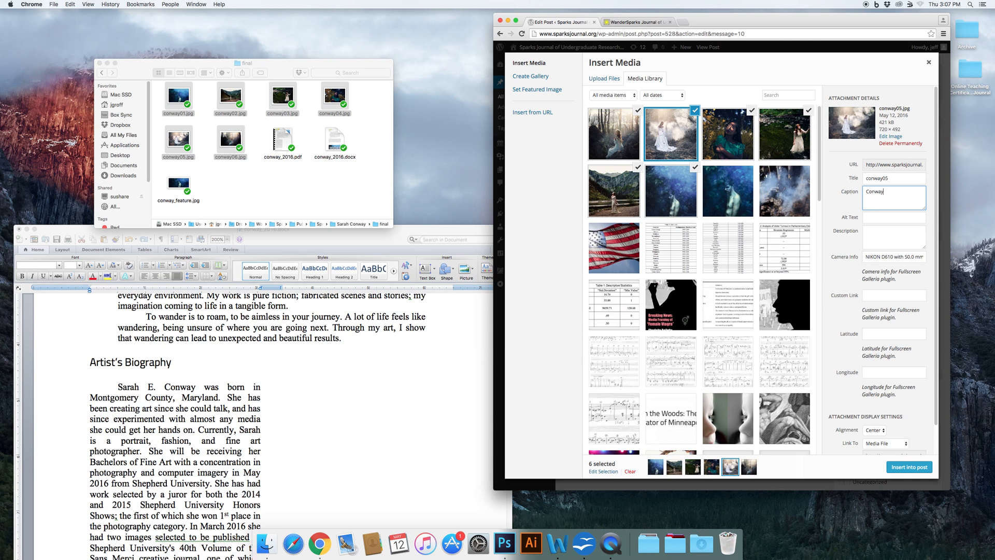
pyautogui.write(' 05')
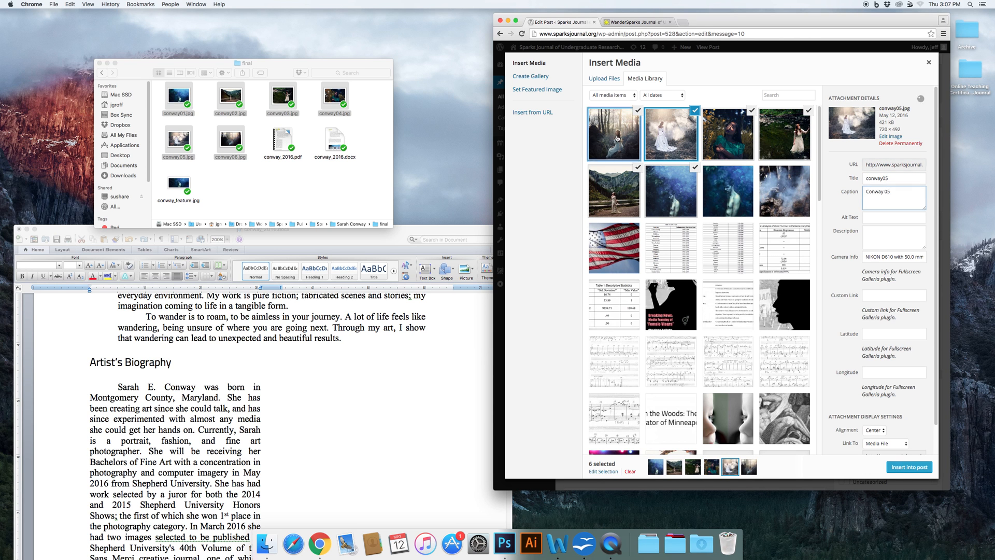
# Caption the conway06 image with the artist's surname followed by 06
pyautogui.click(614, 137)
pyautogui.click(879, 194)
pyautogui.write('Conway')
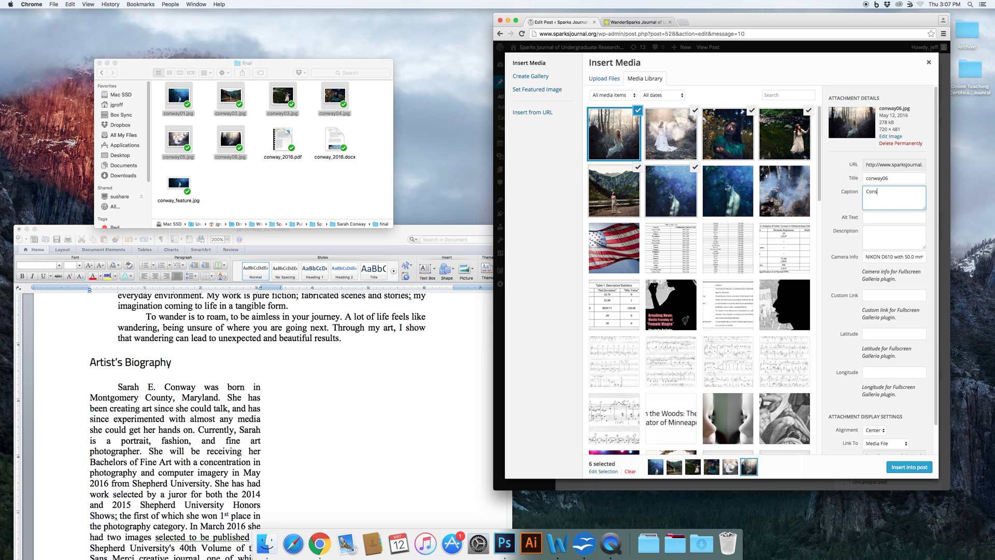
pyautogui.write(' 06')
# Check the captions of the uploaded conway images one after another and close the media window
pyautogui.click(616, 198)
pyautogui.click(674, 197)
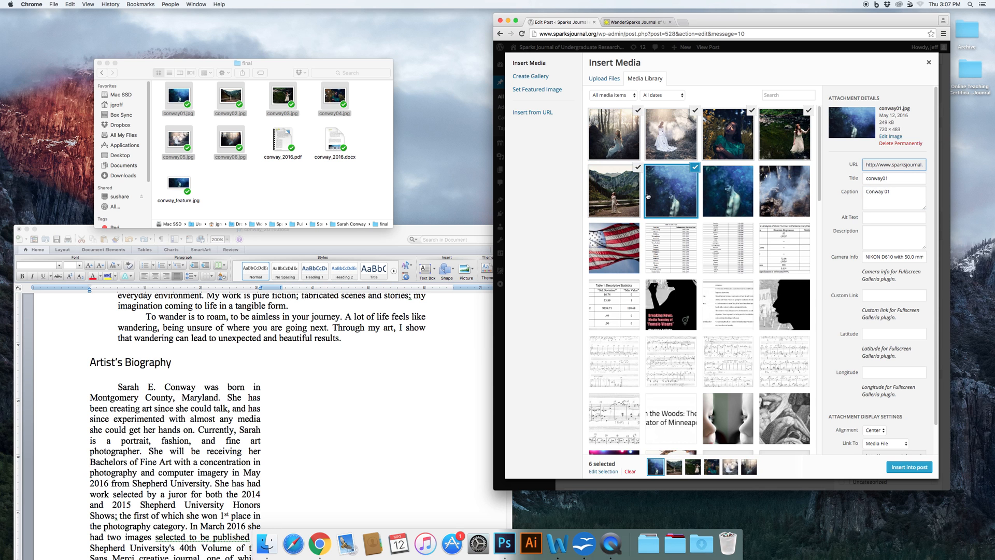
pyautogui.click(617, 195)
pyautogui.click(788, 157)
pyautogui.press('Left')
pyautogui.press('Left')
pyautogui.press('Left')
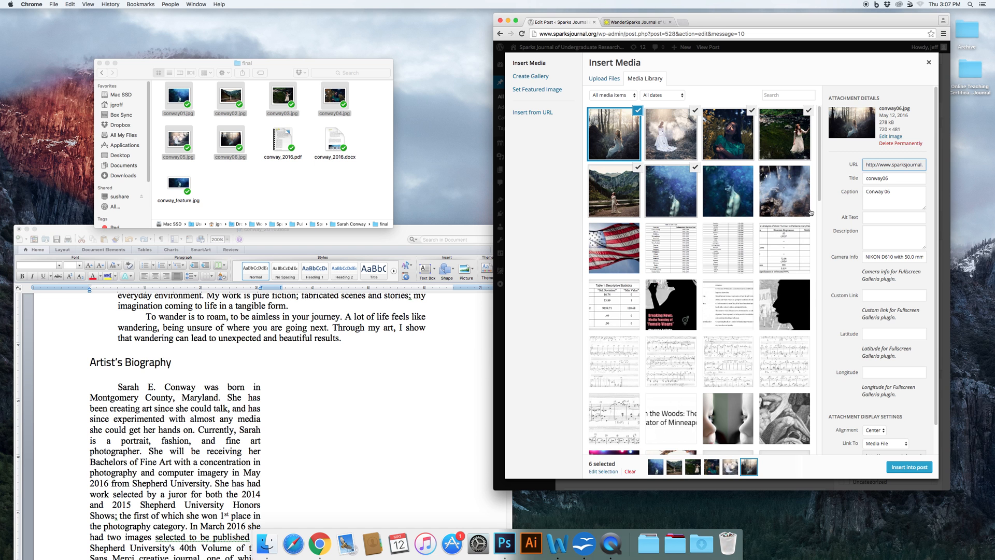
pyautogui.click(929, 63)
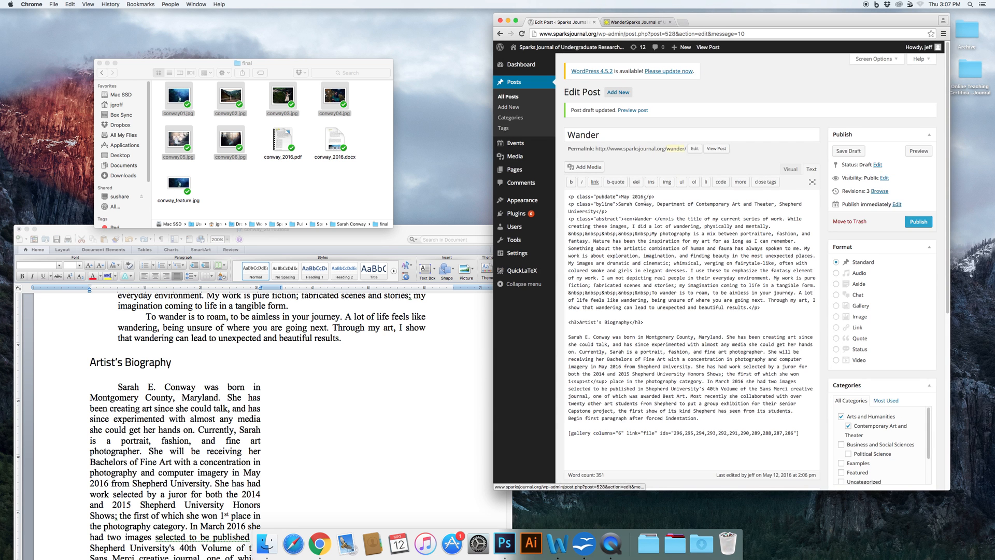
# Select the existing image IDs in the post's gallery shortcode for replacement and open the media library
pyautogui.moveTo(728, 29); pyautogui.dragTo(697, 24)
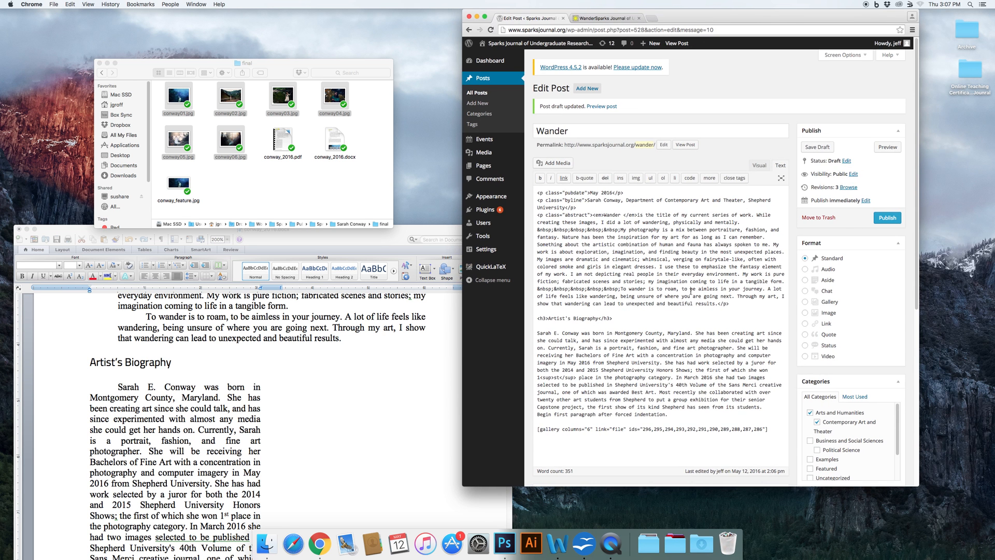
pyautogui.scroll(-2, 623, 376)
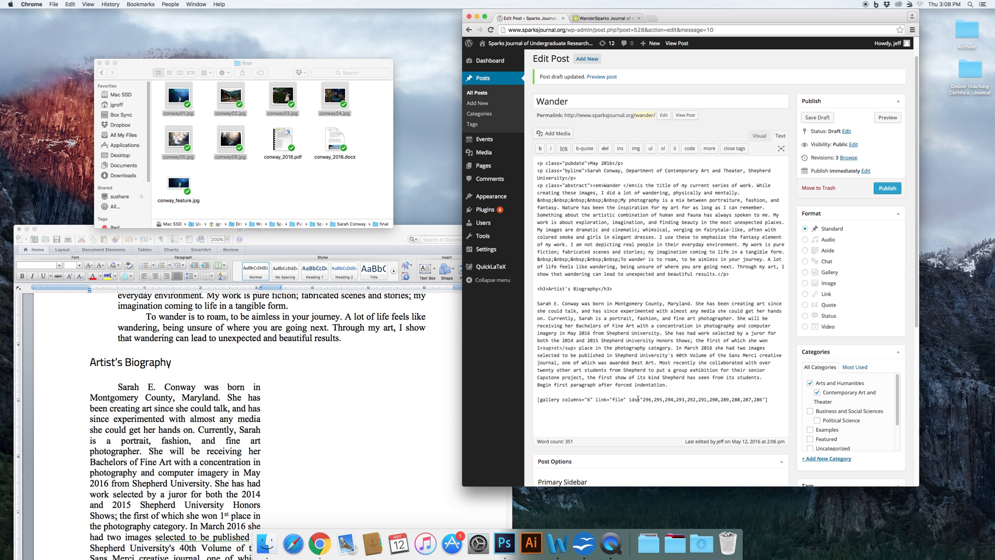
pyautogui.moveTo(643, 399); pyautogui.dragTo(761, 401)
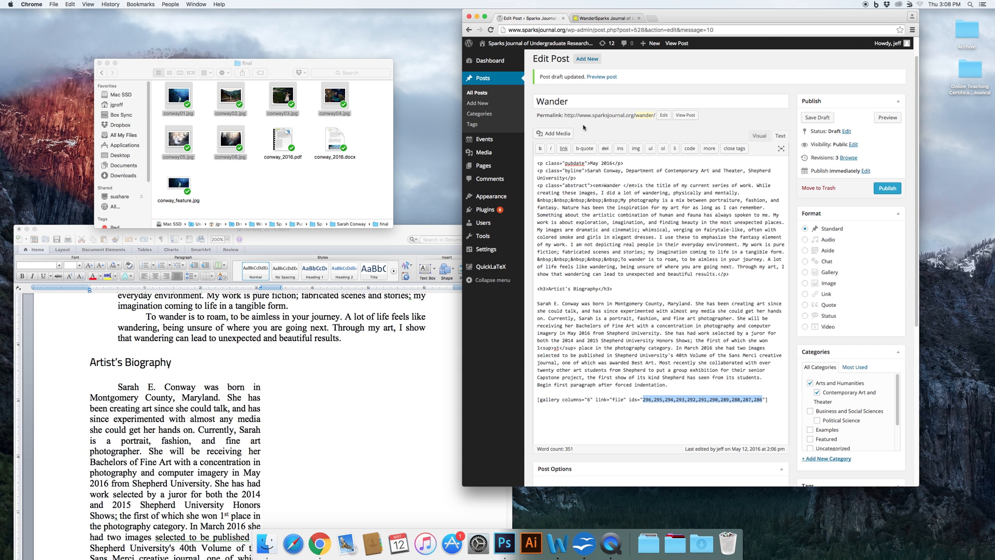
pyautogui.click(554, 134)
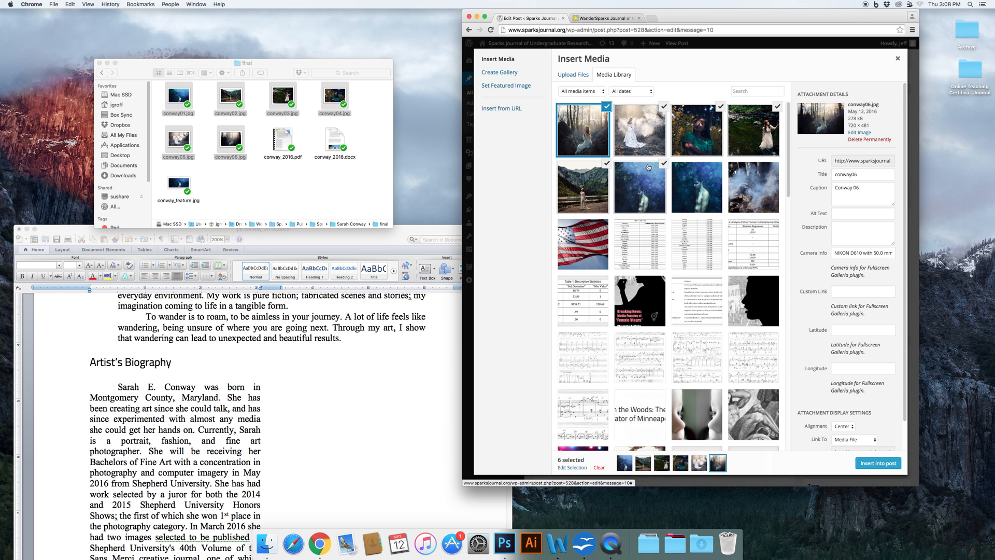
# Compare the attachment details of conway_feature and conway01, and inspect the feature image's URL
pyautogui.click(697, 188)
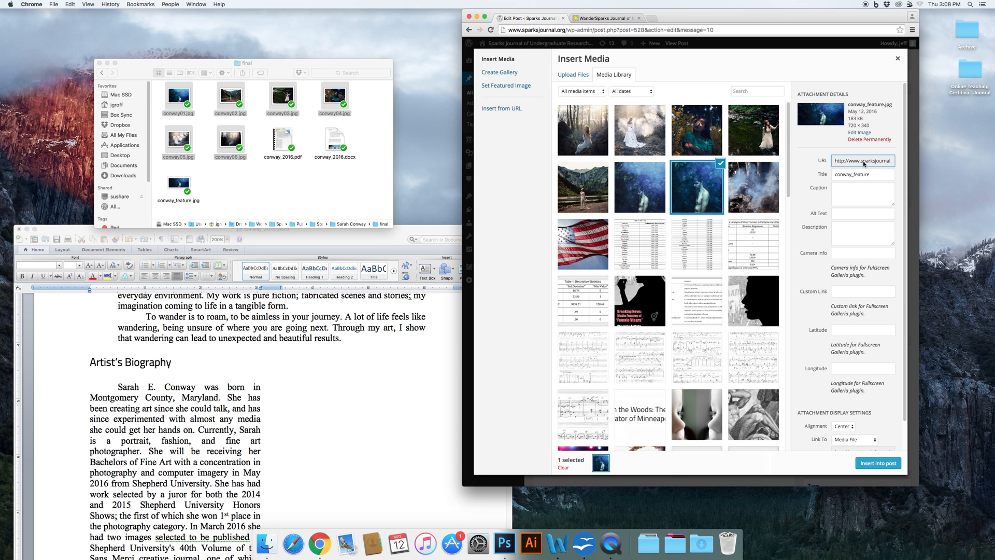
pyautogui.click(650, 177)
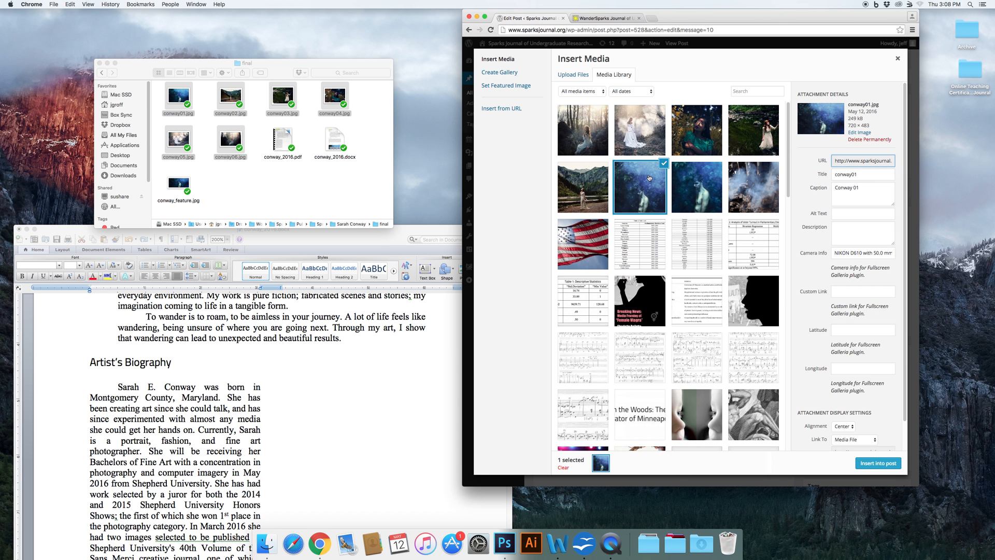
pyautogui.click(693, 183)
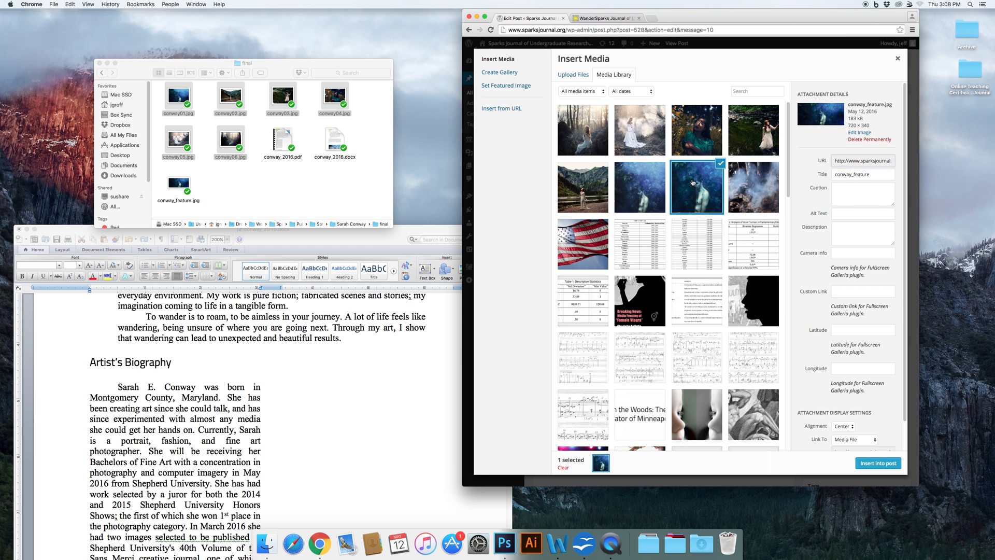
pyautogui.click(870, 163)
pyautogui.moveTo(868, 166); pyautogui.dragTo(917, 159)
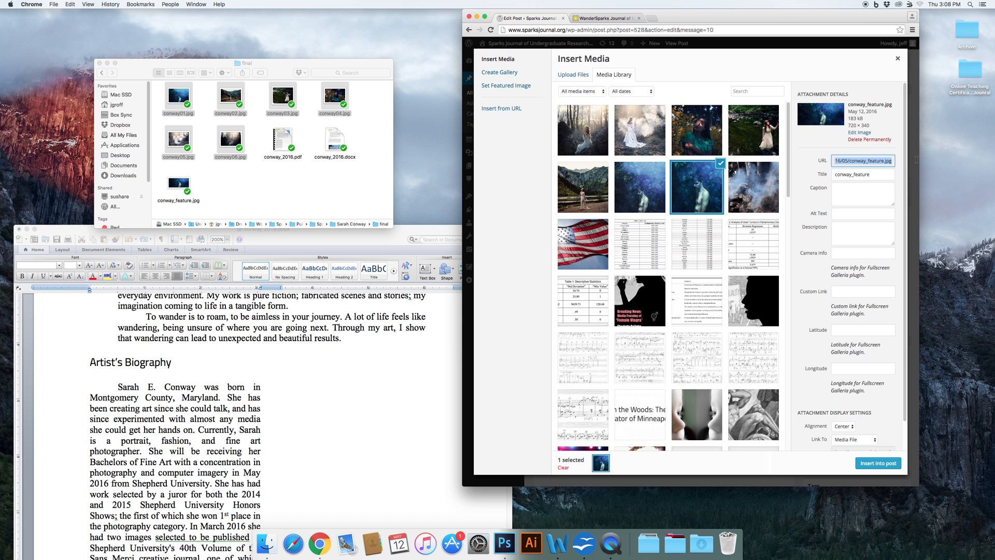
pyautogui.tripleClick(856, 162)
pyautogui.press('Tab')
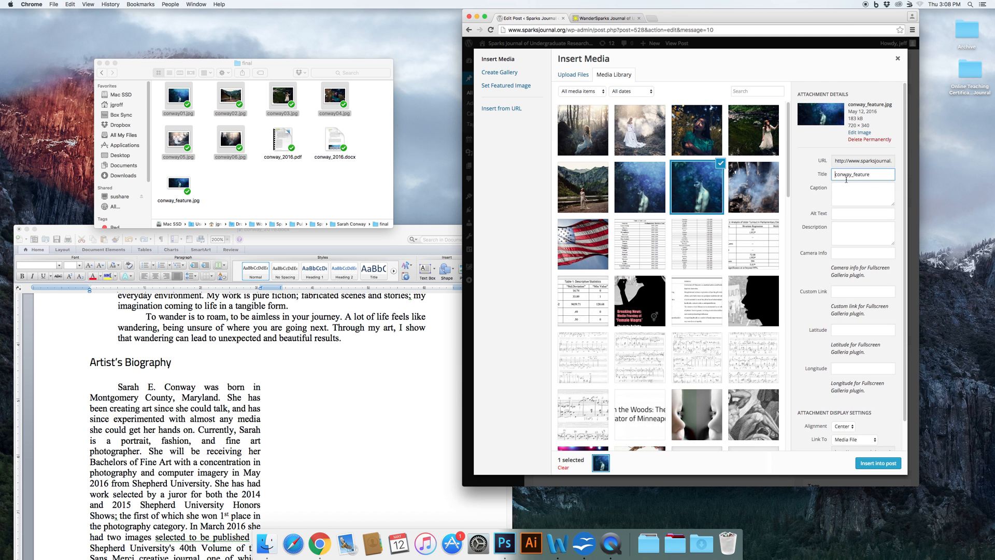
pyautogui.hotkey('shift', 'Tab')
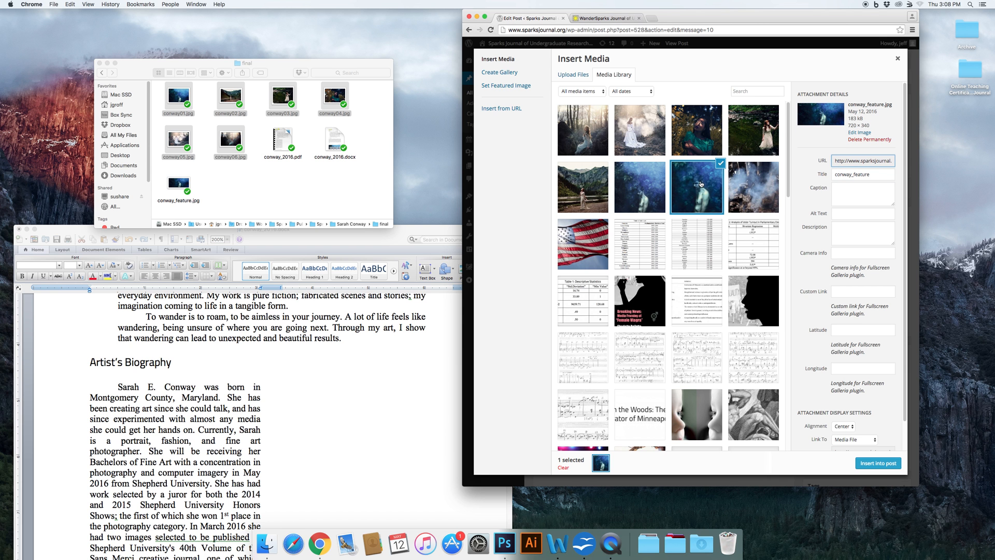
# Select the six images conway01 to conway06 in the media library, leaving out conway_feature
pyautogui.click(655, 186)
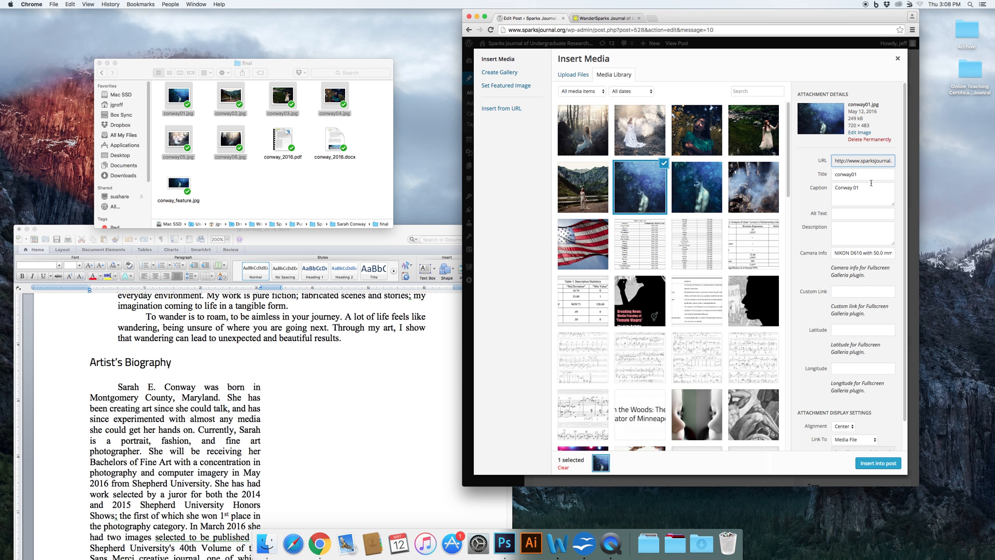
pyautogui.rightClick(632, 181)
pyautogui.click(628, 181)
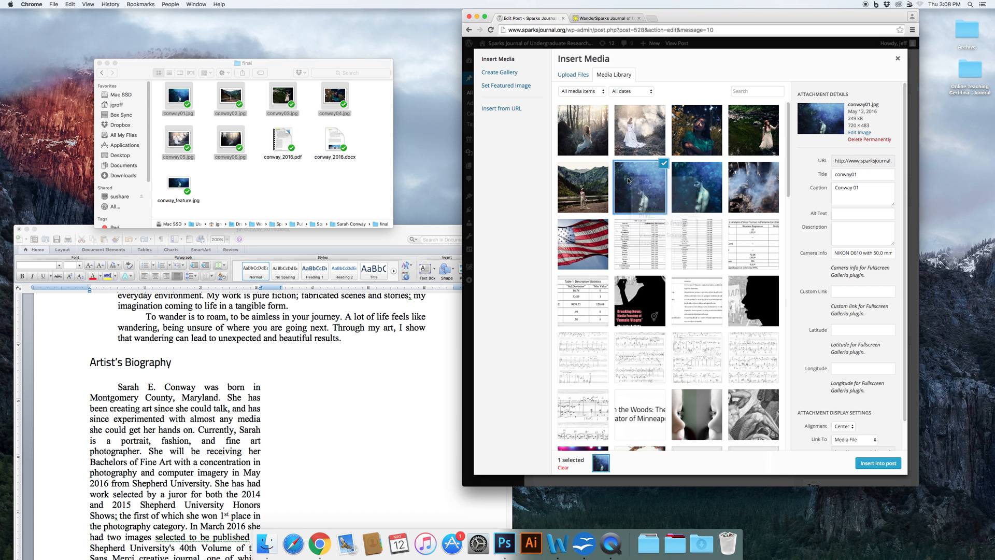
pyautogui.click(639, 182)
pyautogui.click(638, 181)
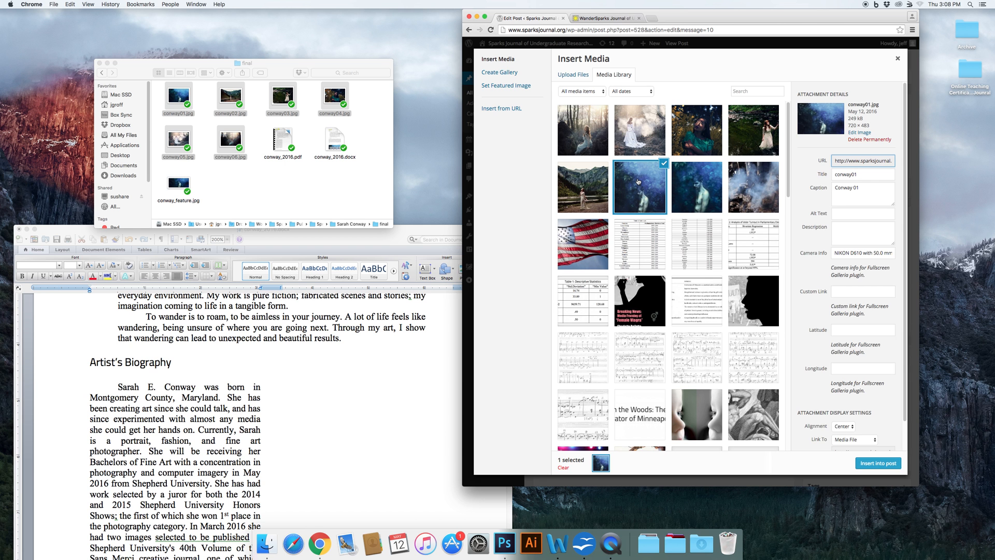
pyautogui.keyDown('super'); pyautogui.click(596, 182); pyautogui.keyUp('super')
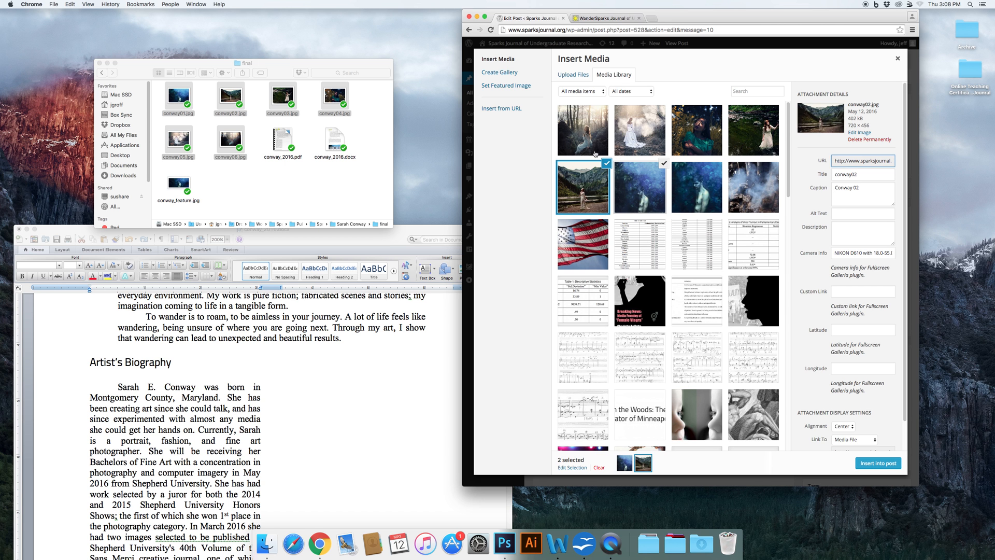
pyautogui.keyDown('shift'); pyautogui.click(627, 137); pyautogui.keyUp('shift')
pyautogui.keyDown('super'); pyautogui.click(595, 136); pyautogui.keyUp('super')
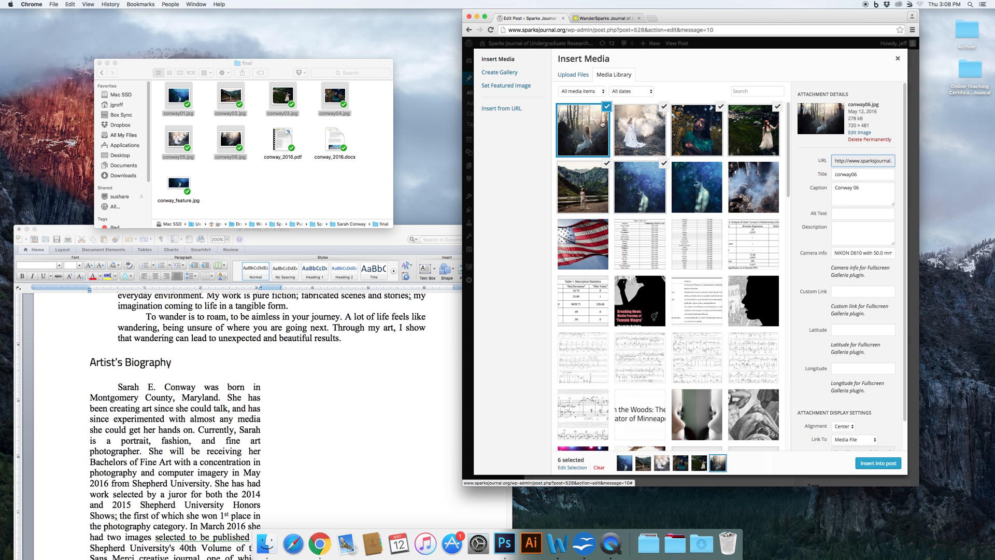
# Create a new gallery from the six selected images and insert it in place of the selected shortcode IDs
pyautogui.click(499, 74)
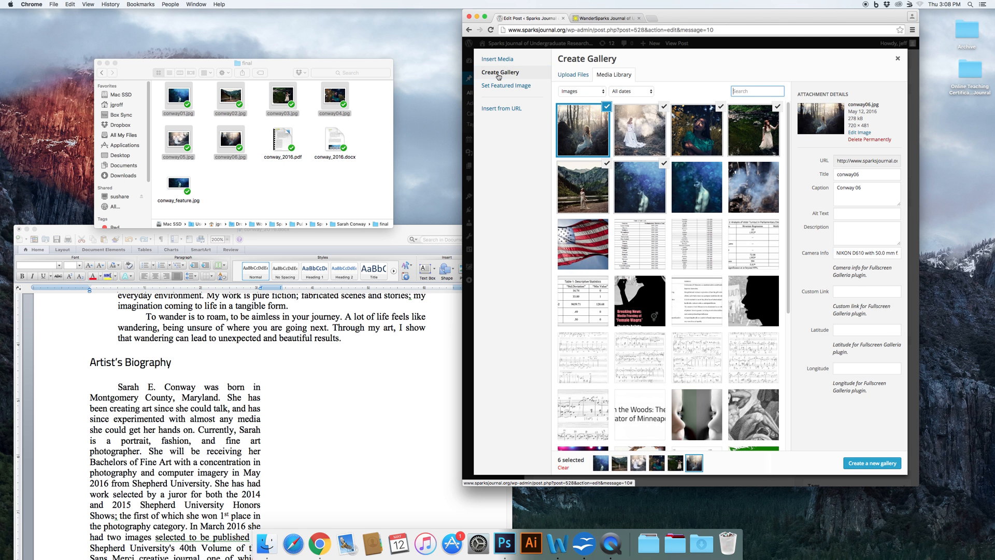
pyautogui.click(881, 467)
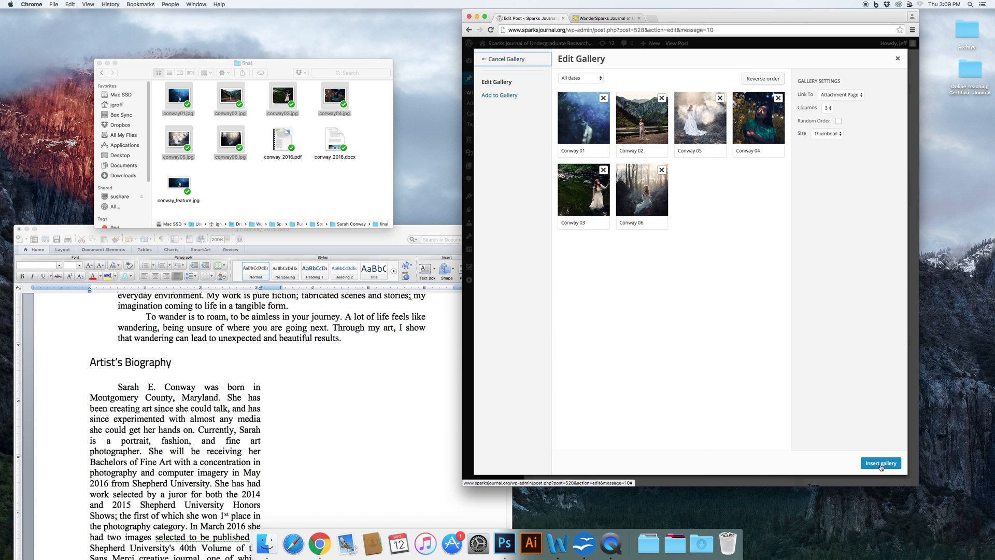
pyautogui.click(881, 463)
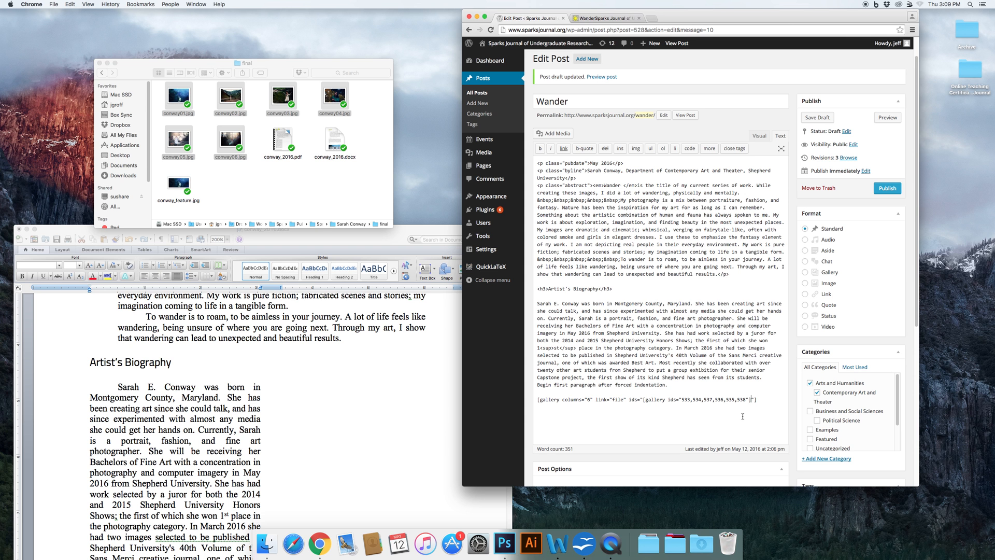
# Remove the nested gallery tag so the shortcode's ids read "533,534,537,536,535,538", and save the draft
pyautogui.scroll(-1, 742, 416)
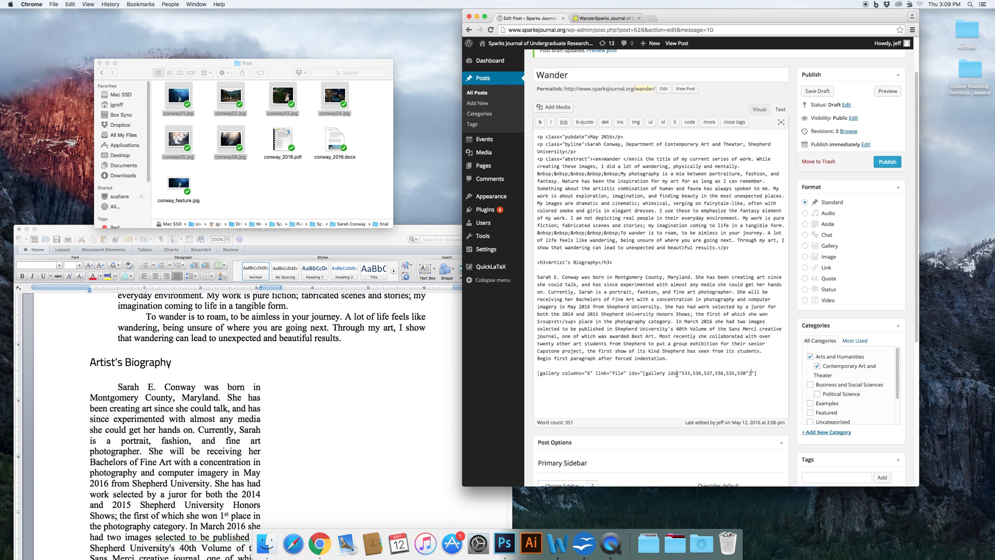
pyautogui.moveTo(680, 374); pyautogui.dragTo(644, 373)
pyautogui.press('BackSpace')
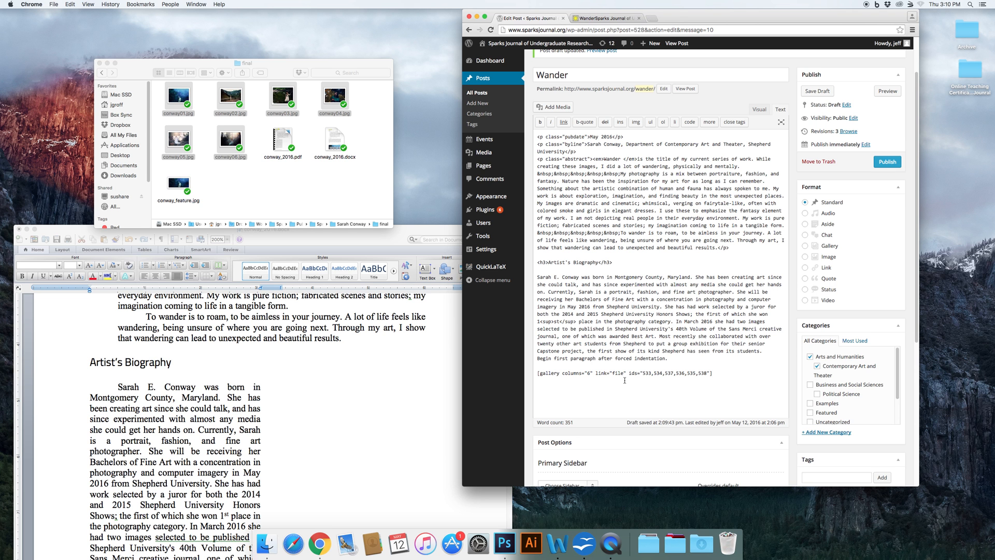
pyautogui.click(818, 91)
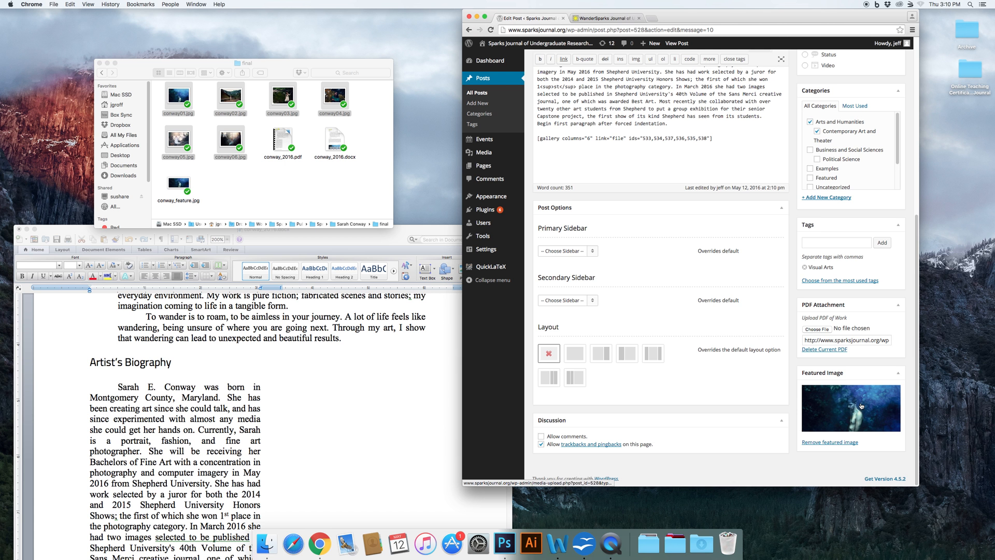
# Review the saved draft's content and settings, and close the file window showing the final folder
pyautogui.scroll(5, 842, 311)
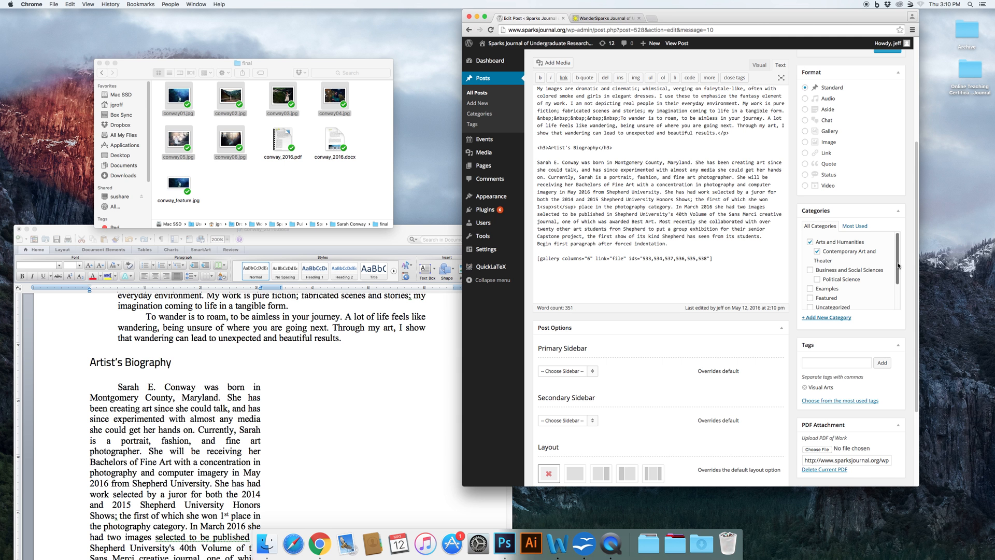
pyautogui.scroll(1, 835, 261)
pyautogui.scroll(5, 796, 275)
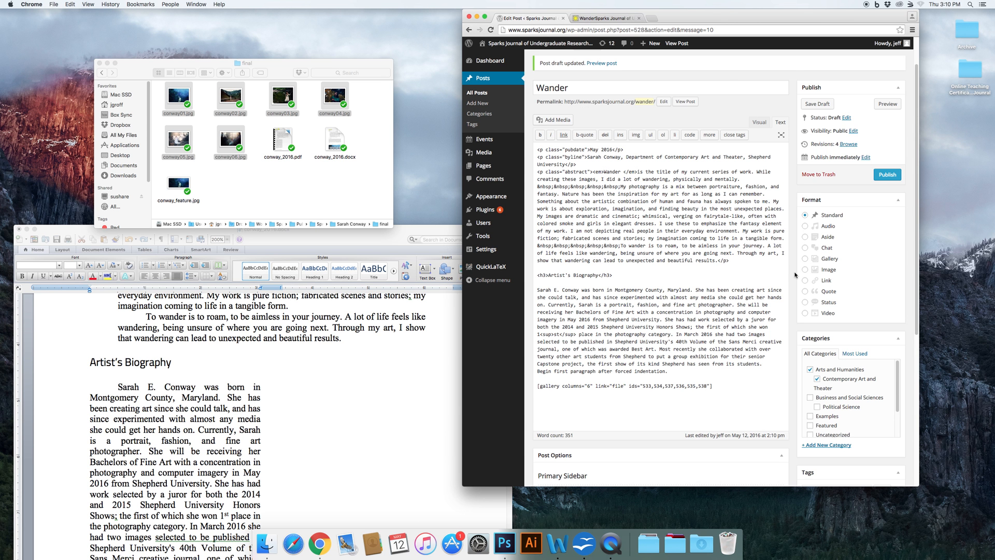
pyautogui.scroll(1, 793, 273)
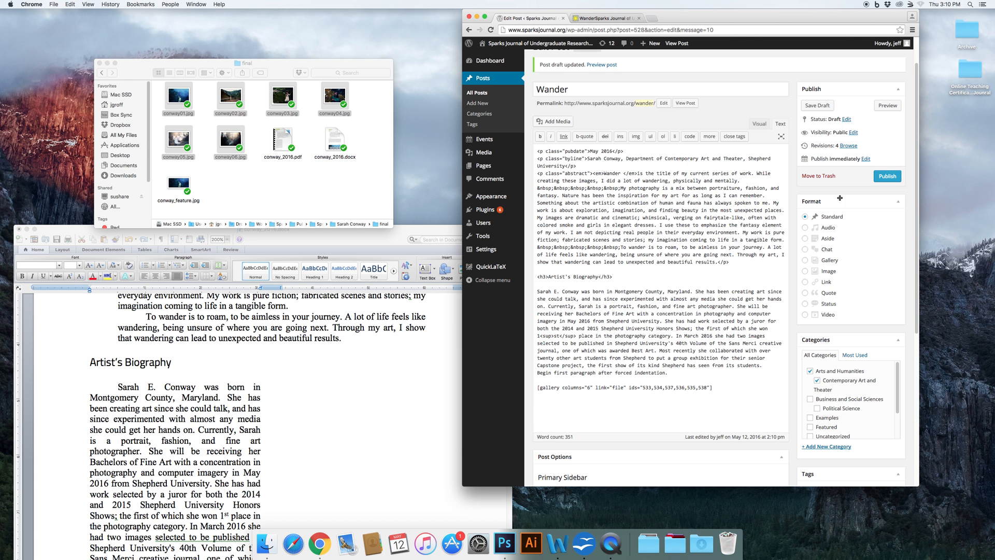
pyautogui.scroll(2, 795, 196)
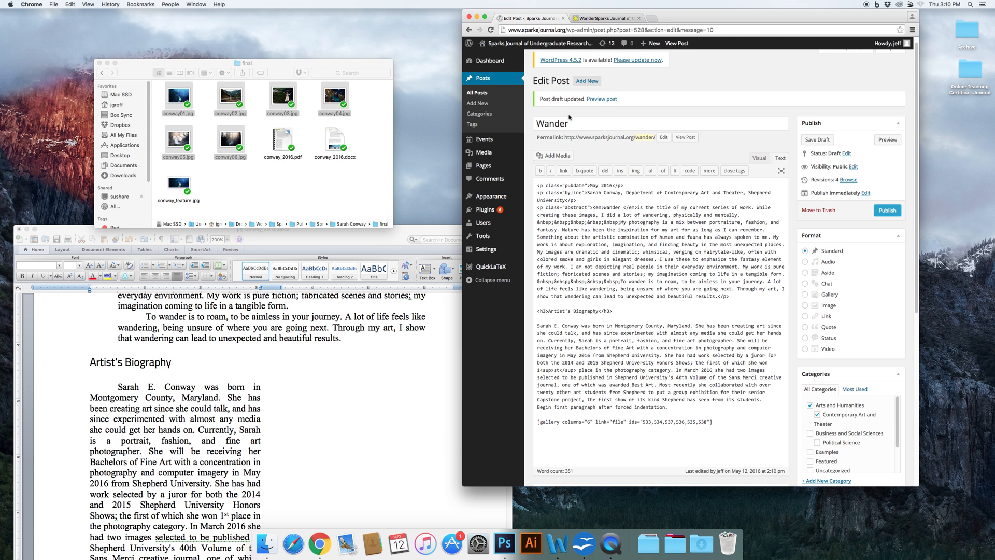
pyautogui.click(101, 65)
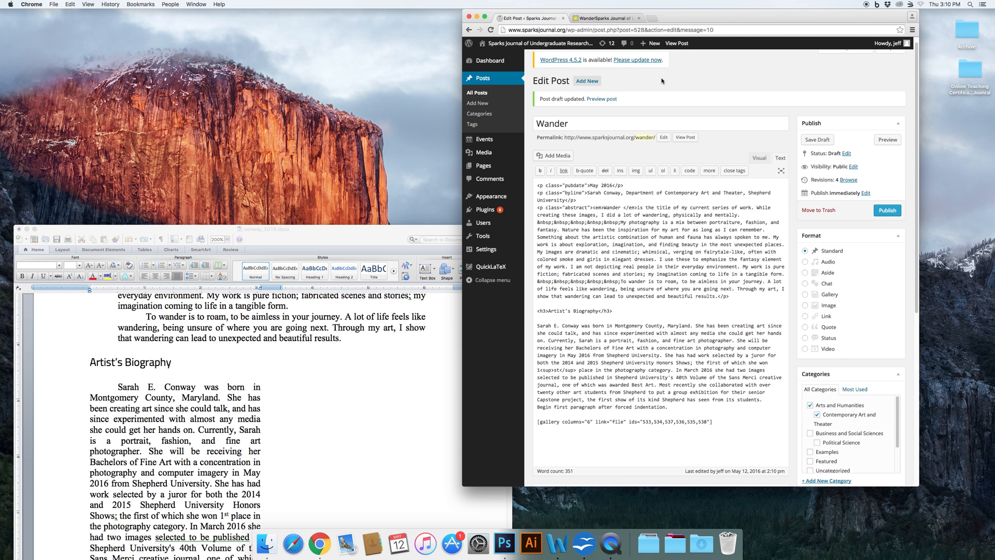
pyautogui.moveTo(698, 18); pyautogui.dragTo(648, 23)
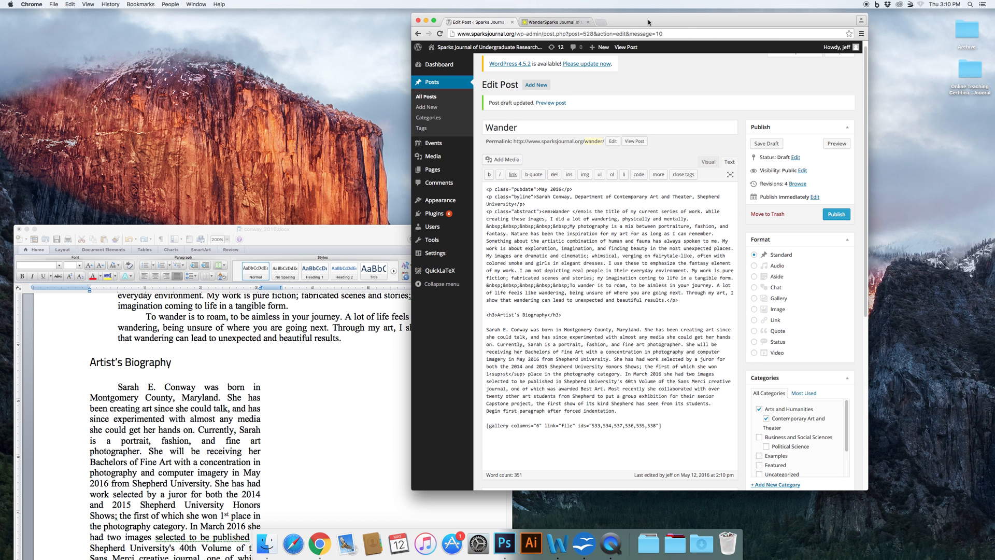
pyautogui.moveTo(648, 20); pyautogui.dragTo(632, 28)
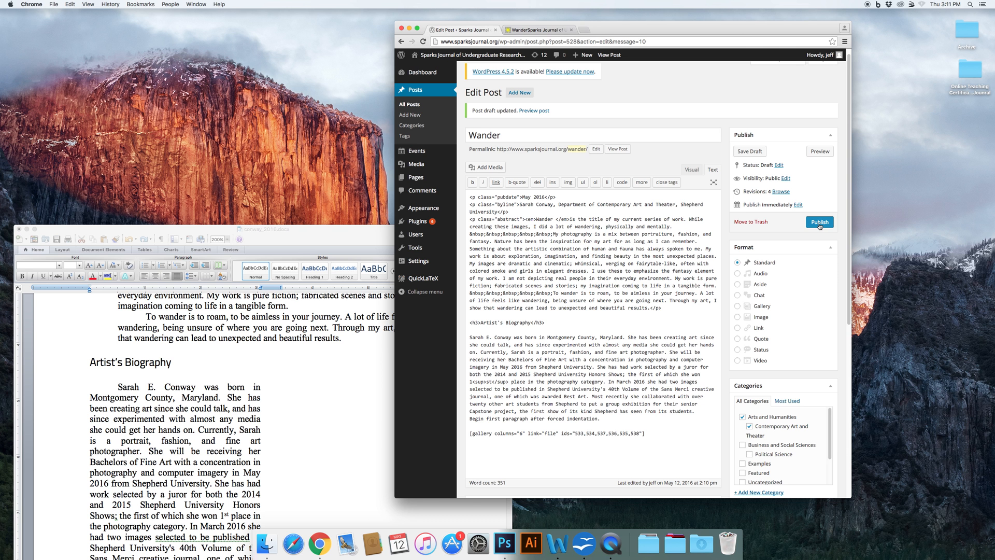
# Add the Wander post to the Featured category and publish it
pyautogui.scroll(-4, 788, 285)
pyautogui.click(756, 368)
pyautogui.scroll(4, 727, 308)
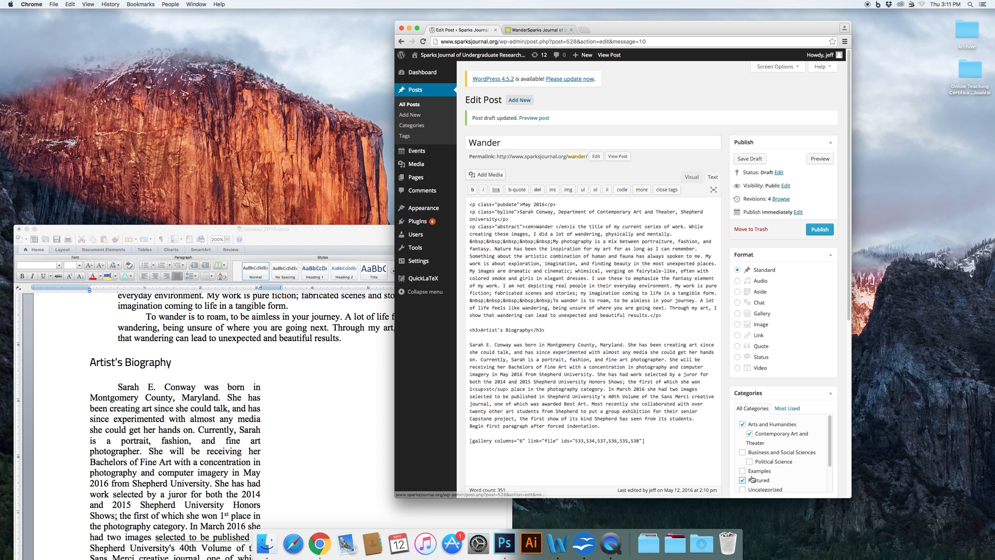
pyautogui.click(819, 233)
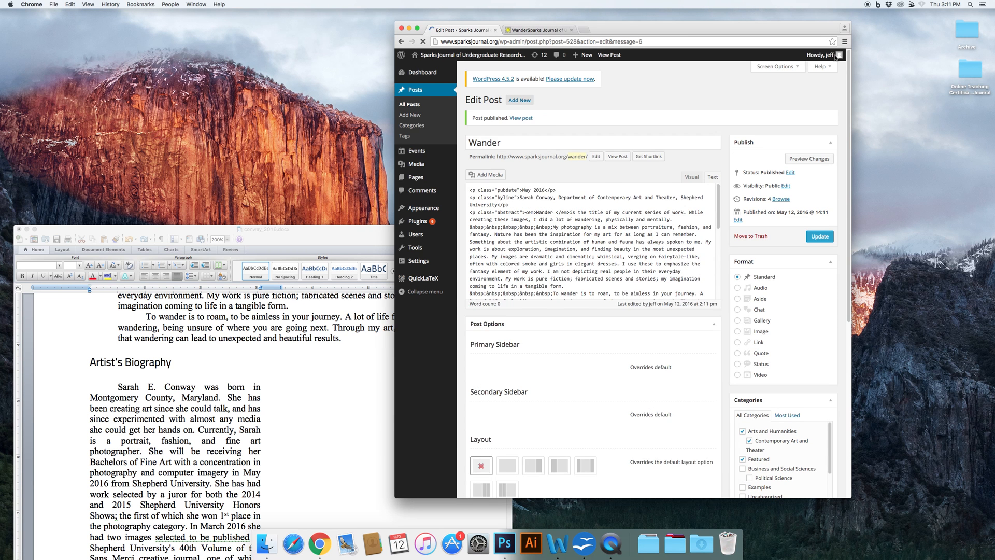
# Log out of the site's administration and view the featured Wander article on the journal's home page
pyautogui.moveTo(836, 56)
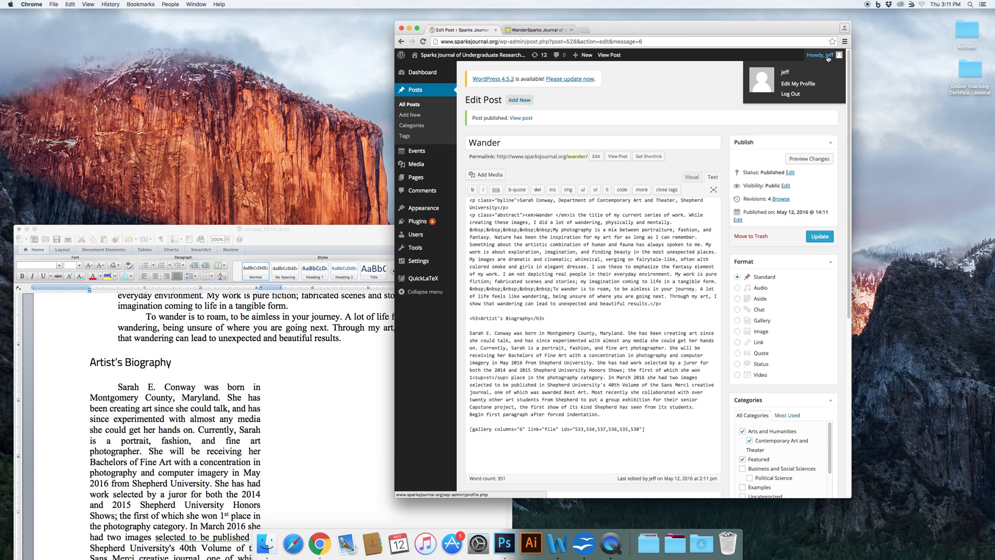
pyautogui.click(797, 95)
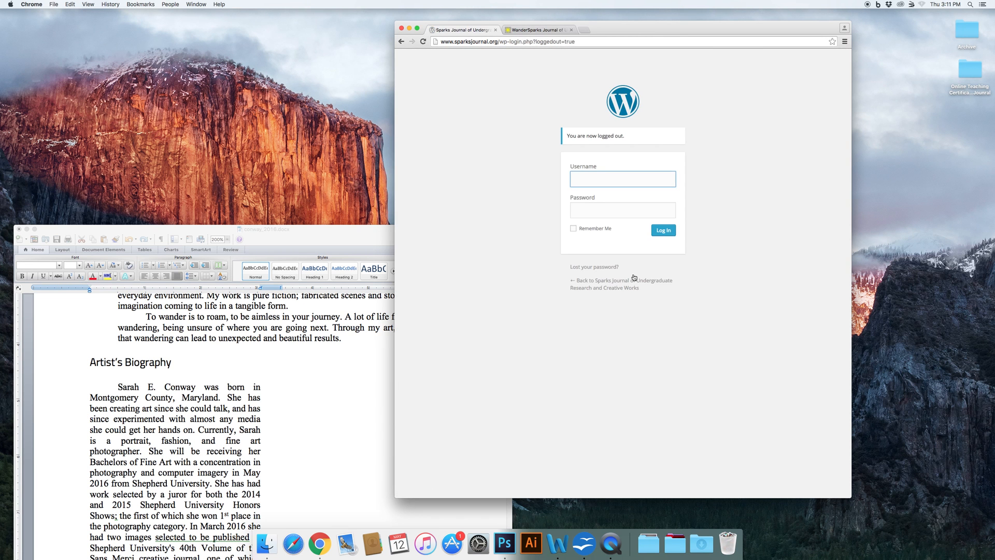
pyautogui.click(598, 289)
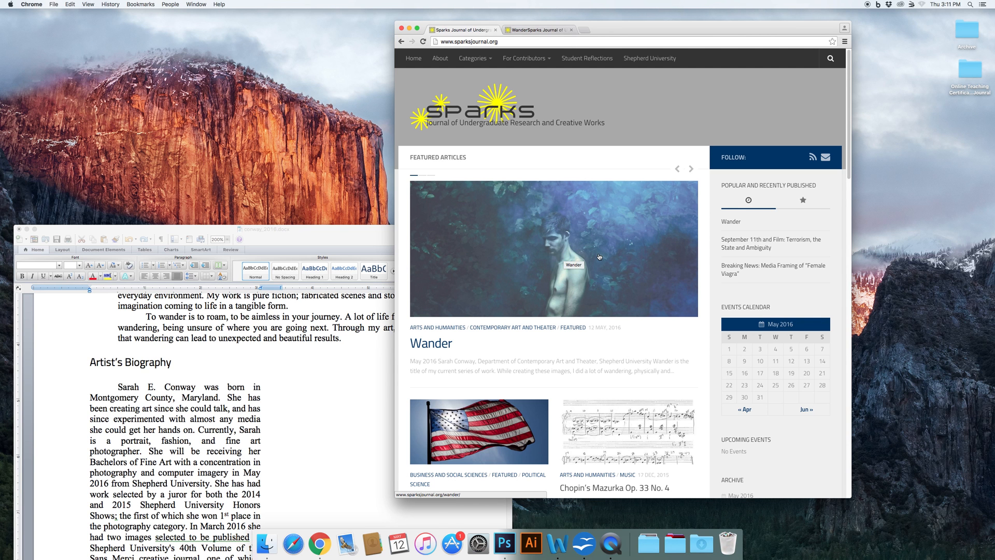
pyautogui.scroll(-3, 575, 306)
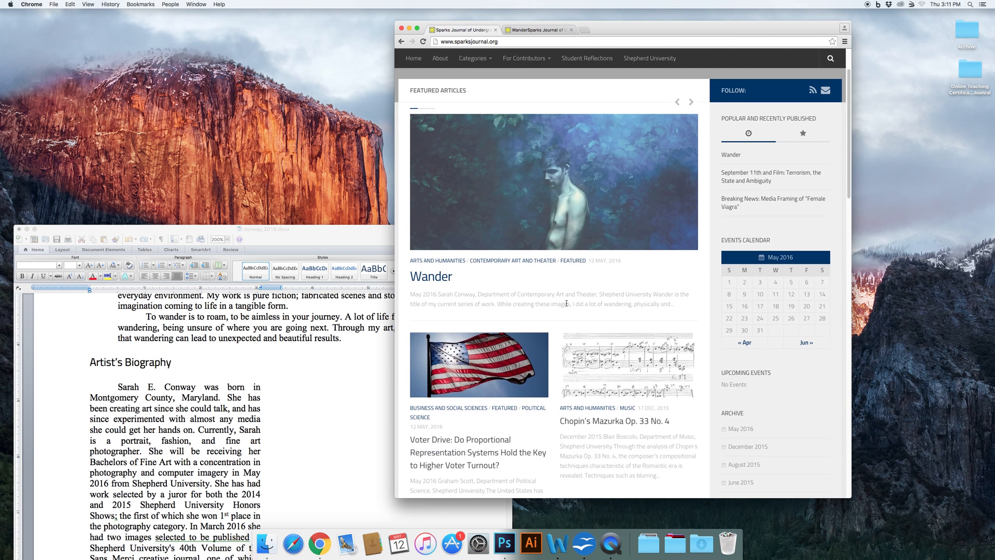
pyautogui.scroll(-1, 512, 379)
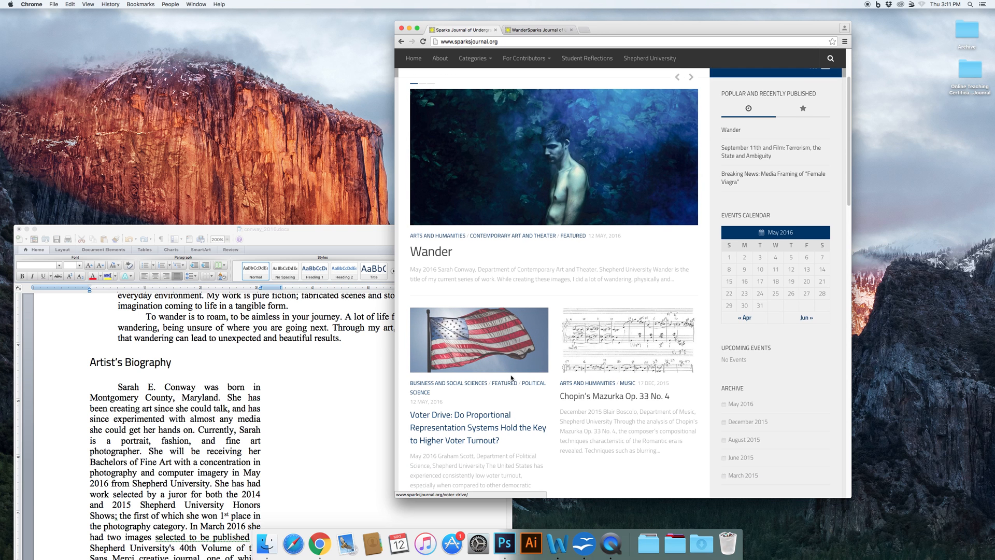
# Look over the featured Wander entry and the other article listings on the journal's home page
pyautogui.scroll(4, 541, 343)
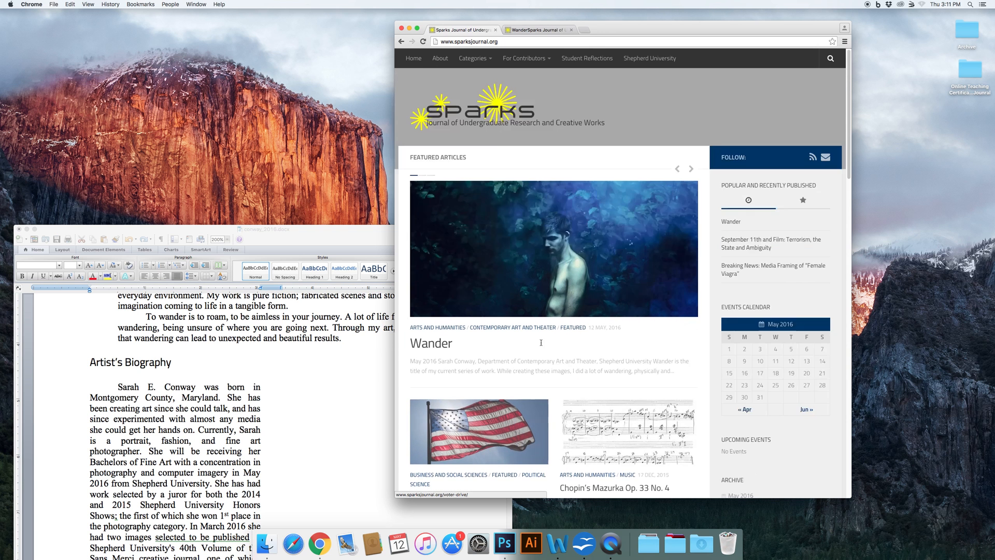
pyautogui.scroll(-8, 540, 342)
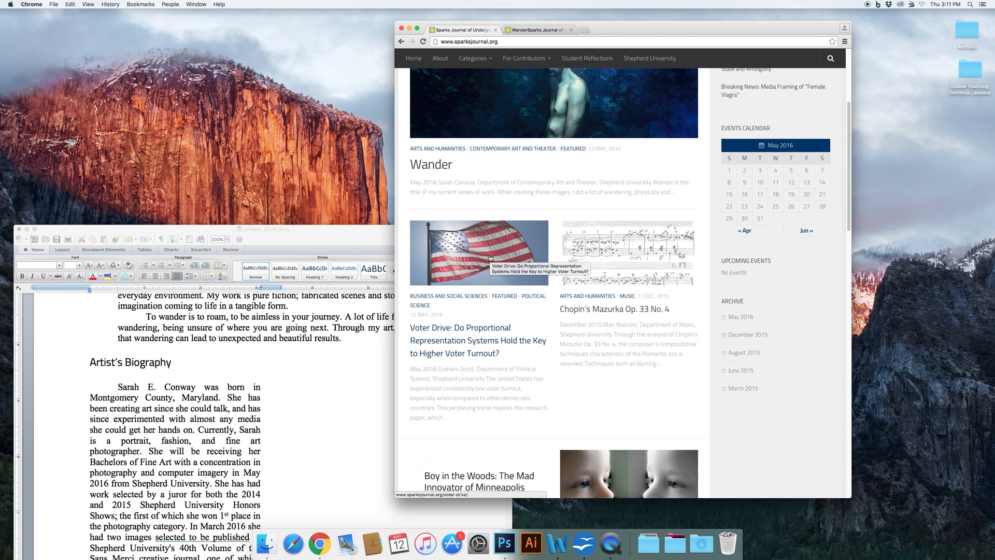
pyautogui.scroll(2, 521, 259)
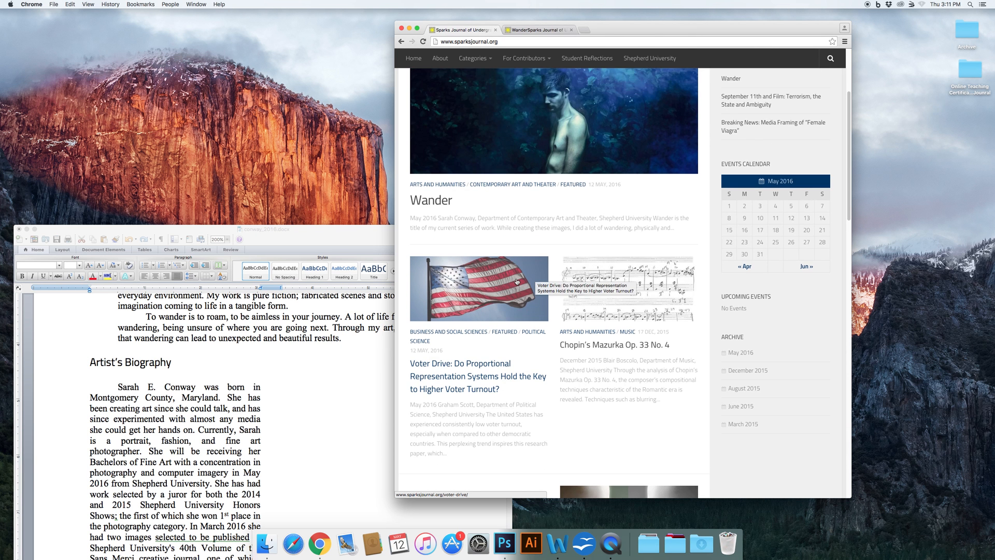
pyautogui.scroll(-20, 517, 282)
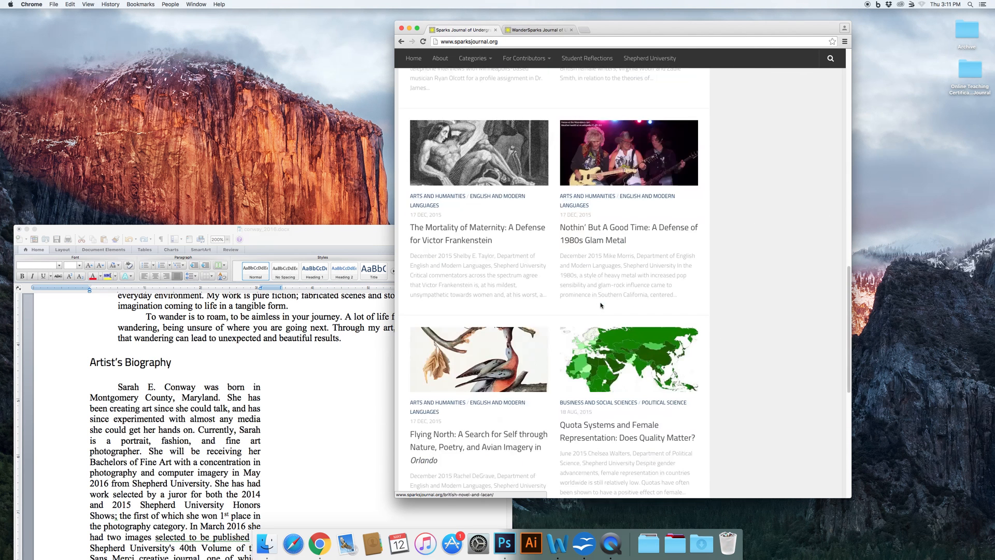
pyautogui.scroll(20, 594, 300)
pyautogui.scroll(6, 585, 295)
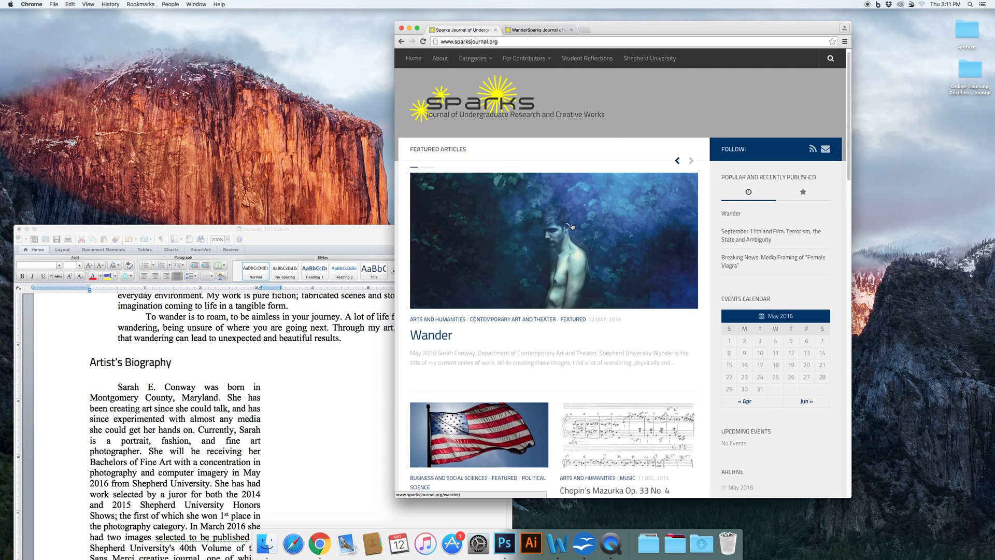
# Open the featured Wander article and review its text, artist's biography and gallery thumbnails
pyautogui.click(572, 226)
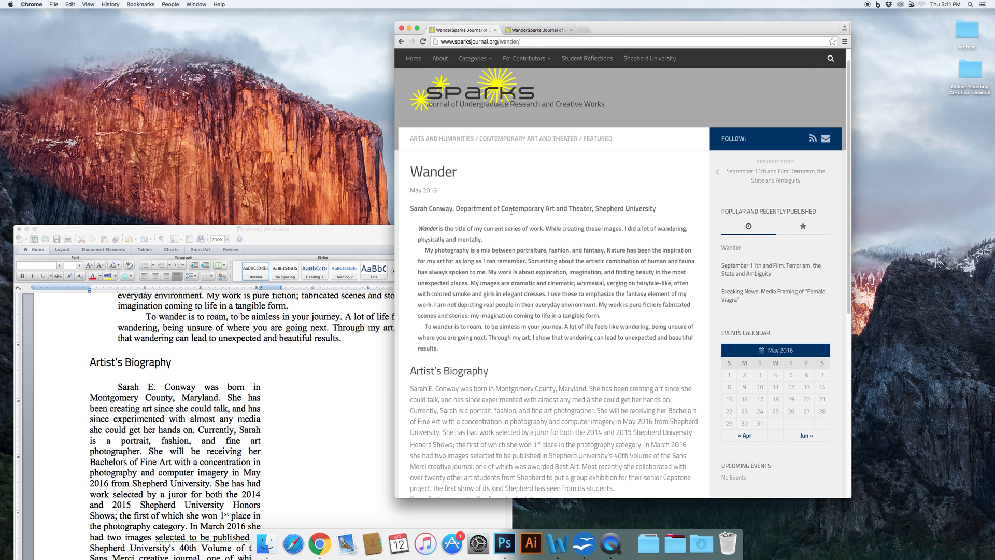
pyautogui.scroll(-1, 441, 202)
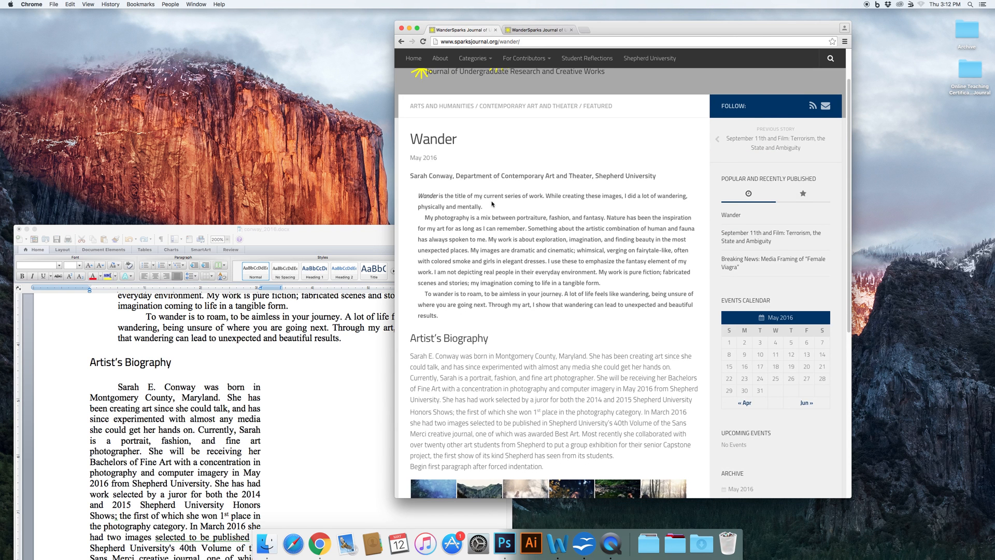
pyautogui.scroll(-1, 493, 204)
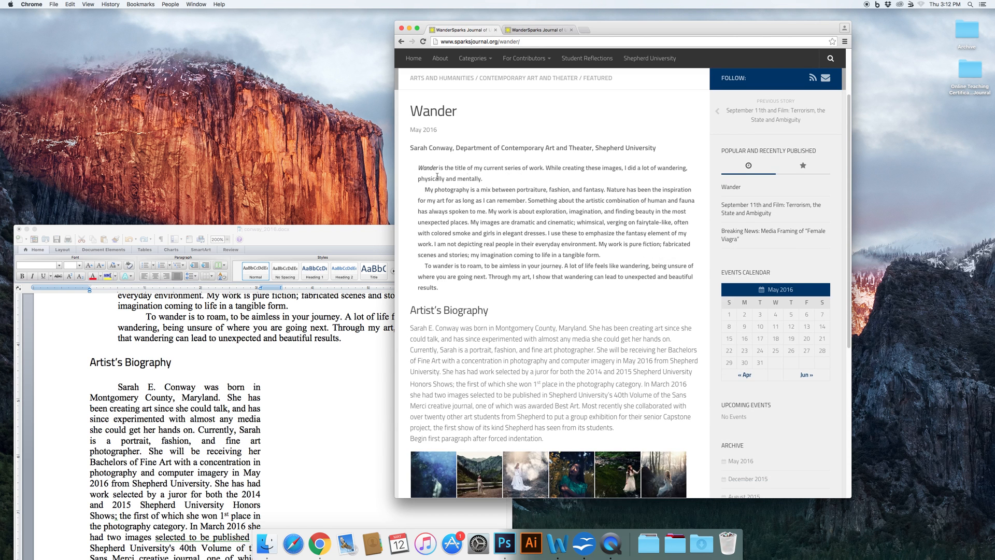
pyautogui.scroll(-1, 470, 233)
pyautogui.scroll(-1, 471, 251)
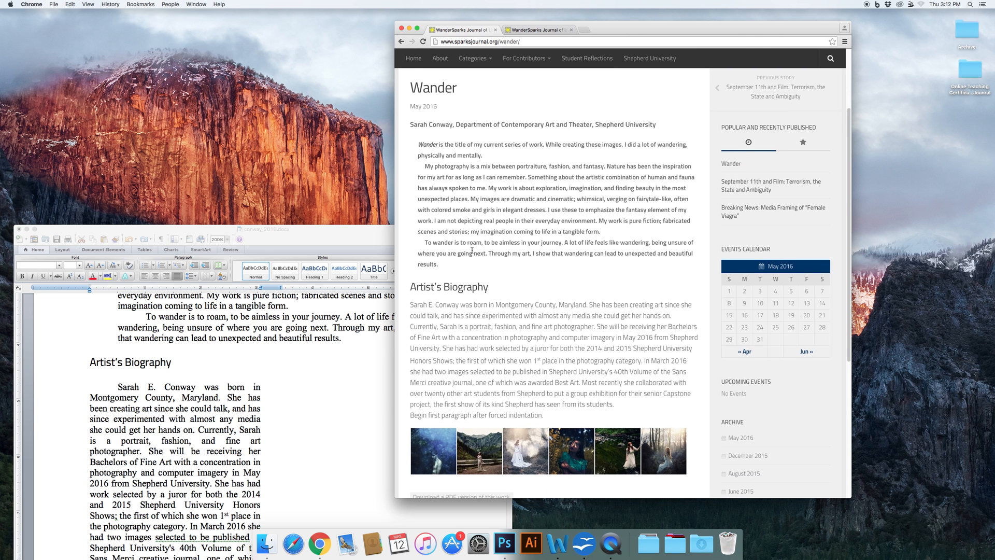
pyautogui.scroll(-3, 473, 250)
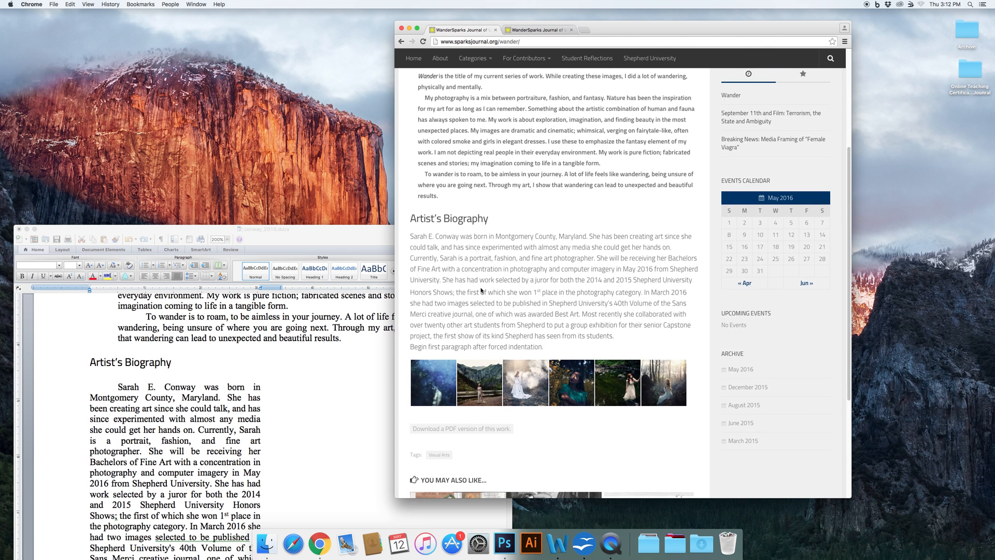
pyautogui.scroll(-1, 497, 317)
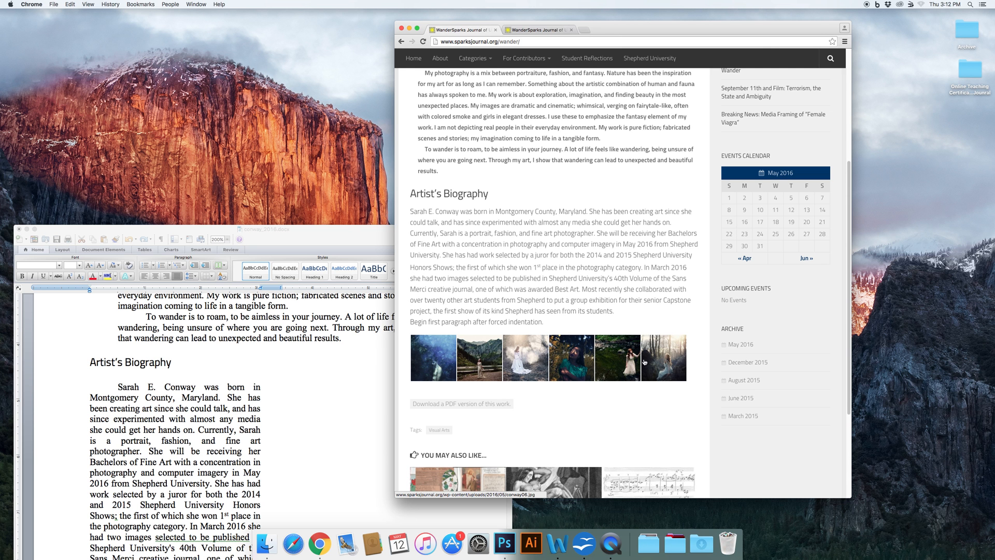
# View the article's gallery images enlarged with their captions, from the first to the last, and close the image viewer
pyautogui.click(439, 361)
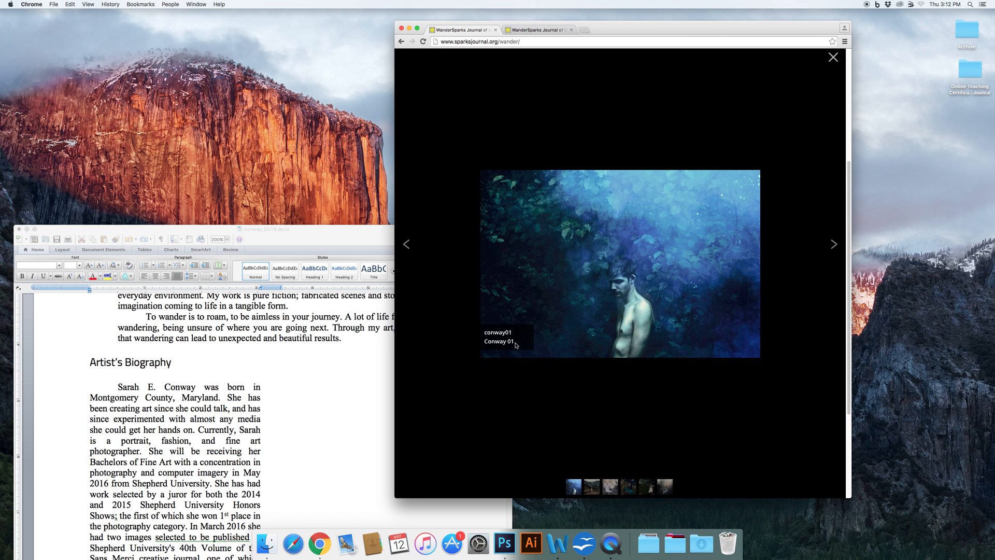
pyautogui.click(834, 245)
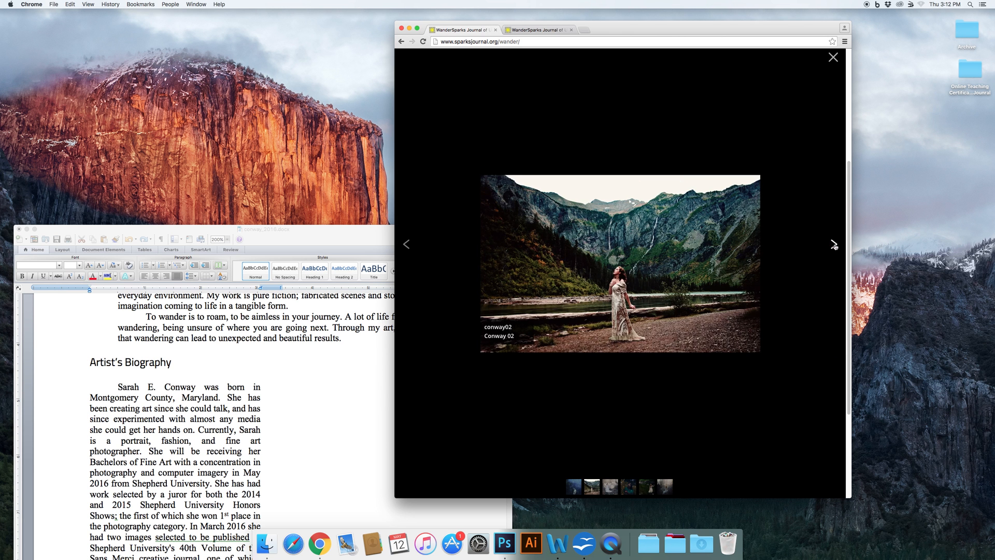
pyautogui.click(835, 245)
pyautogui.click(835, 246)
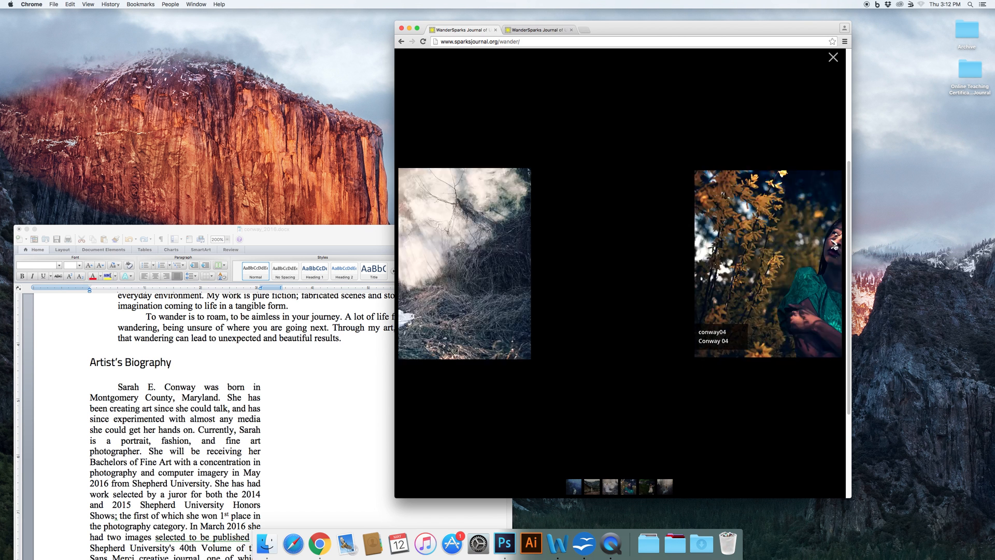
pyautogui.click(835, 245)
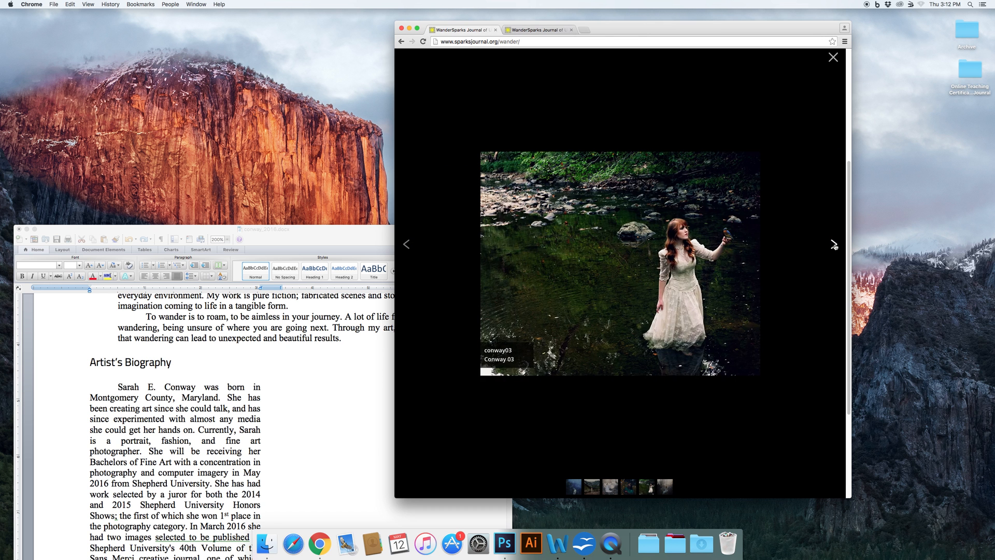
pyautogui.click(833, 245)
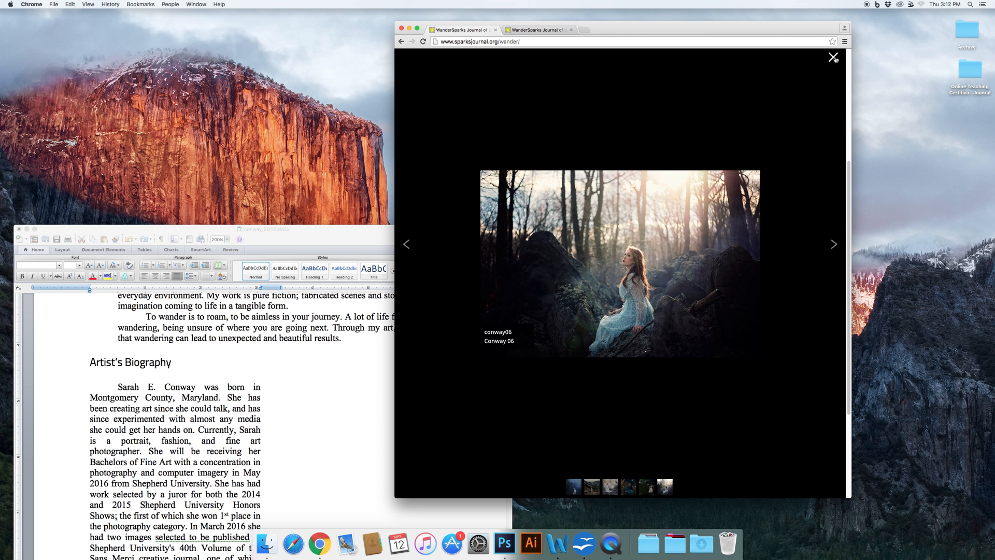
pyautogui.click(834, 57)
# Open the PDF version of the work, look through its pages, and close it to return to the start of the Wander article
pyautogui.scroll(-3, 547, 307)
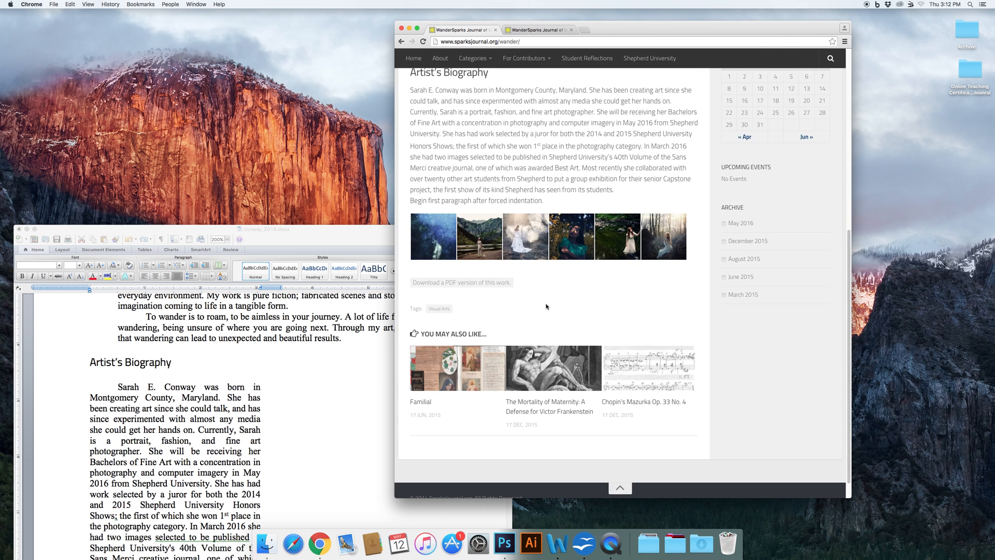
pyautogui.click(465, 286)
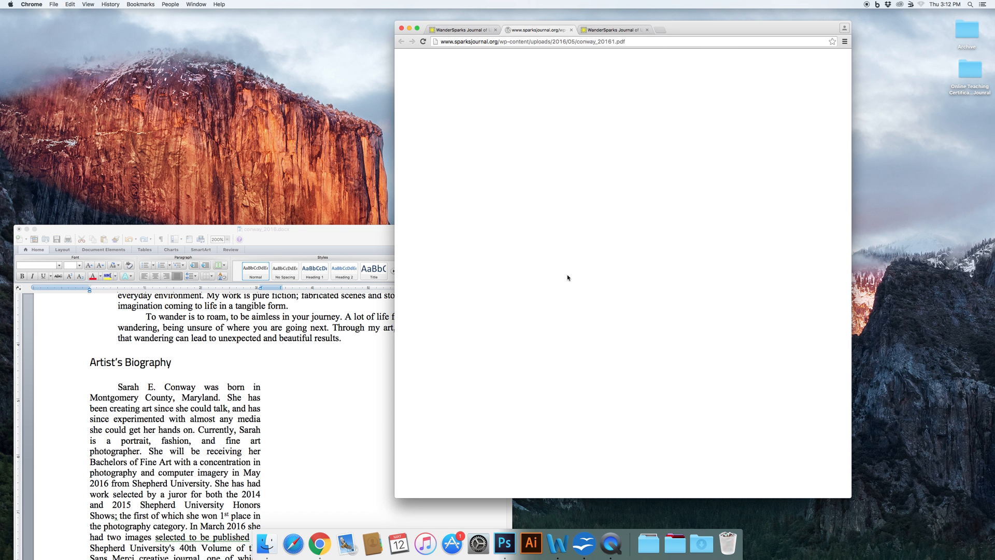
pyautogui.scroll(-20, 559, 294)
pyautogui.scroll(20, 559, 293)
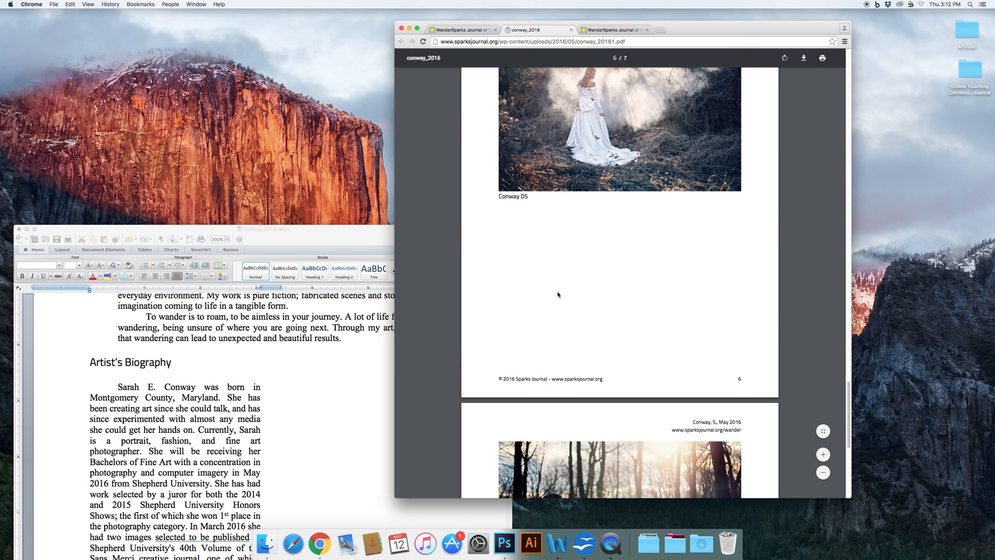
pyautogui.click(571, 30)
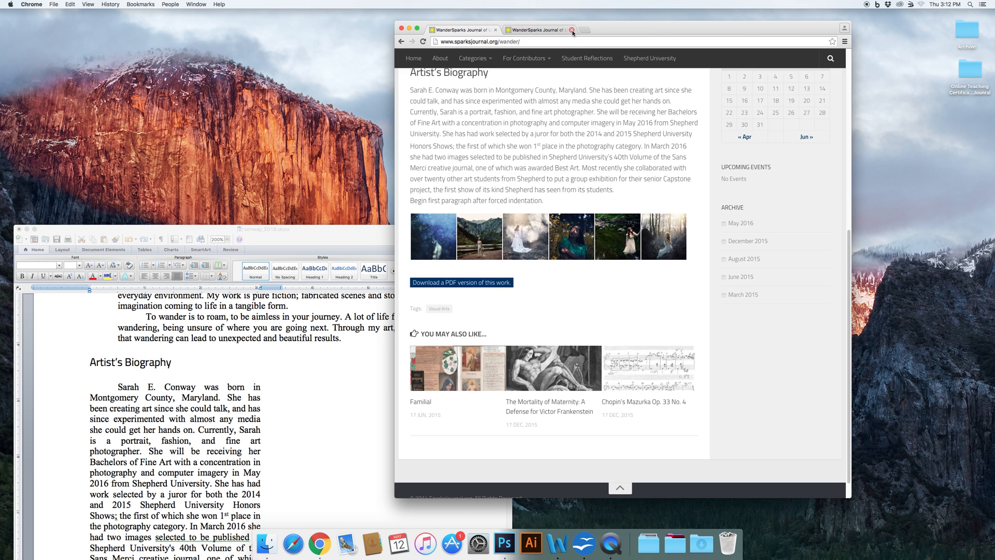
pyautogui.scroll(10, 529, 192)
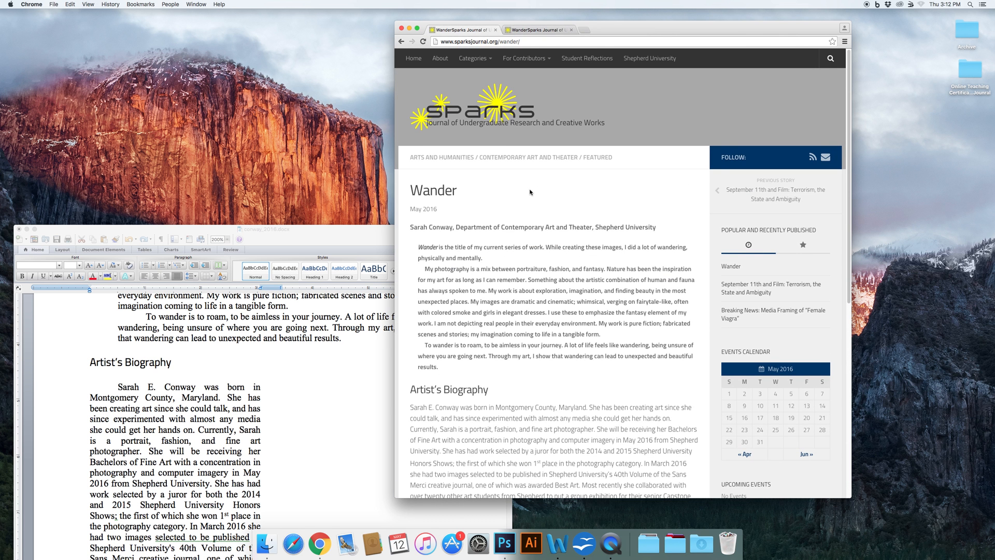